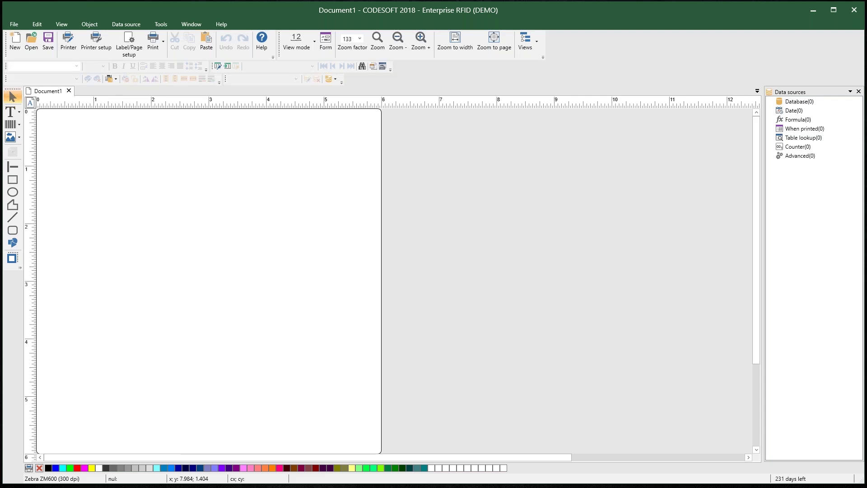
- Bring the Notepad++ window onto the screen and examine the header fields and first ID rows of WORKORDERS.txt
left_click_drag(0, 131, 380, 139)
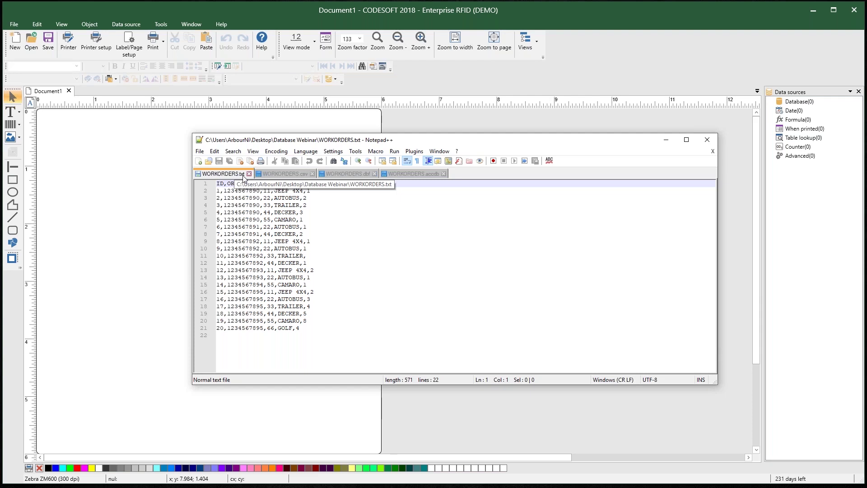
left_click_drag(316, 183, 186, 194)
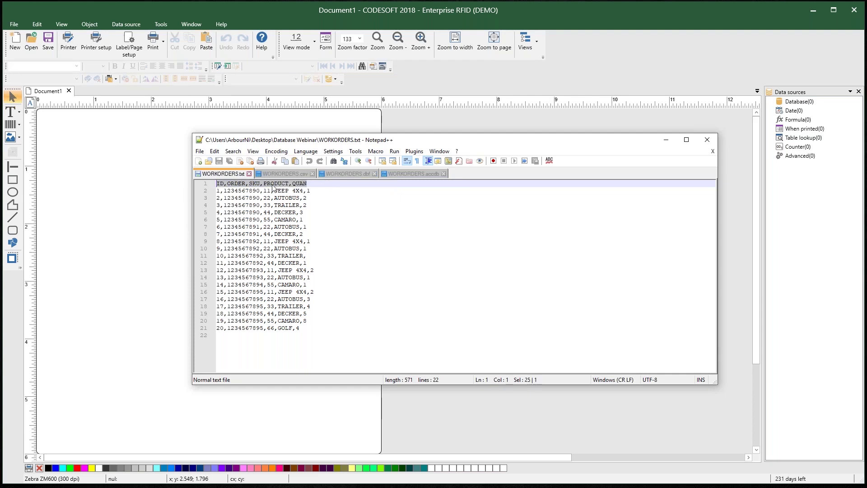
left_click(221, 191)
left_click(220, 197)
left_click(221, 205)
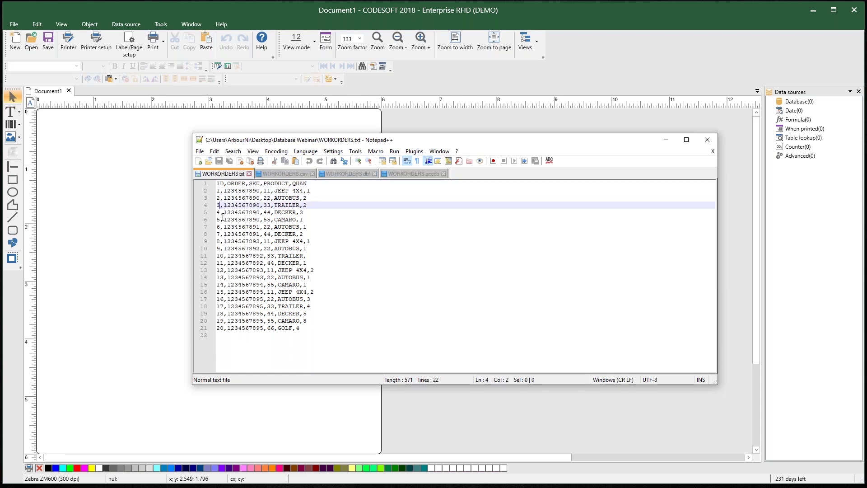
left_click(220, 212)
left_click(220, 219)
left_click(220, 227)
left_click(220, 234)
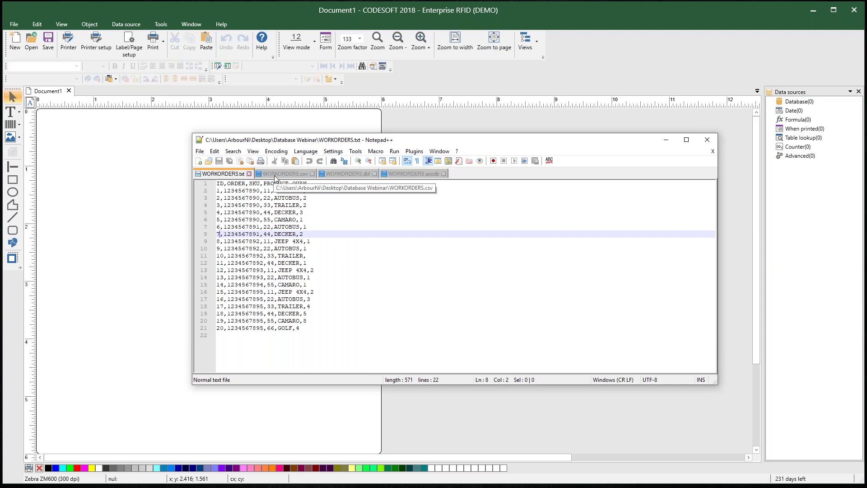
- Compare the contents of WORKORDERS.csv with those of WORKORDERS.txt
left_click(297, 175)
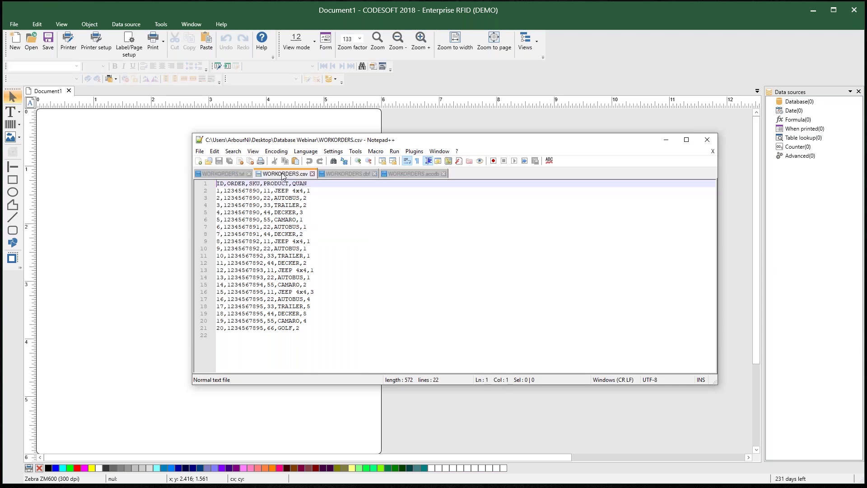
left_click(225, 173)
left_click(289, 177)
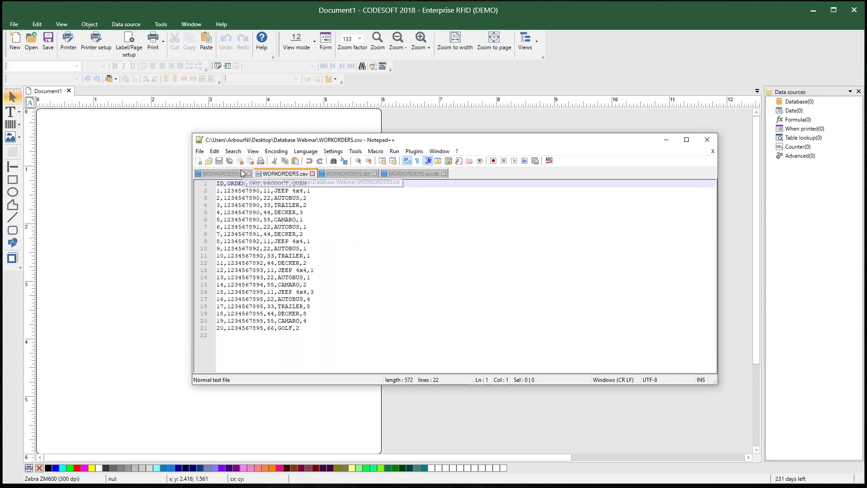
left_click(236, 174)
left_click(302, 175)
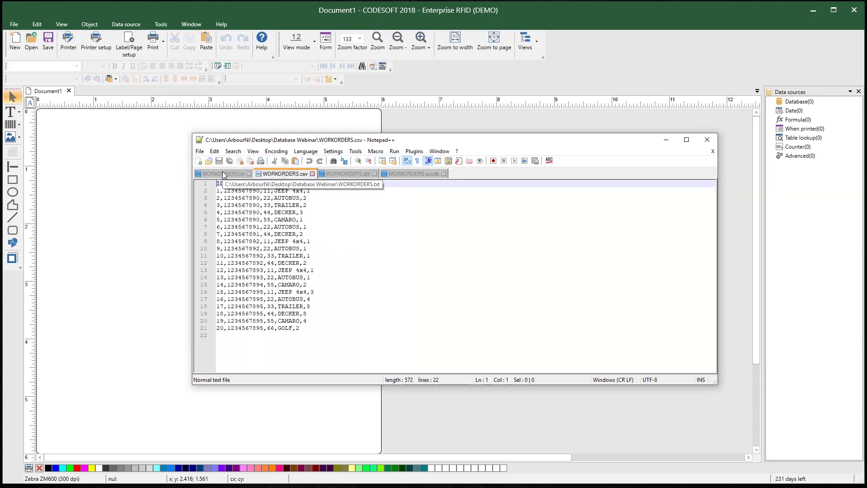
left_click(224, 174)
left_click(290, 175)
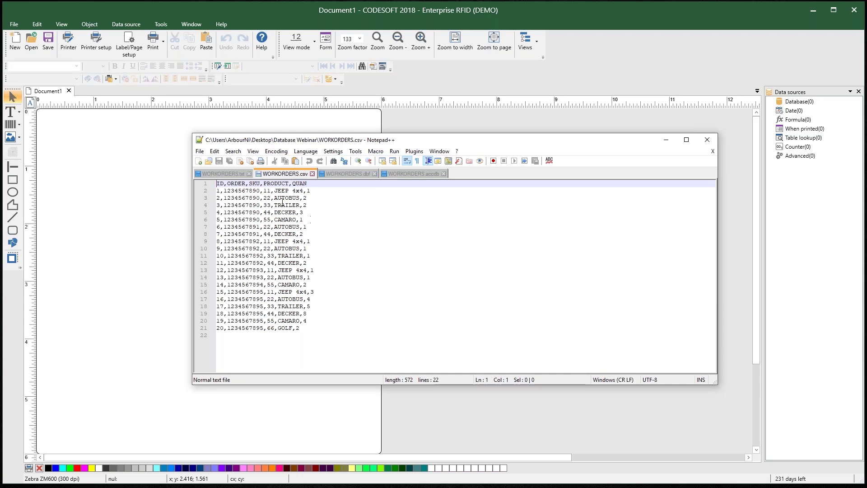
- Compare how WORKORDERS.dbf and WORKORDERS.accdb read as plain text against the TXT and CSV versions
left_click(357, 174)
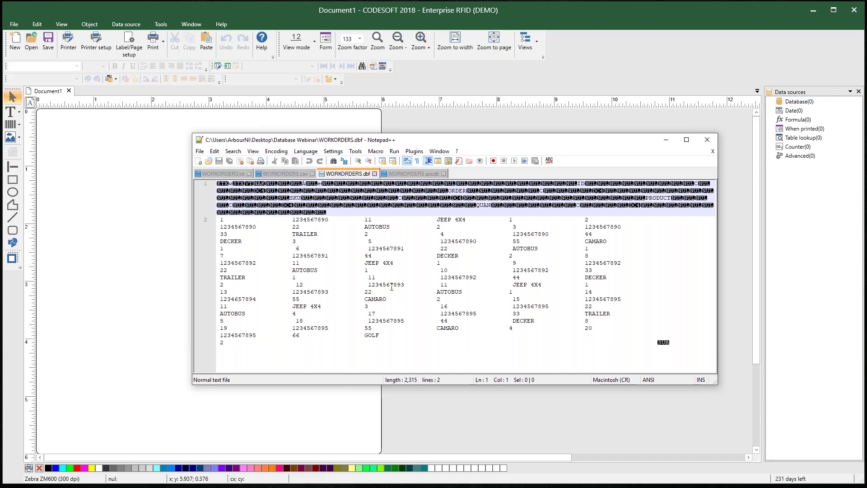
left_click(279, 175)
left_click(239, 178)
left_click(302, 174)
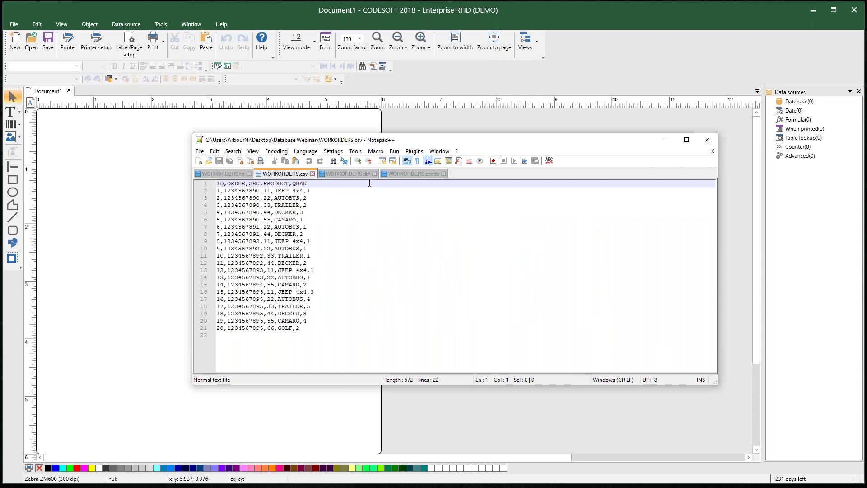
left_click(363, 175)
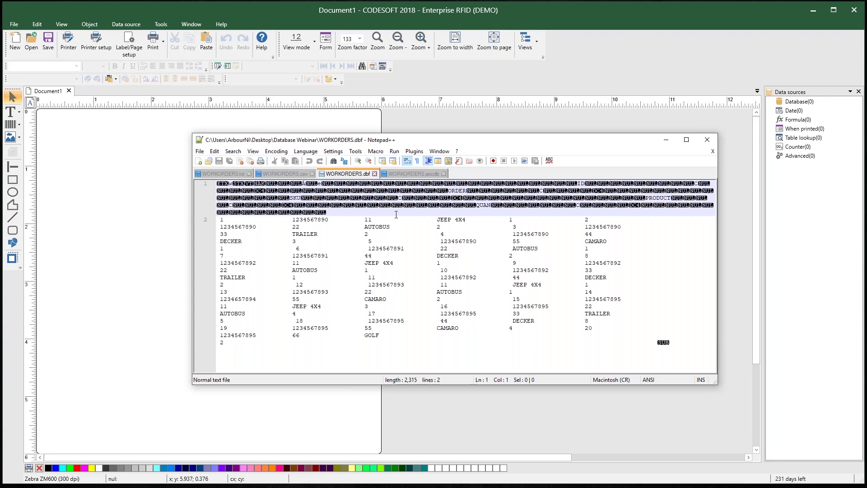
left_click(422, 174)
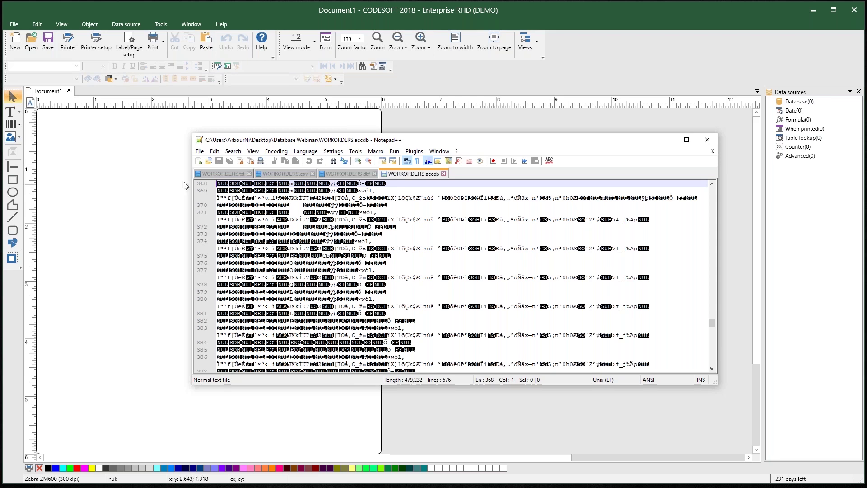
left_click(210, 172)
left_click(284, 174)
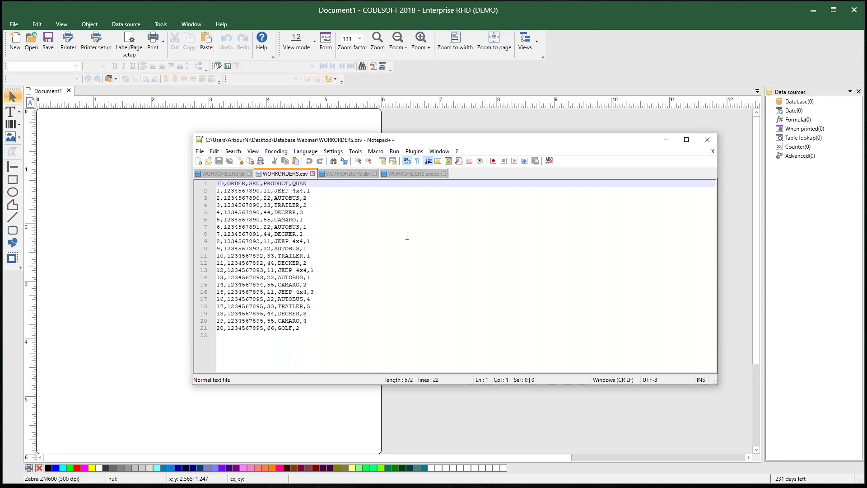
- Close the WORKORDERS TXT, CSV and DBF files and put the Notepad++ window away
left_click(249, 174)
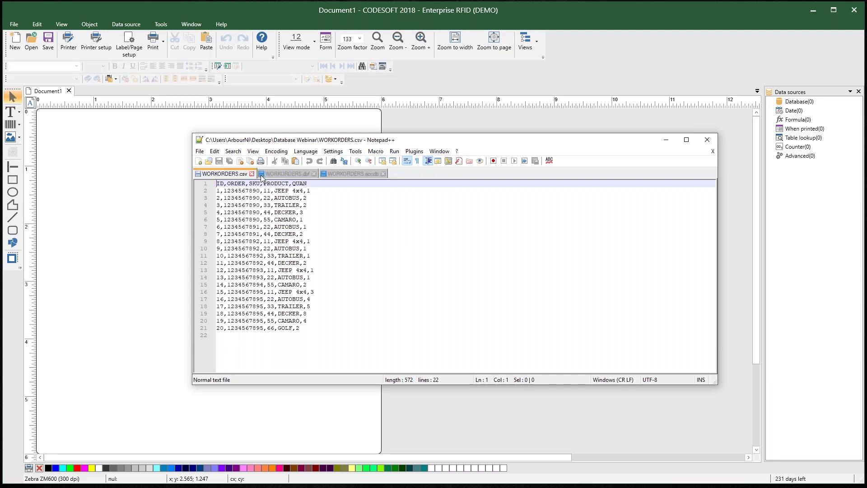
left_click(253, 174)
left_click(251, 174)
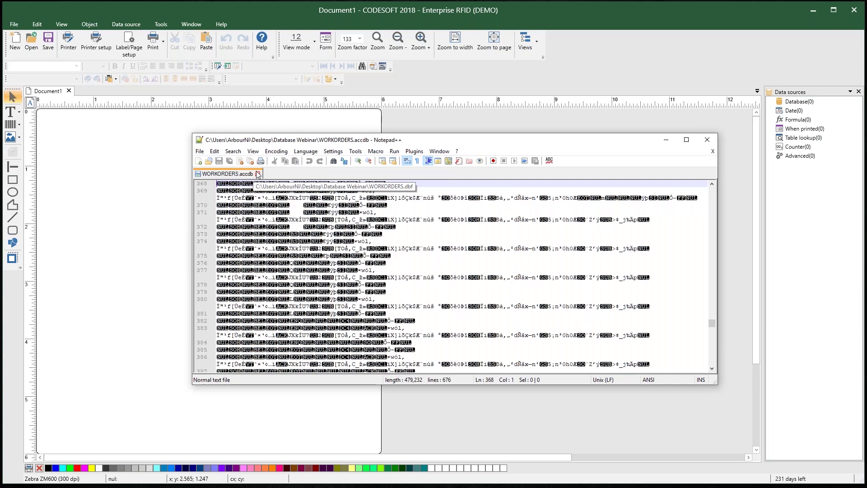
left_click(774, 189)
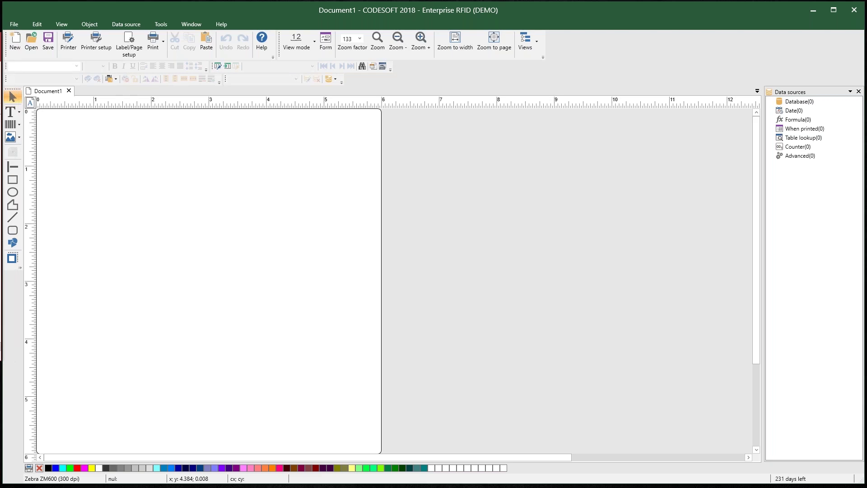
- Bring the Access WORKORDERS database onto the screen and examine the ORDER, SKU, PRODUCT and QUAN columns of its table
left_click_drag(0, 122, 401, 107)
left_click(383, 189)
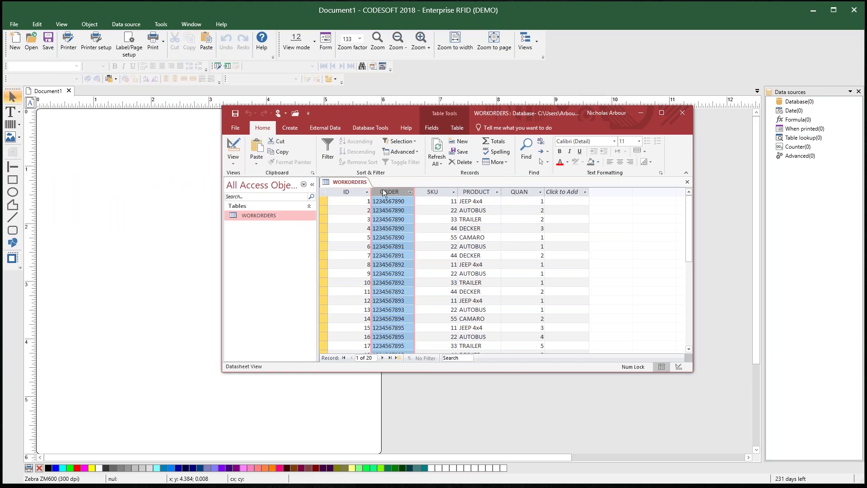
left_click(404, 208)
left_click(404, 237)
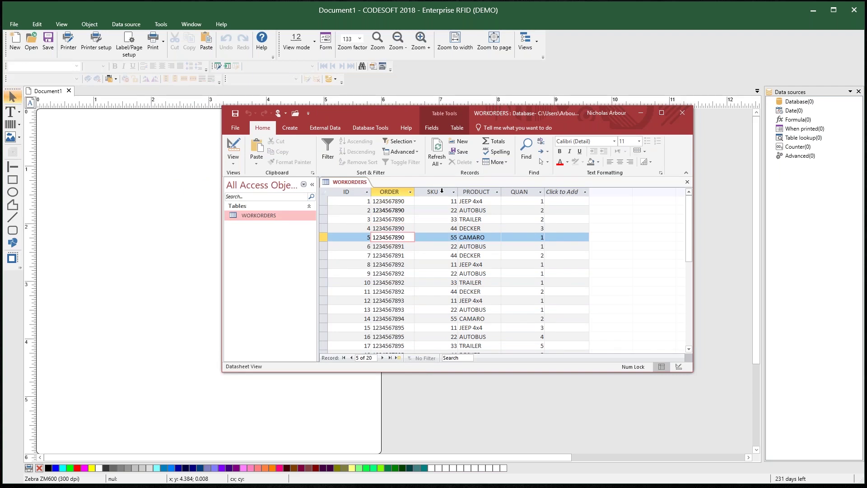
left_click(442, 191)
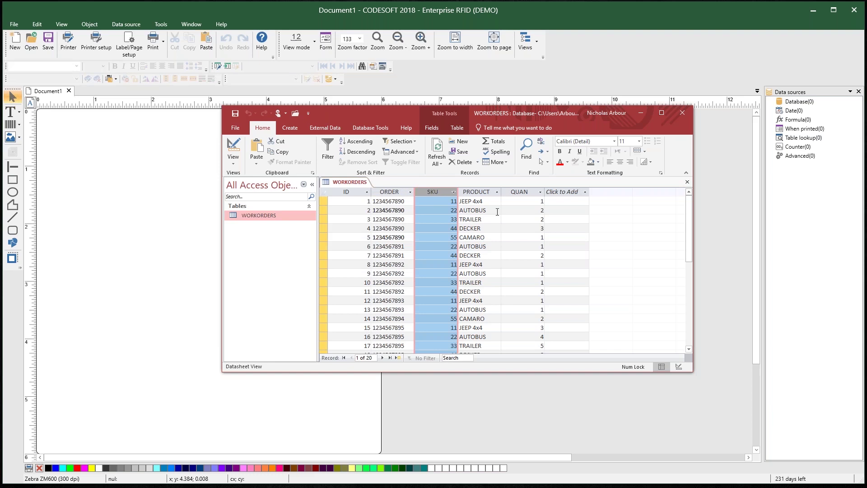
left_click(472, 198)
left_click(519, 191)
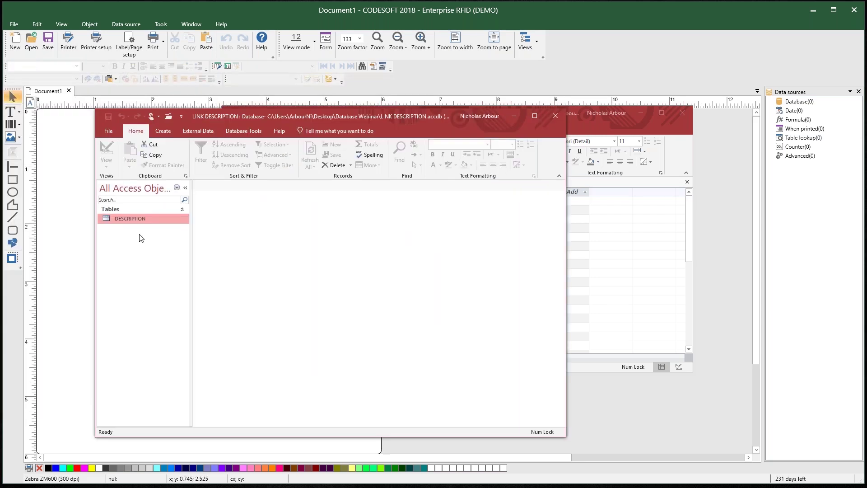
- Open the DESCRIPTION table of the LINK DESCRIPTION database, compare it with the WORKORDERS table, and close its window
double_click(136, 220)
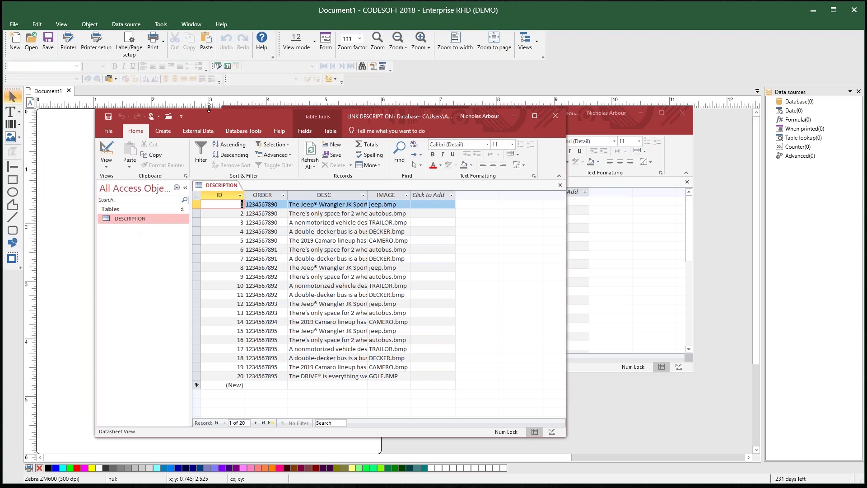
left_click_drag(207, 117, 208, 118)
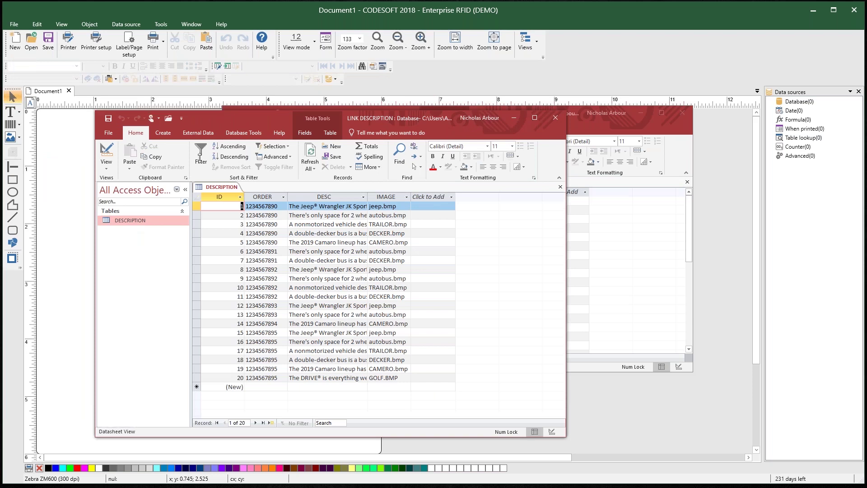
left_click_drag(262, 118, 397, 228)
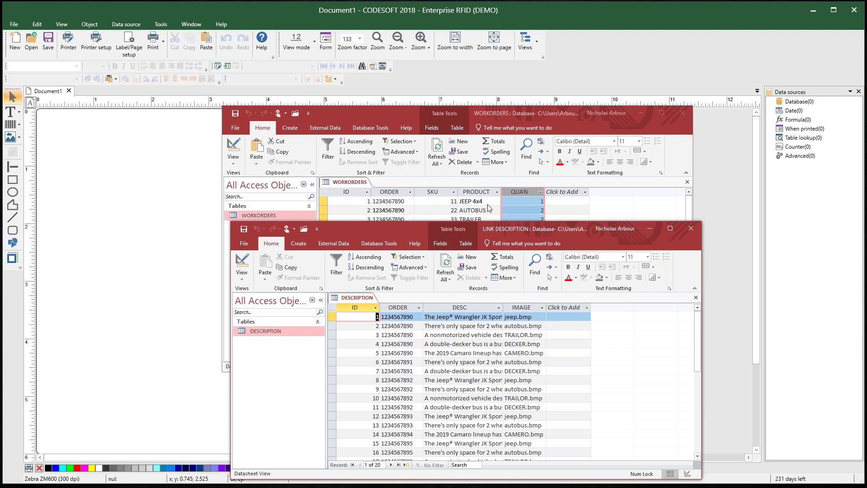
left_click(692, 228)
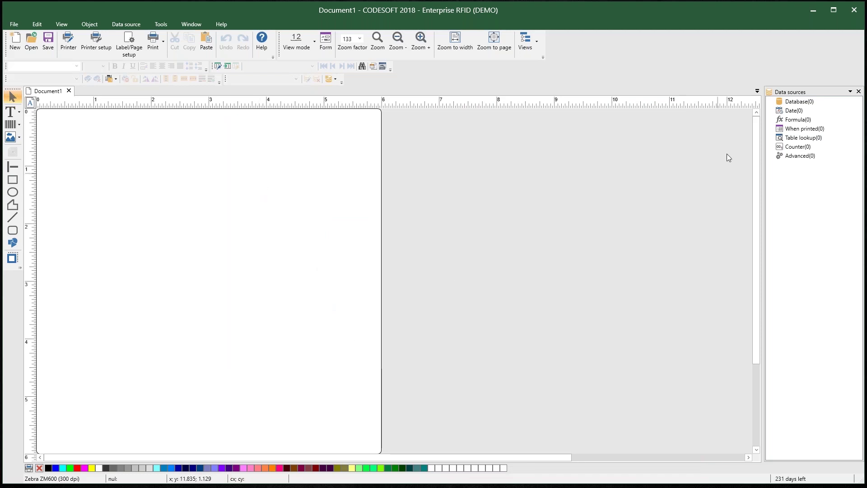
- Create a database query for the label and start defining a new database connection for it
left_click(137, 25)
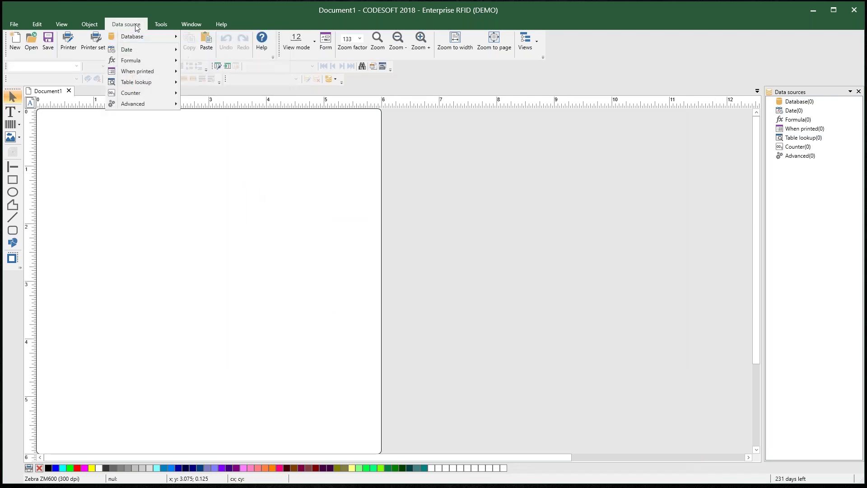
mouse_move(136, 36)
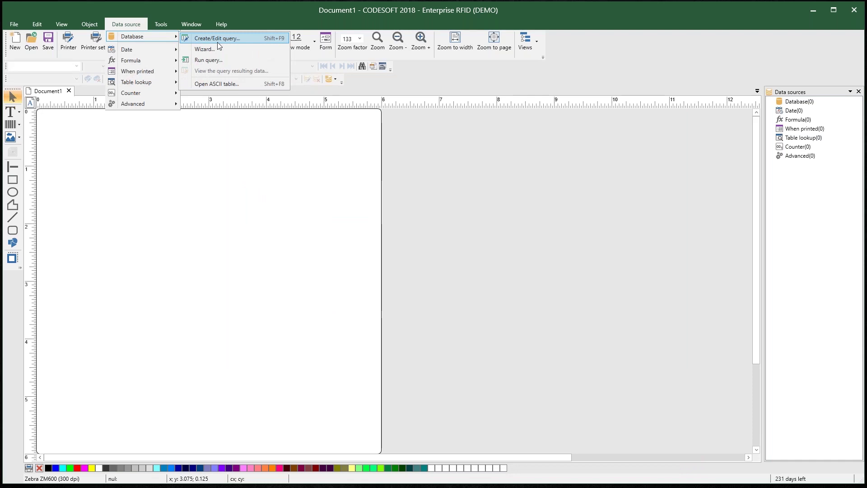
left_click(219, 40)
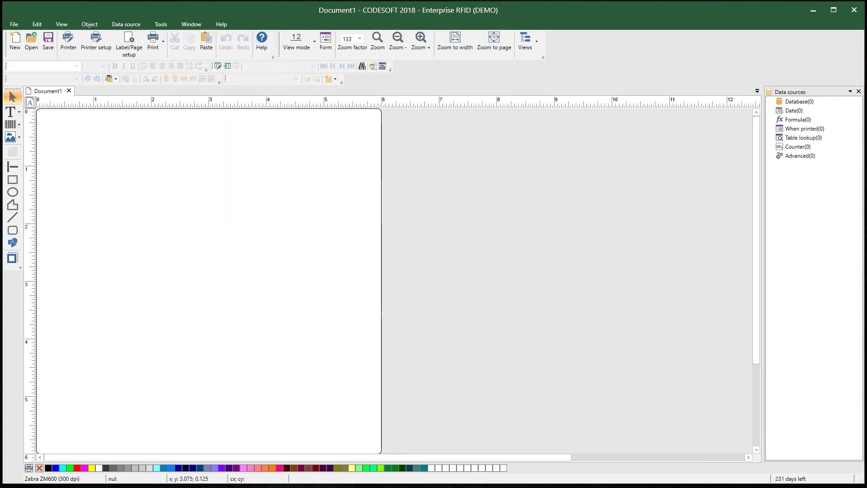
left_click(496, 199)
left_click(519, 199)
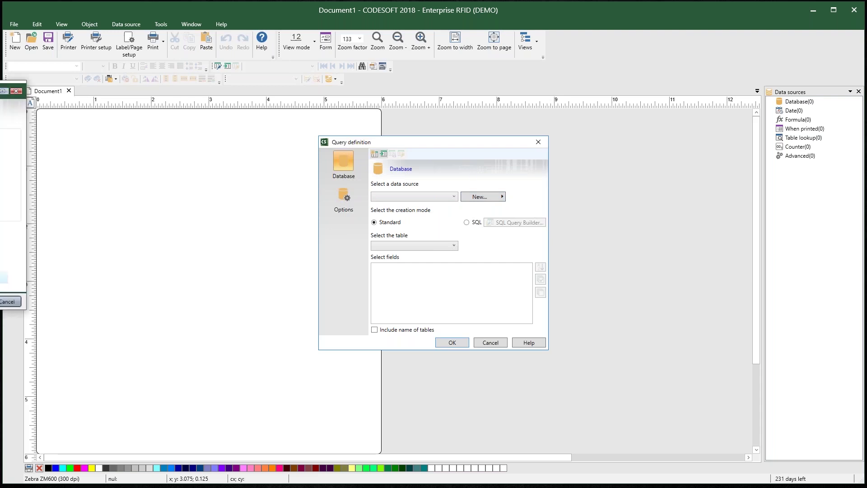
left_click(480, 197)
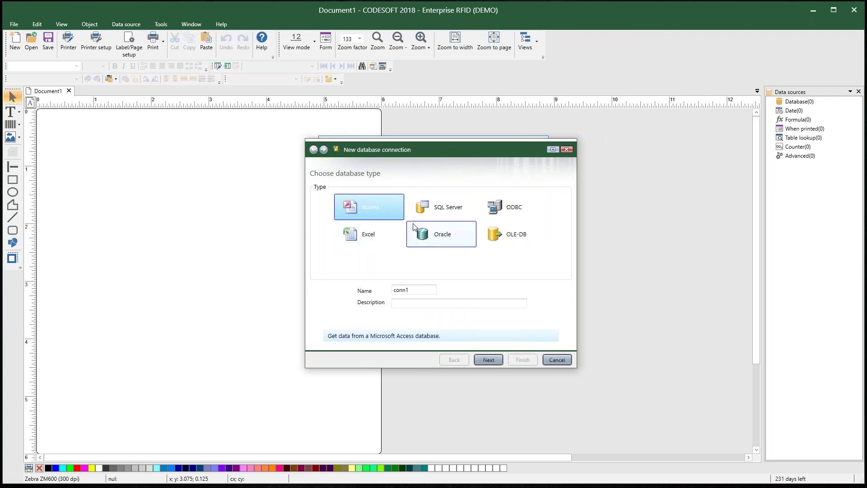
- Examine the available connection types: Access, Excel, SQL Server, Oracle, OLE-DB and ODBC
left_click(441, 215)
left_click(441, 234)
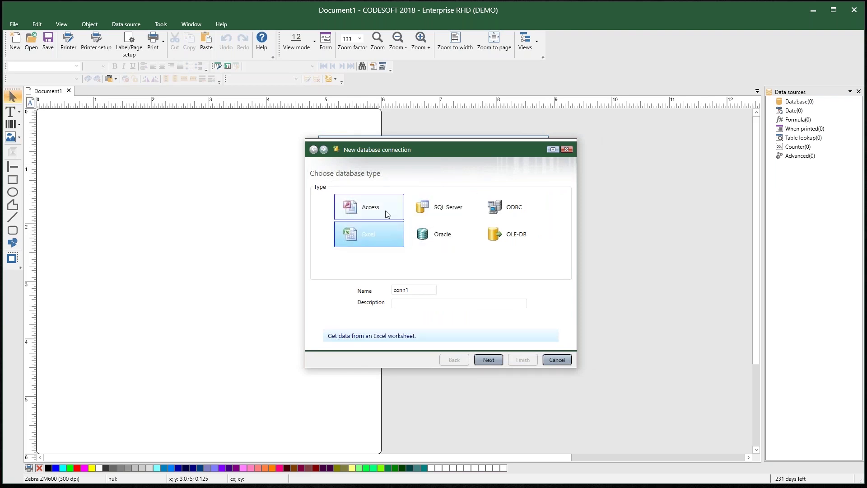
left_click(378, 236)
left_click(384, 209)
left_click(441, 208)
left_click(375, 234)
left_click(432, 248)
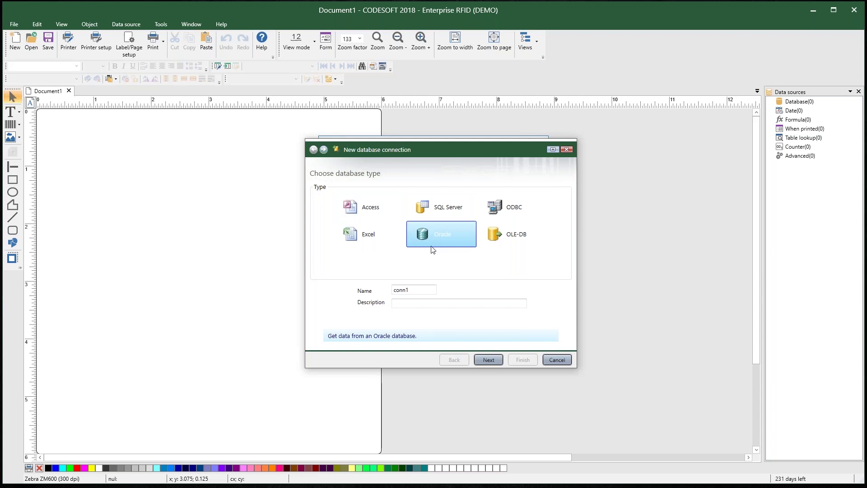
left_click(508, 213)
left_click(514, 226)
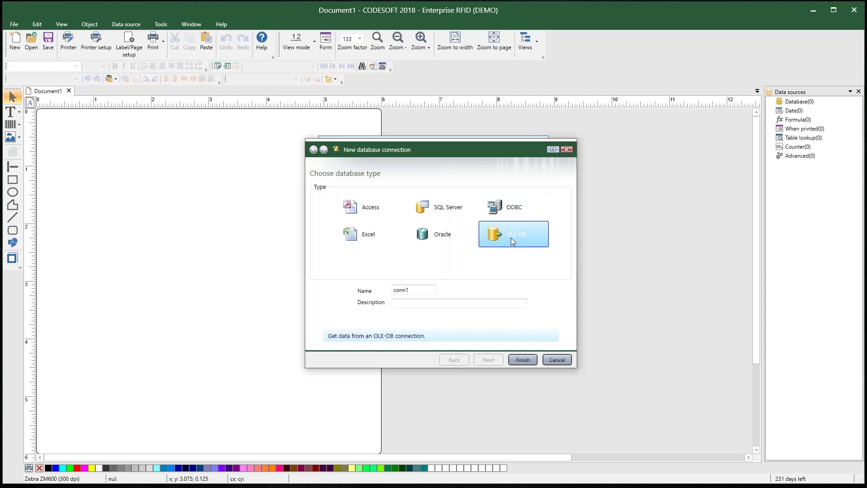
left_click(519, 205)
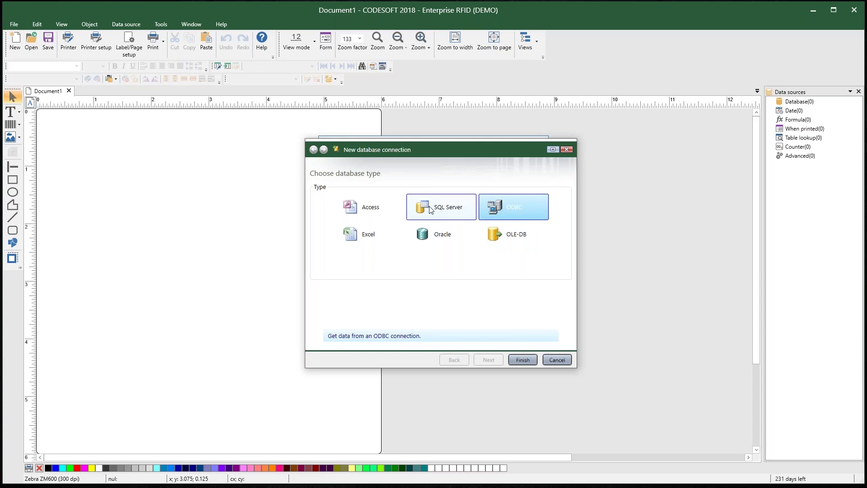
- Choose Access as the database type, name the connection WORKORDERS, and continue to the file selection
left_click(377, 201)
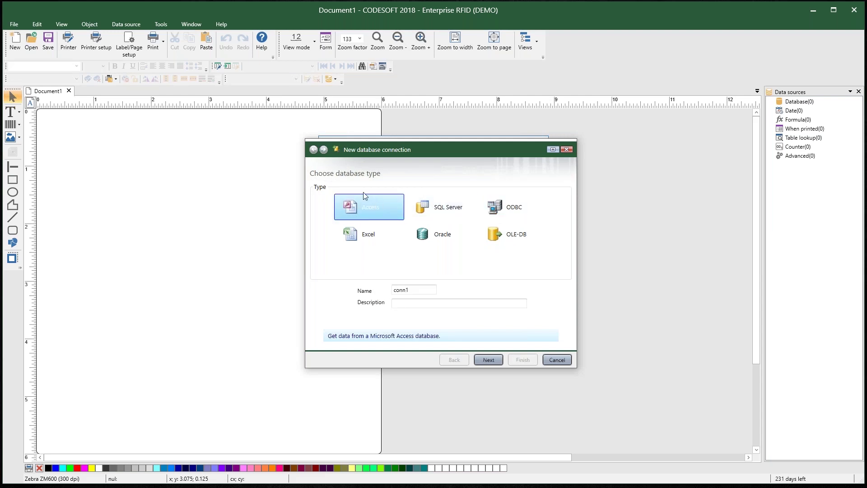
double_click(421, 291)
type("WORKORDERS")
left_click(489, 360)
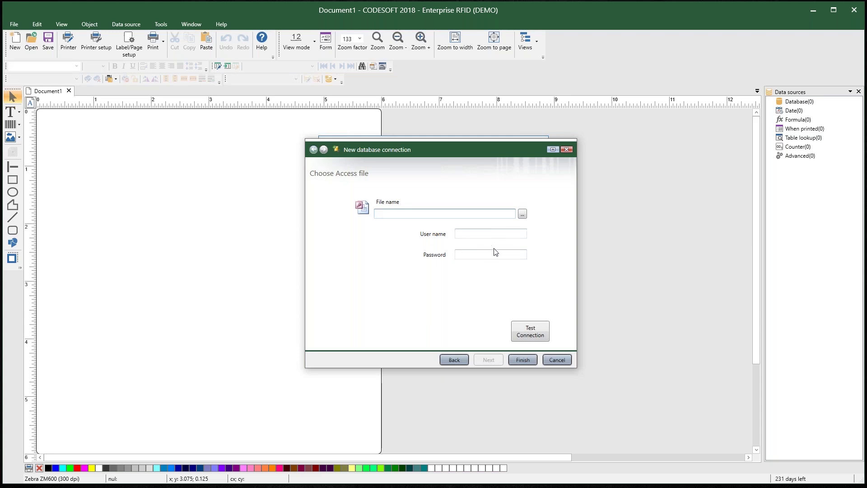
- Select WORKORDERS.accdb from the CODESOFT 2018 Data folder as the connection's Access file
left_click(522, 214)
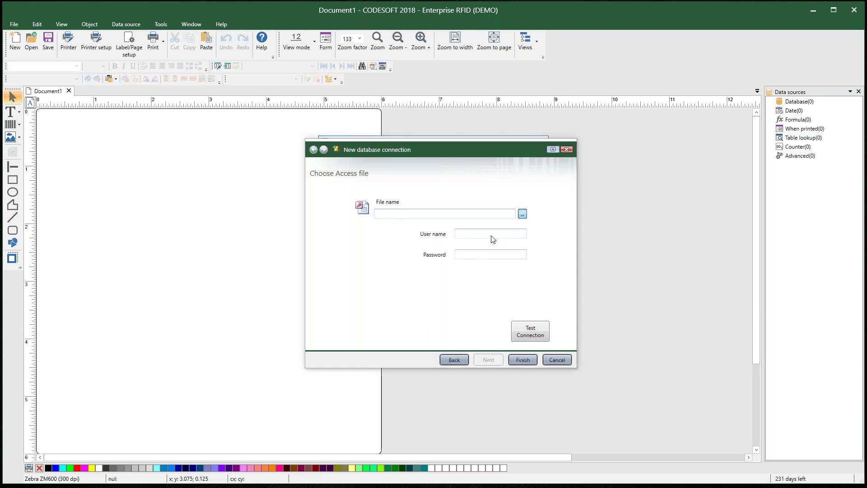
scroll(474, 244, "down", 1)
left_click(480, 164)
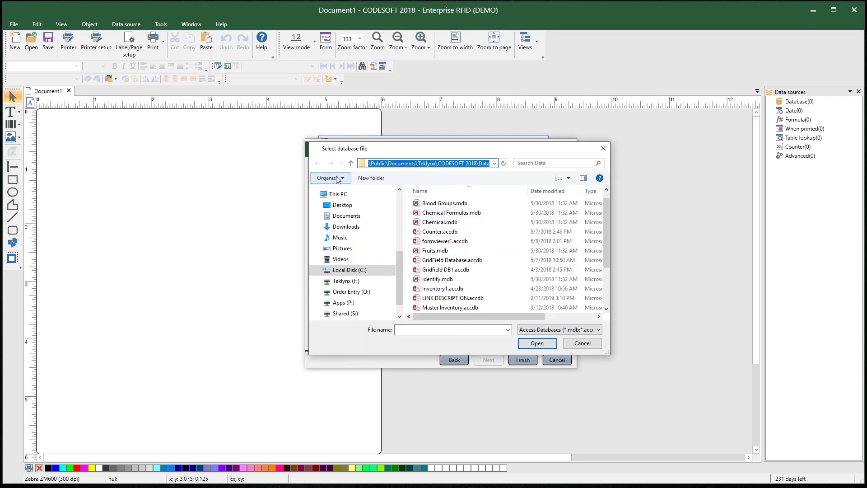
scroll(499, 247, "down", 2)
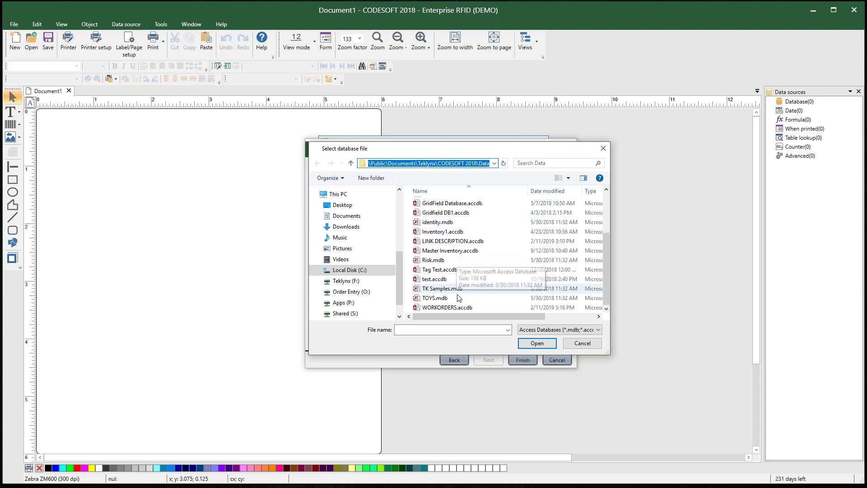
left_click(460, 309)
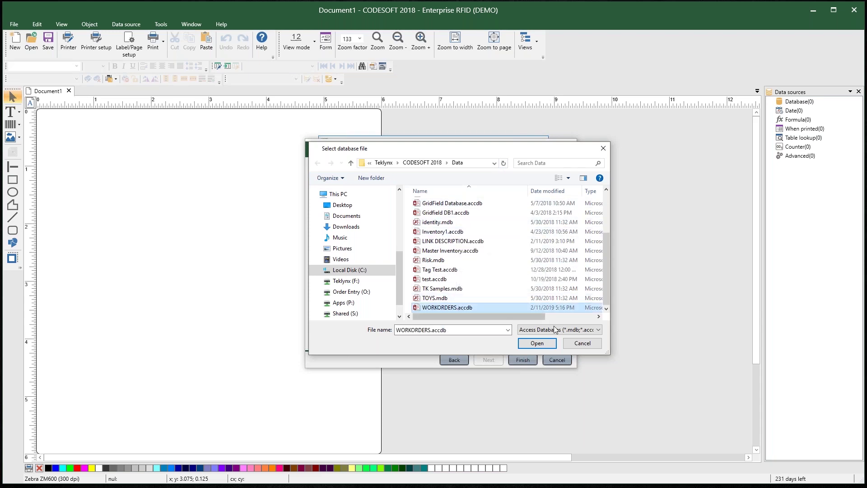
left_click(528, 342)
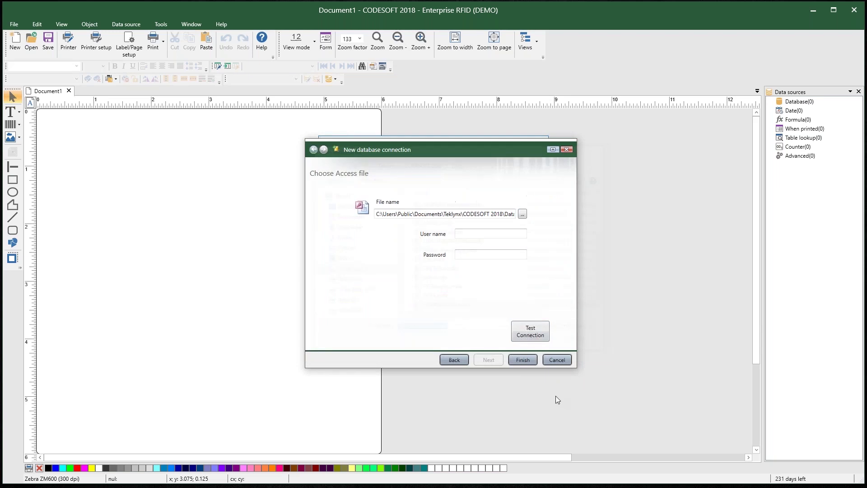
- Test the connection to the WORKORDERS database and finish creating it
left_click(531, 331)
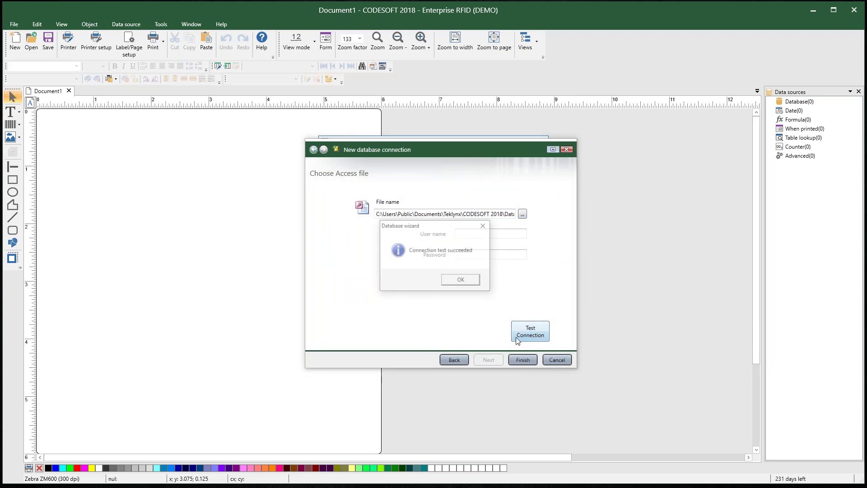
left_click(455, 282)
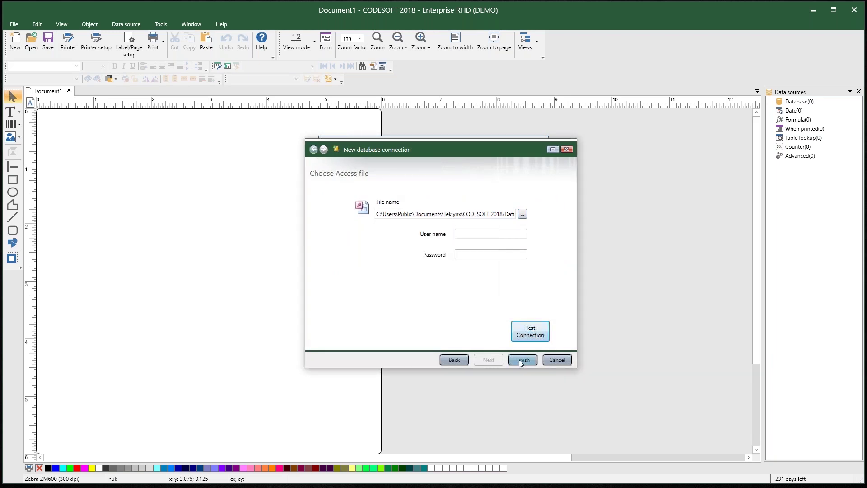
left_click(521, 360)
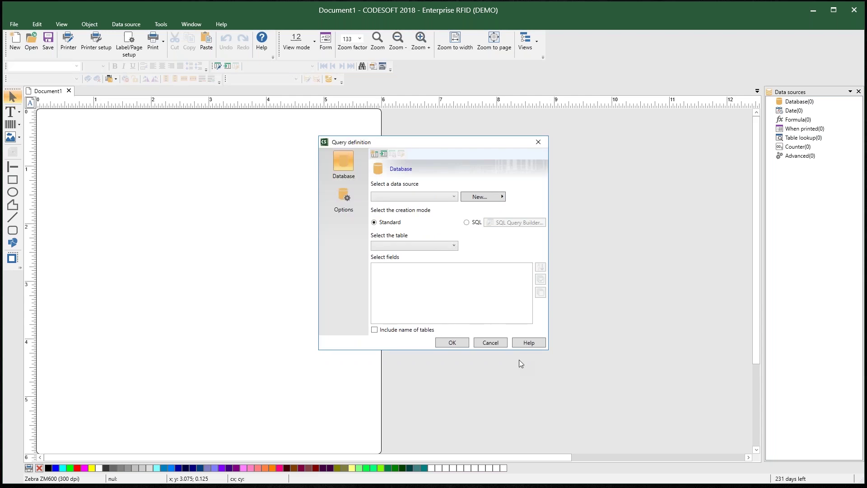
- Start another new Access database connection, name it LINKED DATABASE, and continue to the file selection
left_click(495, 197)
left_click(541, 197)
left_click_drag(264, 140, 451, 156)
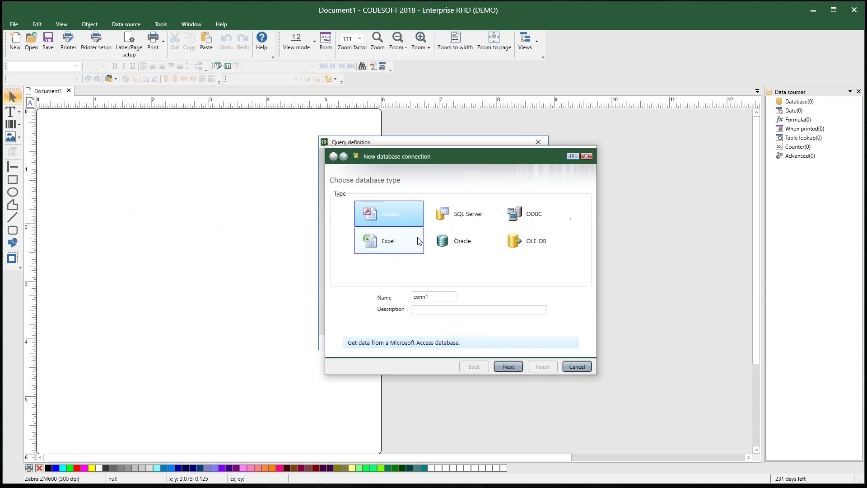
left_click_drag(442, 297, 377, 299)
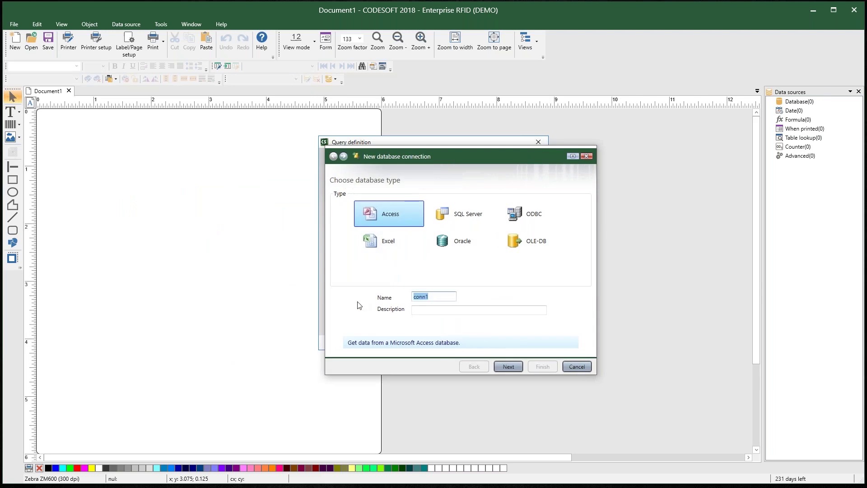
type("LINKED DATABASE")
left_click(508, 367)
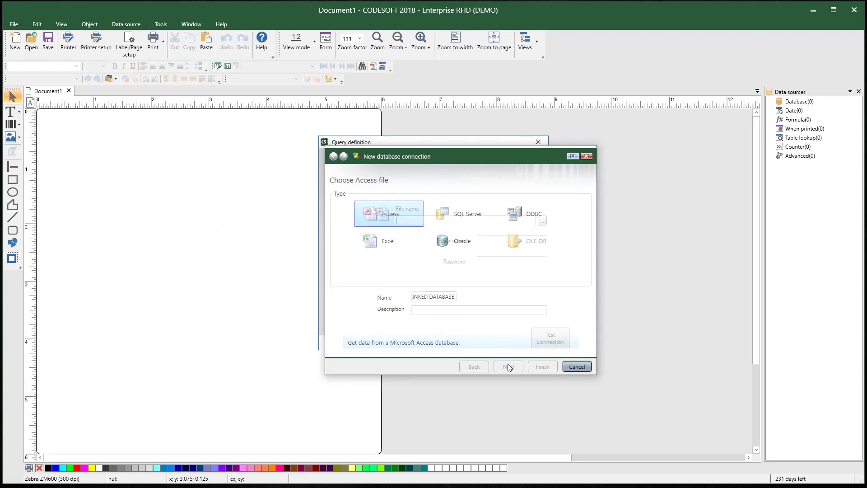
- Select LINK DESCRIPTION.accdb as the Access file, then test and finish the LINKED DATABASE connection
left_click(542, 221)
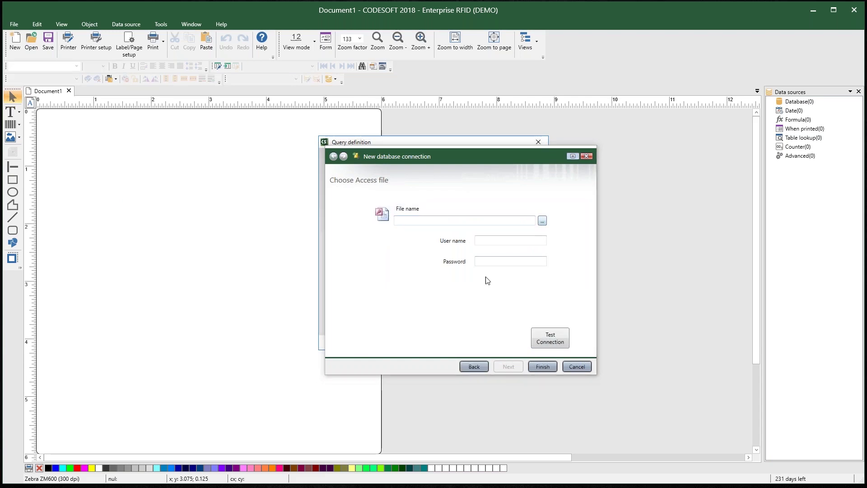
scroll(480, 270, "down", 2)
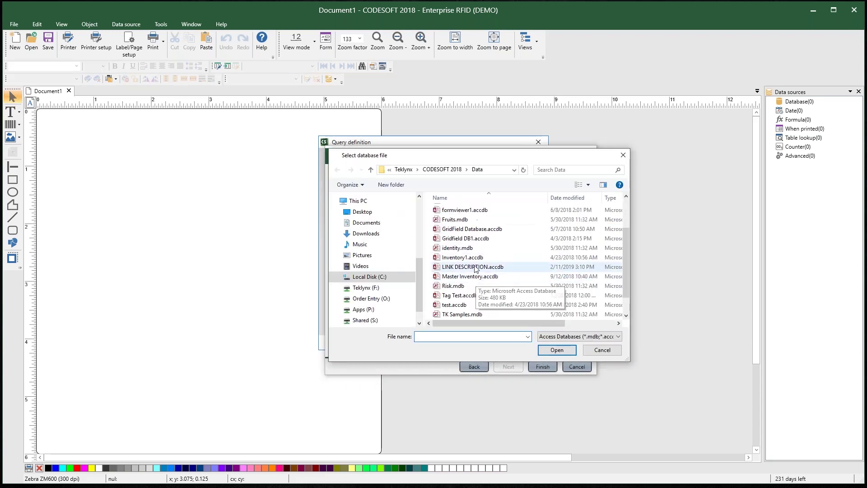
left_click(476, 267)
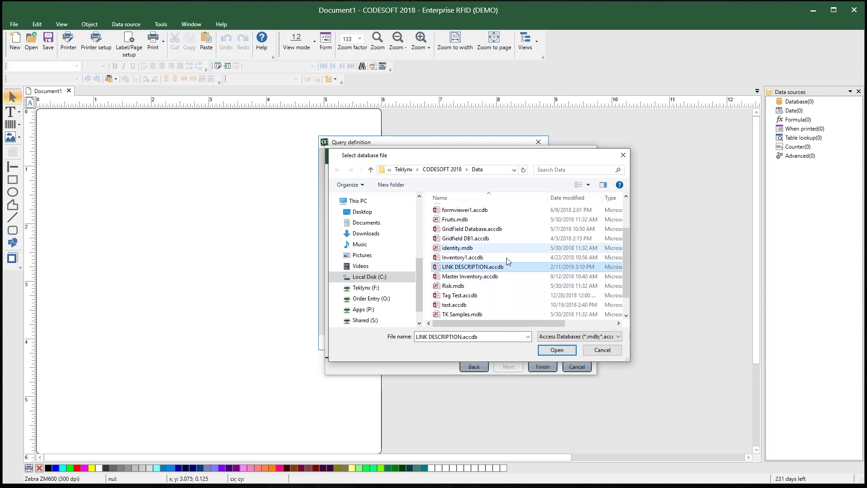
left_click(555, 352)
left_click(550, 338)
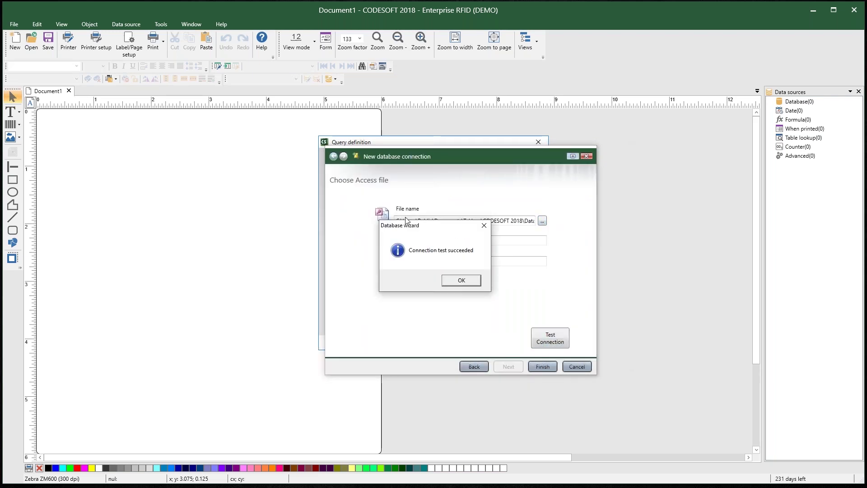
left_click(461, 280)
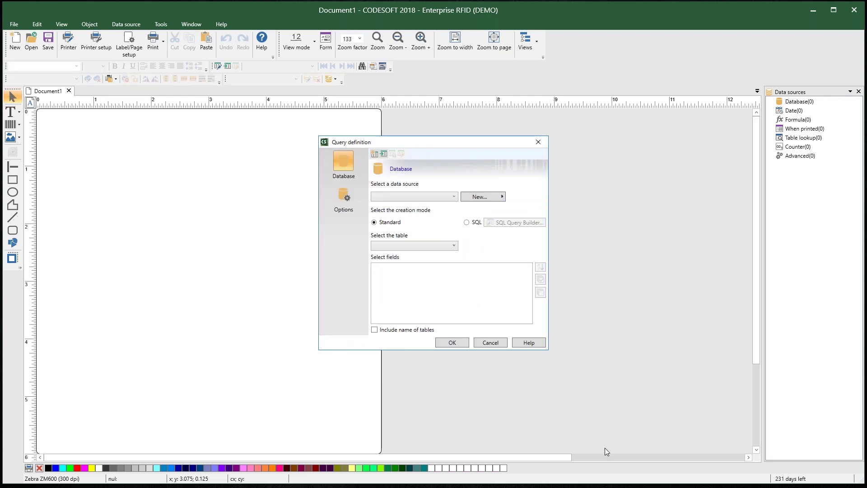
- Look through the available data sources for the WORKORDERS and LINKED DATABASE connections, and close the query definition without choosing one
left_click(453, 197)
scroll(411, 252, "down", 1)
scroll(411, 253, "down", 3)
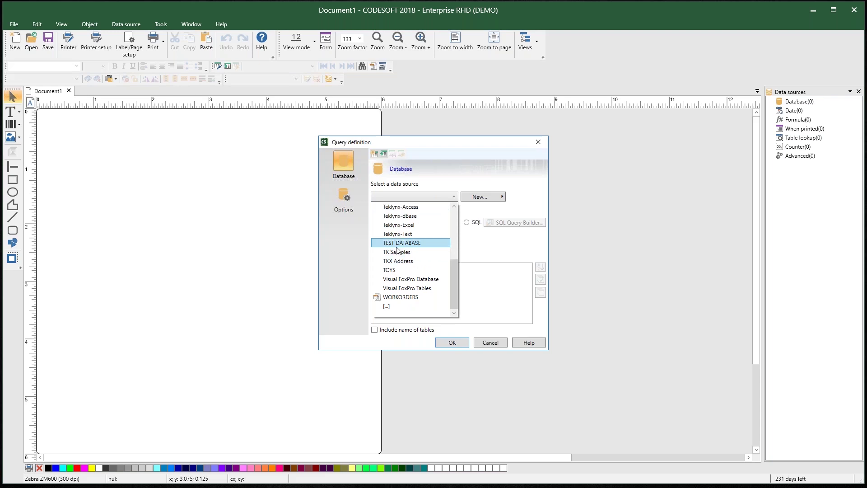
scroll(402, 249, "up", 1)
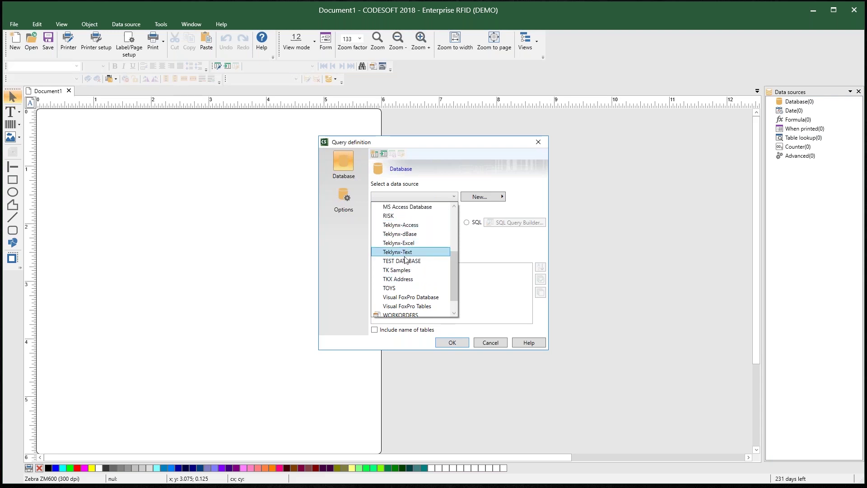
scroll(400, 261, "up", 2)
scroll(400, 260, "up", 2)
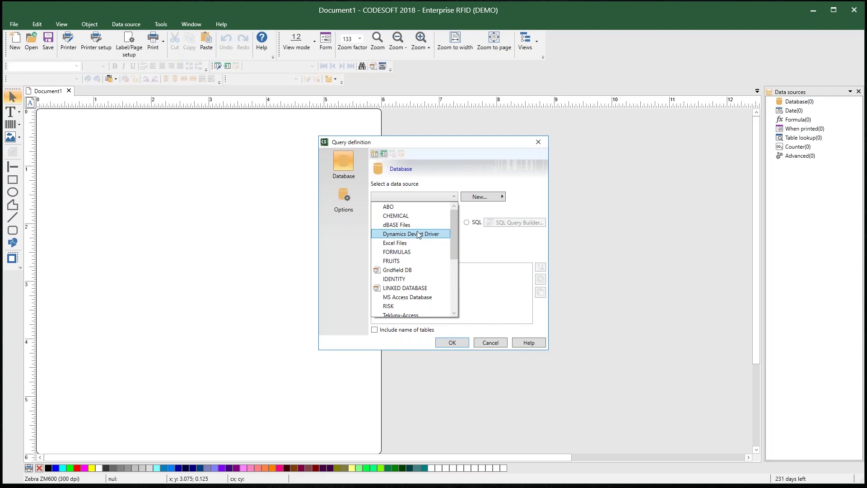
left_click(518, 194)
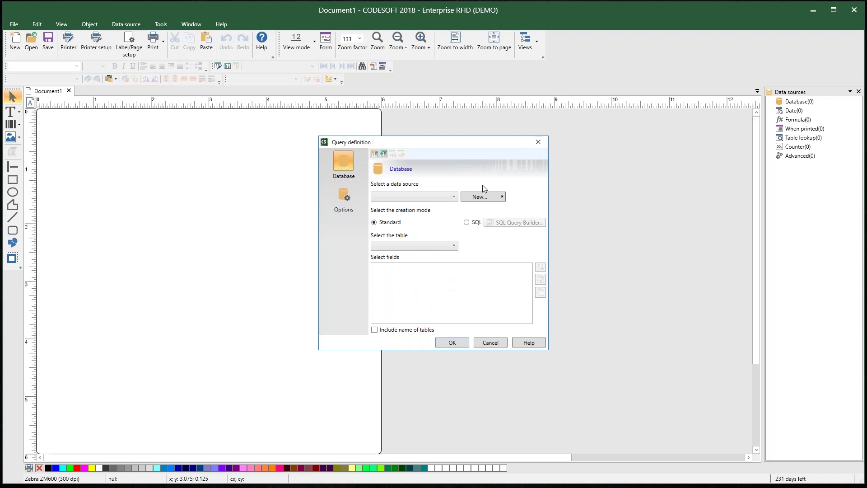
left_click(439, 197)
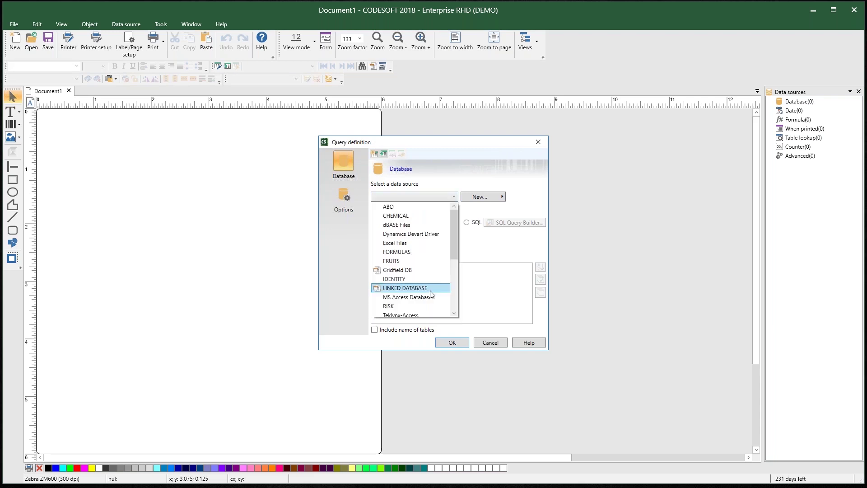
left_click(437, 168)
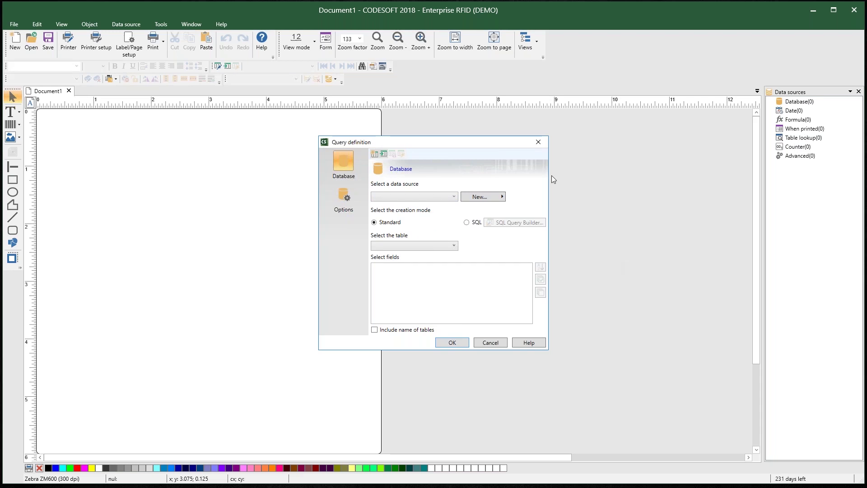
left_click(538, 142)
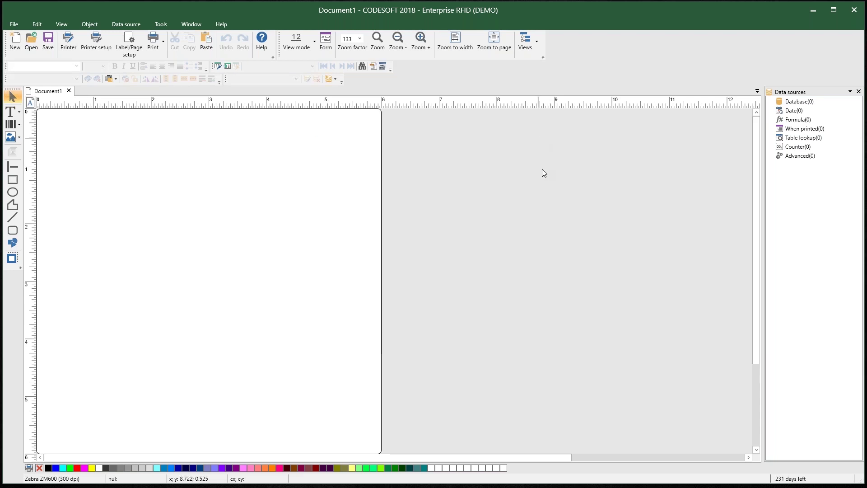
left_click(806, 131)
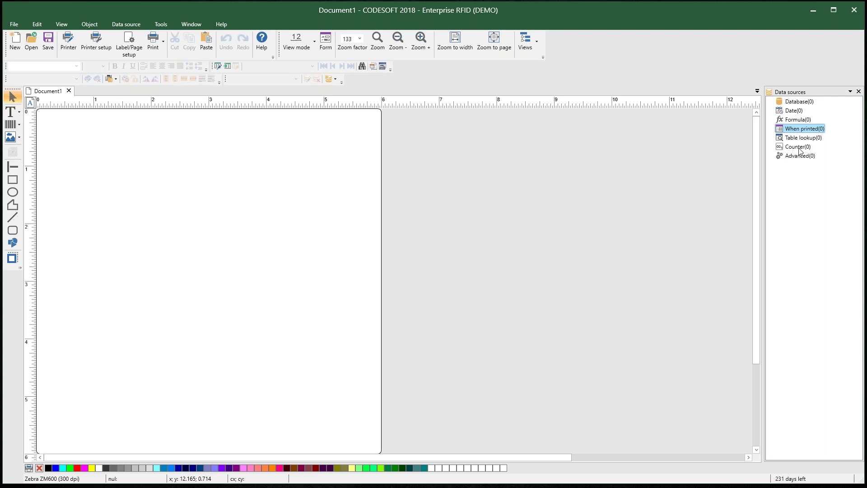
right_click(796, 130)
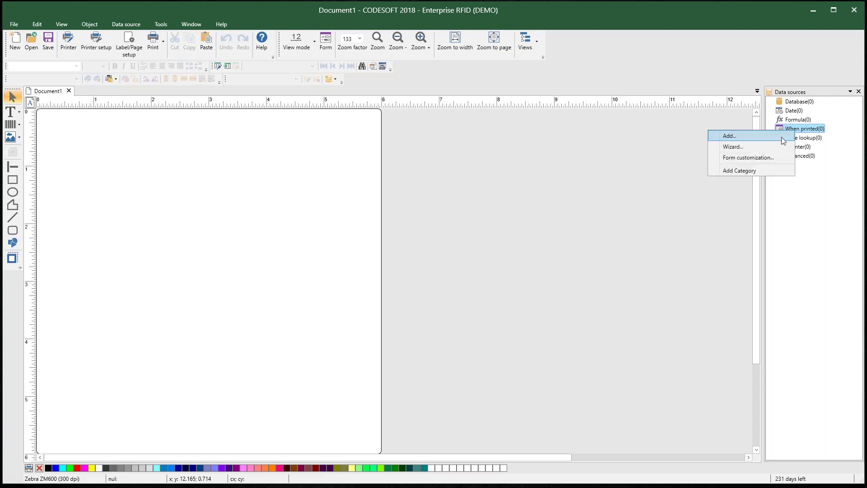
left_click(769, 136)
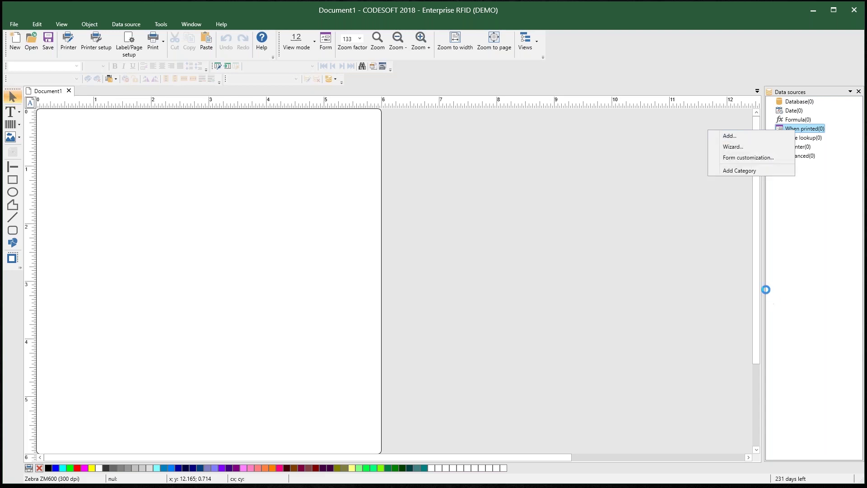
type("KEYVALUE")
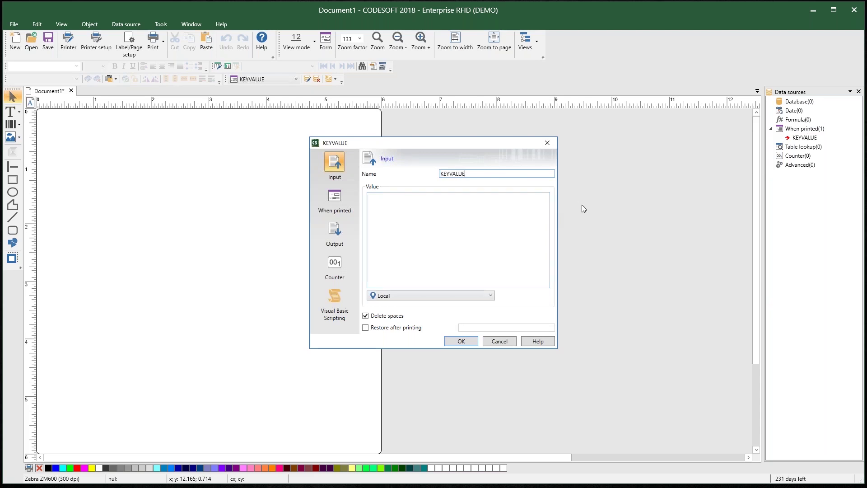
left_click(437, 200)
type("1234567980")
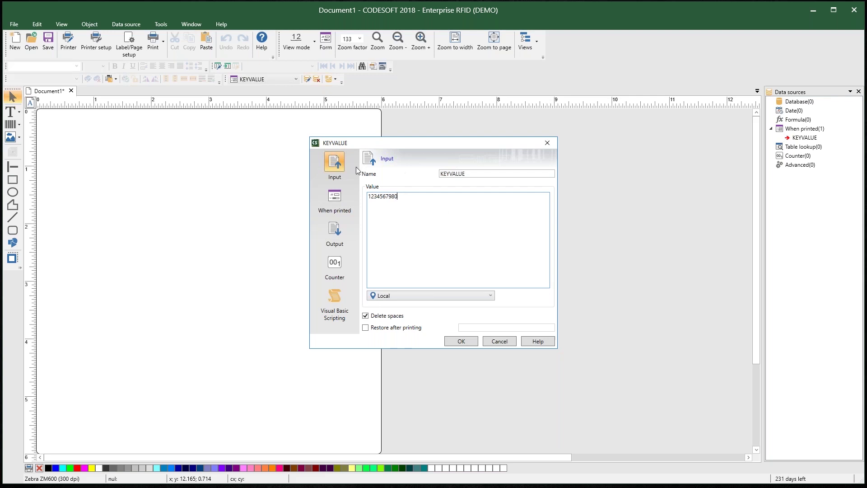
- Turn off the maximum length limit in the output settings of KEYVALUE and confirm the variable
left_click(335, 232)
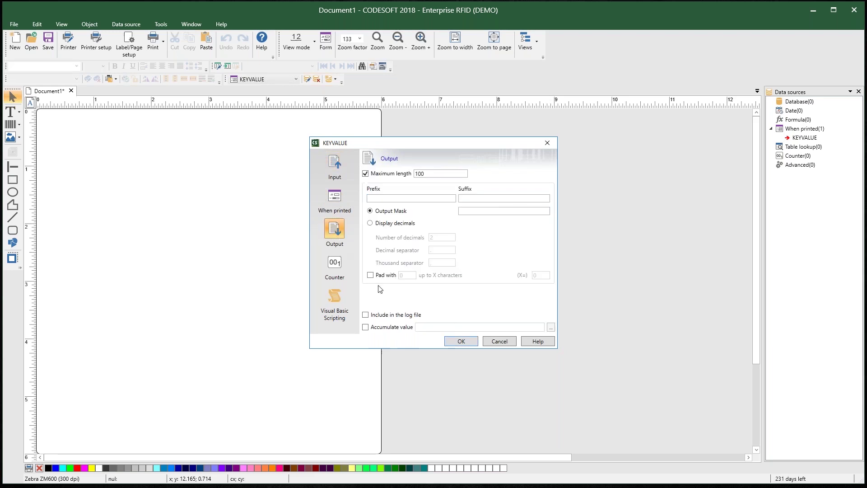
left_click(366, 173)
left_click(461, 342)
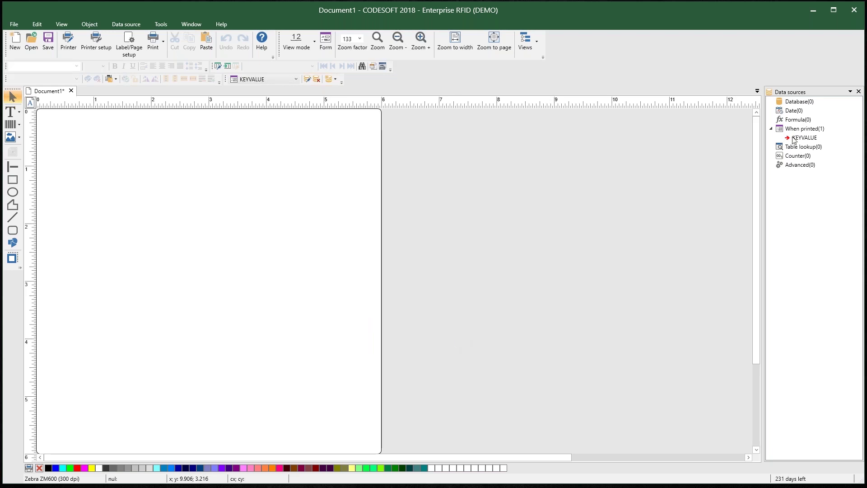
- Start a table lookup with the wizard on the WORKORDERS connection and table, matching key field ORDER to KEYVALUE
right_click(798, 150)
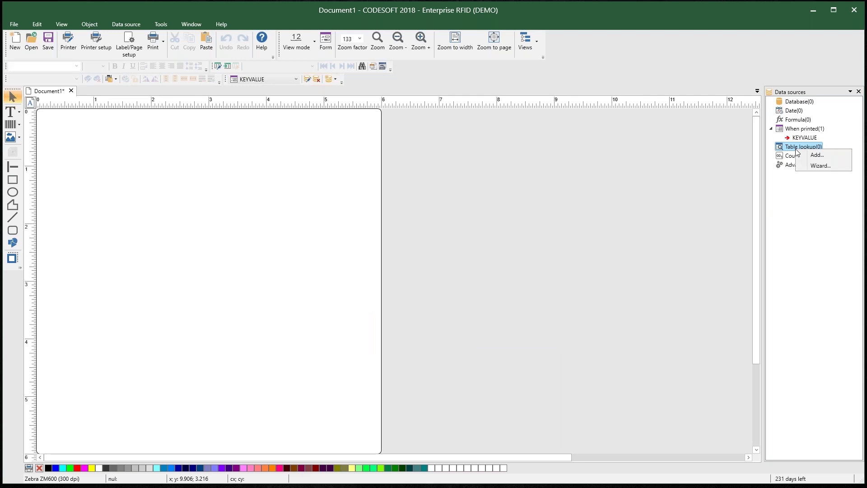
left_click(841, 166)
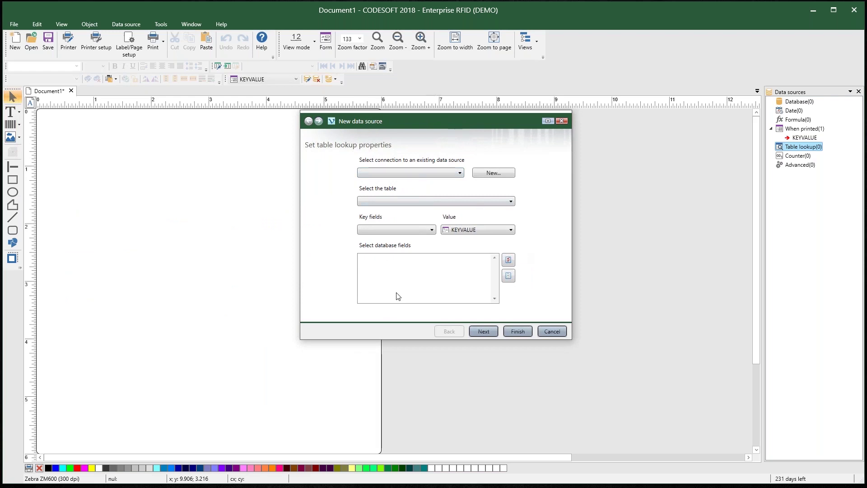
left_click(426, 173)
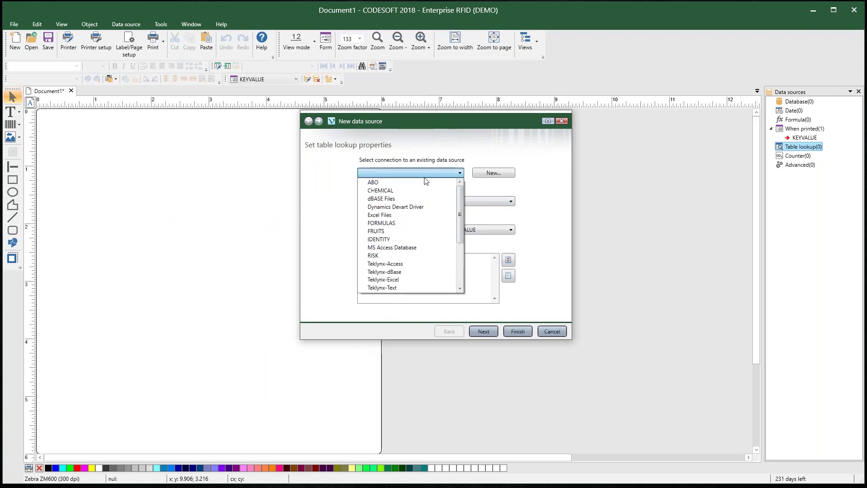
scroll(432, 249, "down", 2)
scroll(433, 254, "down", 2)
left_click(418, 284)
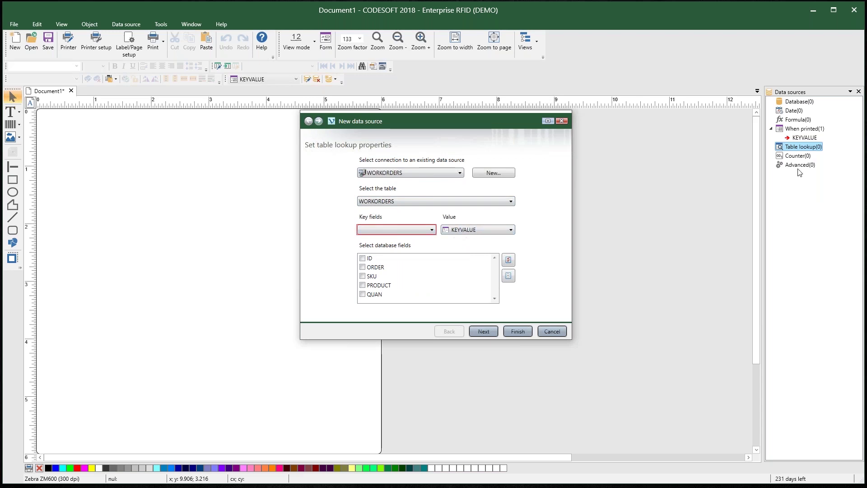
left_click(407, 230)
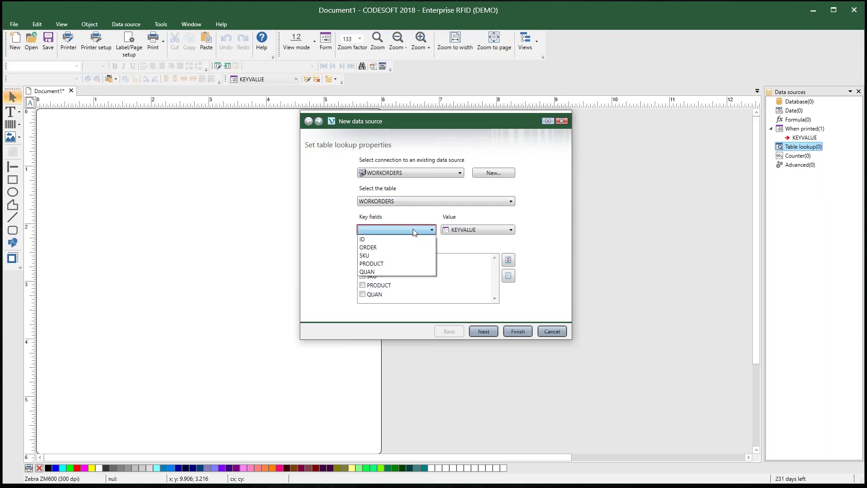
left_click(375, 248)
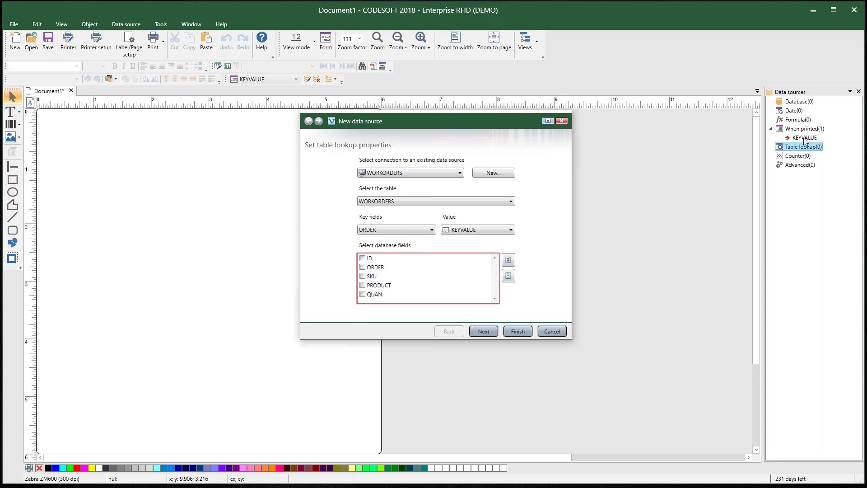
- Include the ORDER, SKU, PRODUCT and QUAN fields in the lookup and finish the wizard without creating hosting objects
left_click(374, 269)
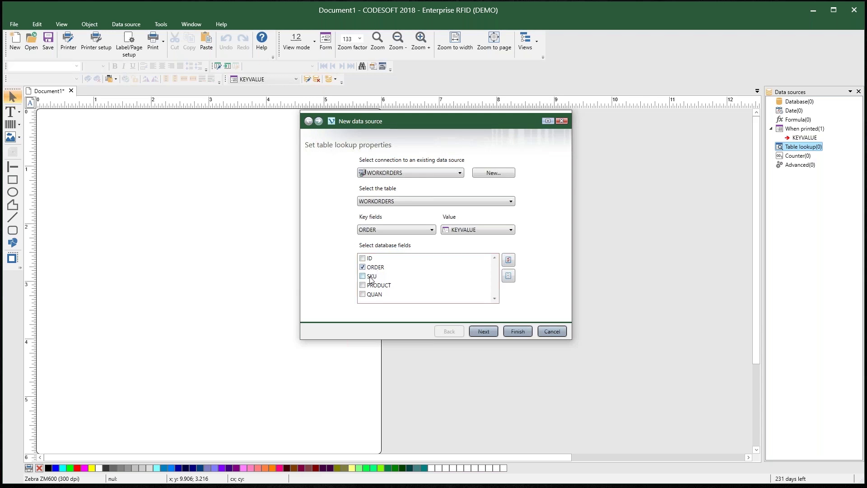
left_click(372, 278)
left_click(373, 286)
left_click(374, 295)
left_click(484, 331)
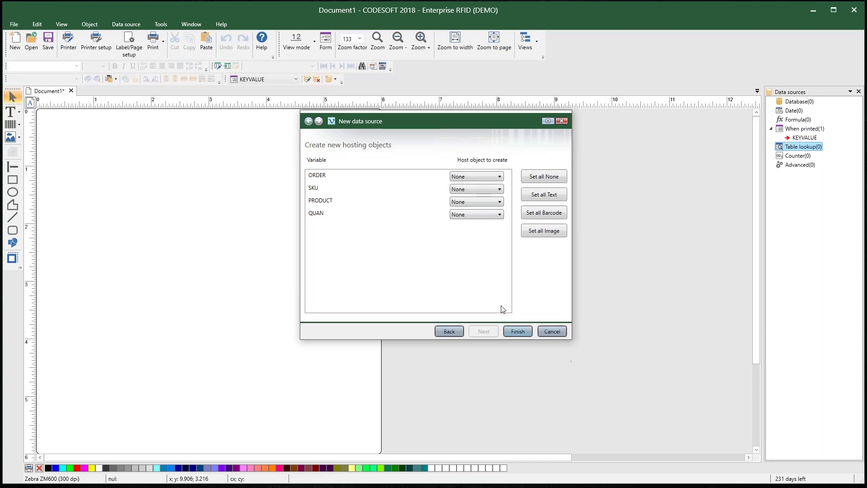
left_click(518, 332)
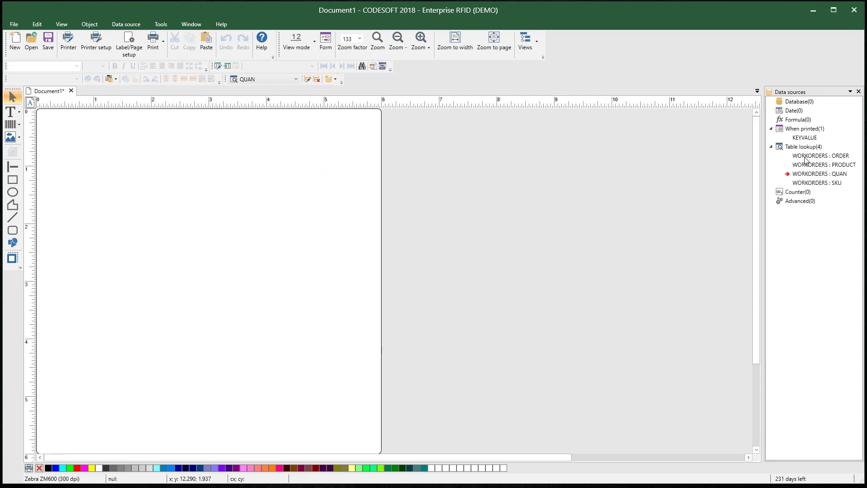
- Check the lookup properties of the WORKORDERS ORDER and PRODUCT variables, and close them without changes
double_click(810, 156)
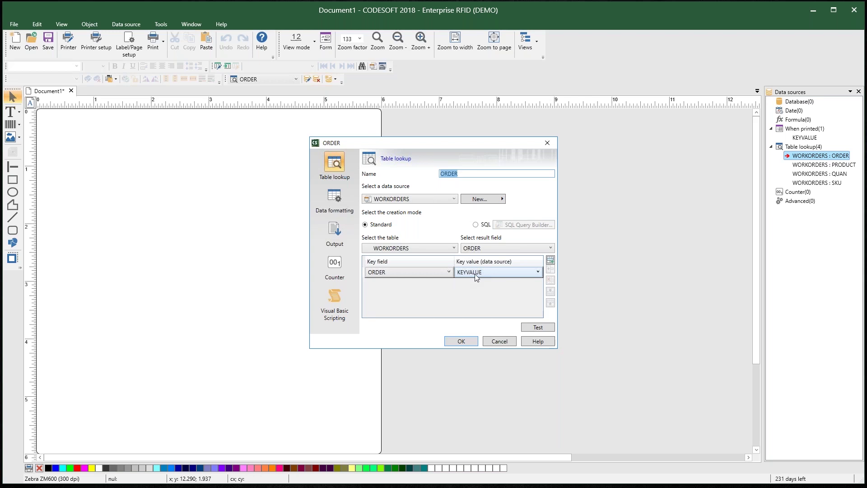
left_click(508, 343)
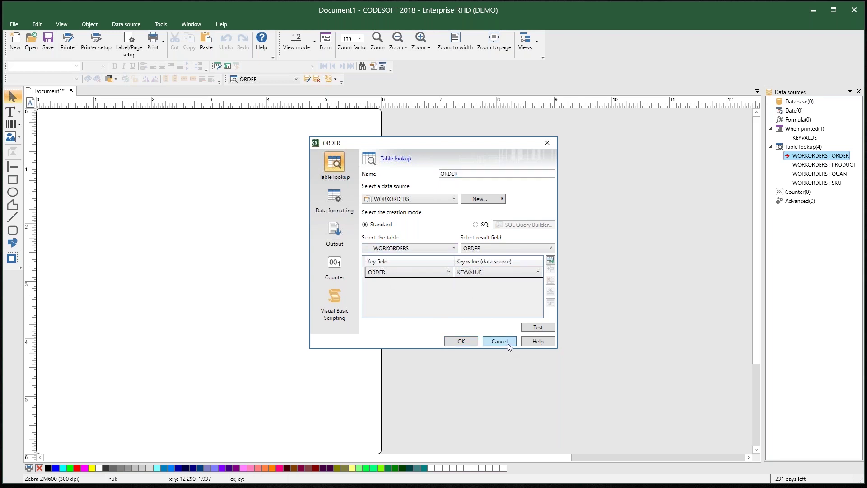
double_click(808, 165)
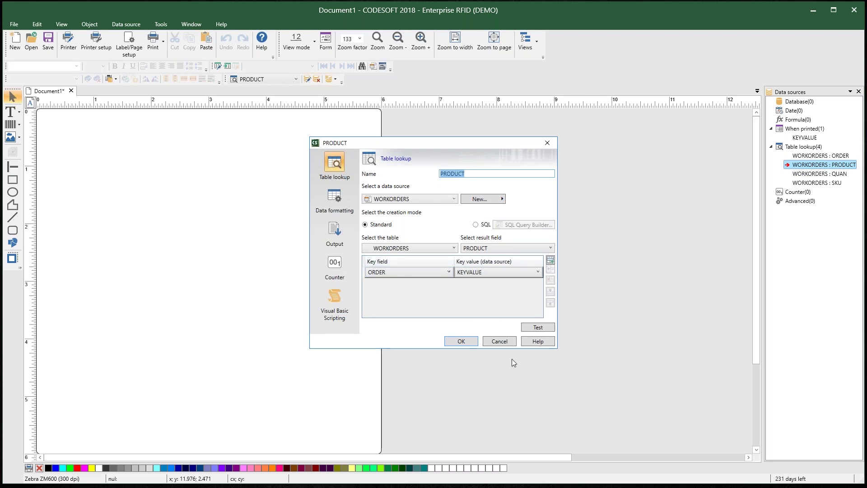
left_click(500, 341)
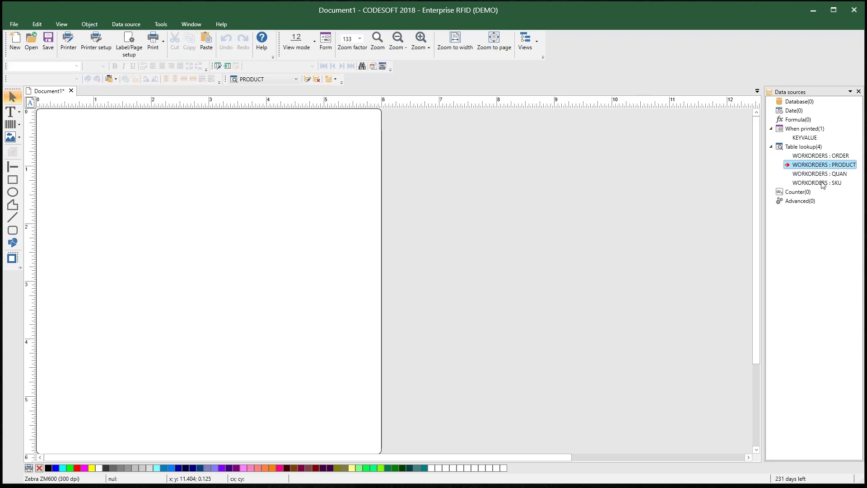
- Place the WORKORDERS PRODUCT variable as a text object in the upper part of the label
left_click(822, 156)
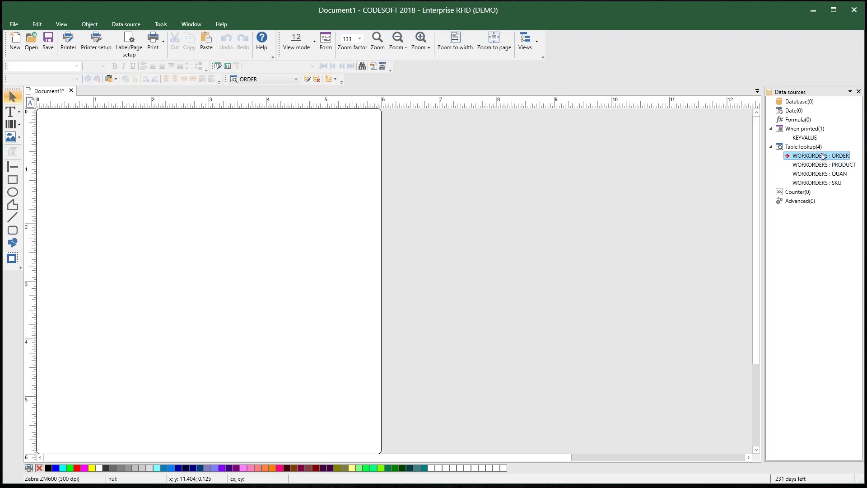
left_click(822, 166)
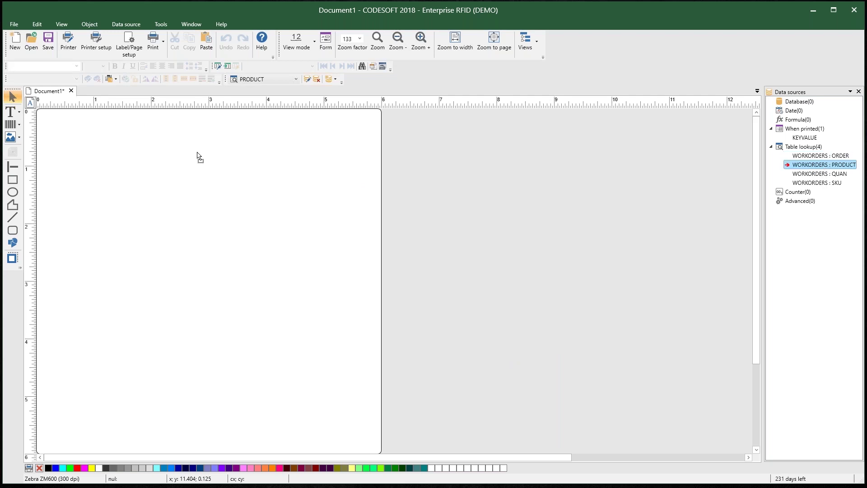
left_click_drag(106, 153, 106, 154)
left_click(130, 162)
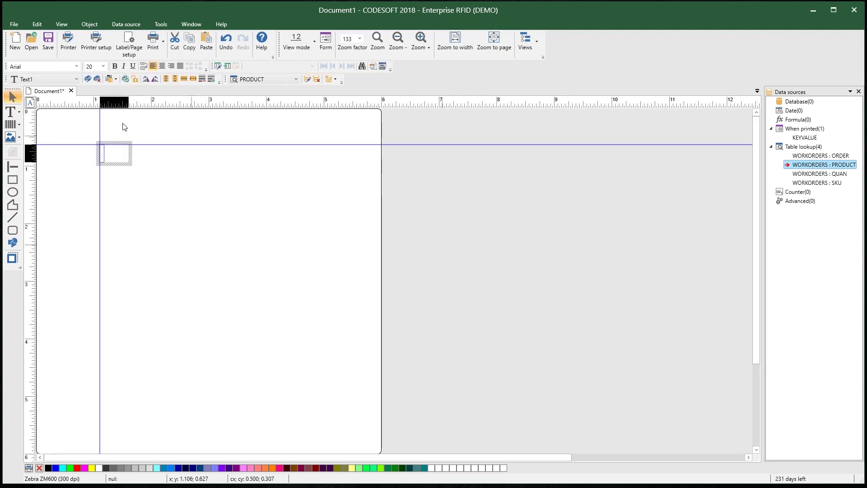
left_click(813, 141)
key("Tab")
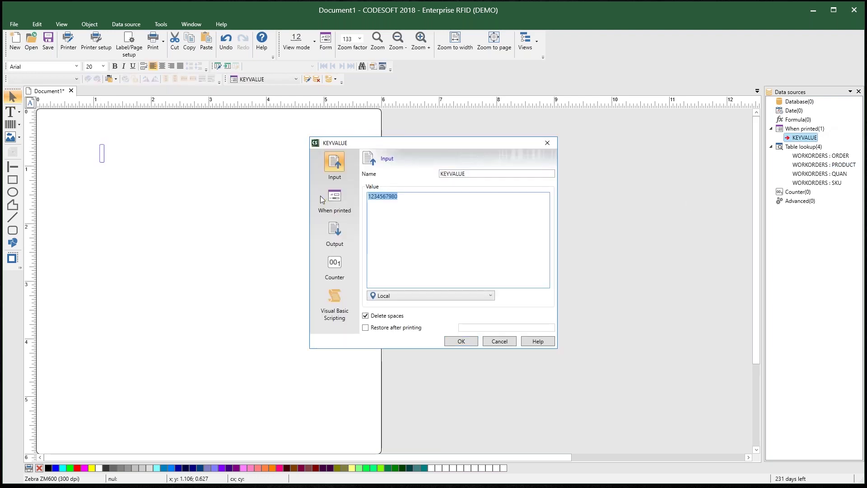
type("1234567890")
left_click(460, 339)
- Place the WORKORDERS QUAN variable as a text object to the right of the product text on the label
left_click(808, 175)
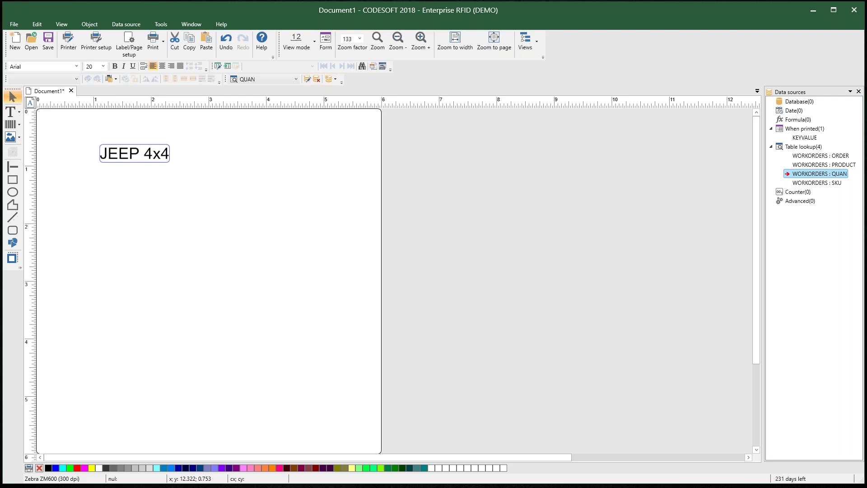
double_click(820, 174)
left_click(469, 342)
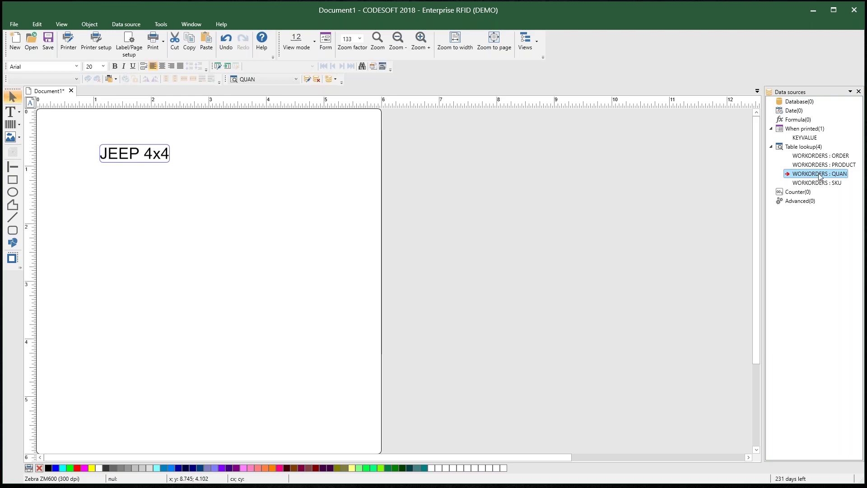
left_click_drag(247, 140, 247, 151)
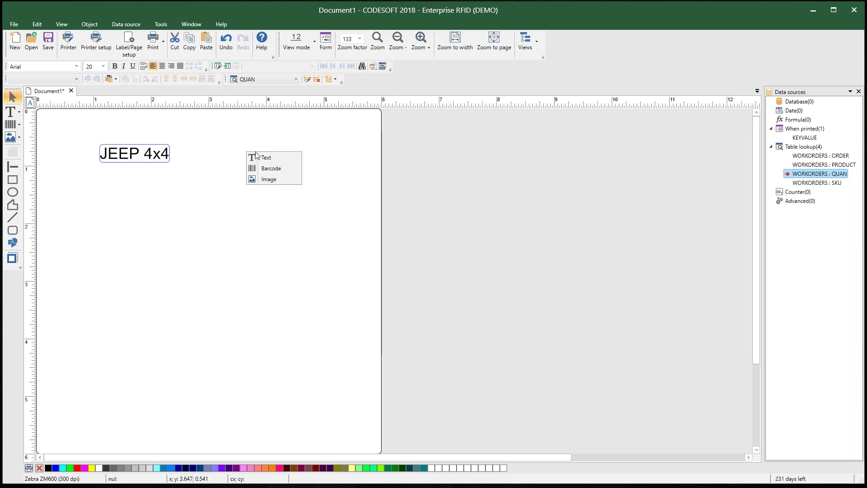
left_click(262, 157)
- Place the WORKORDERS SKU variable as a barcode below the product text, and move the quantity text closer to the product text
left_click_drag(818, 182, 188, 240)
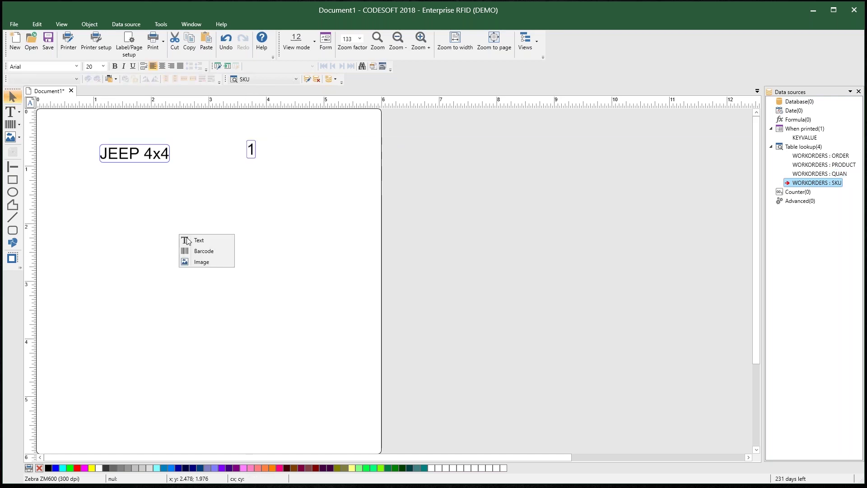
left_click(212, 251)
left_click_drag(199, 258, 265, 282)
left_click_drag(212, 241, 112, 211)
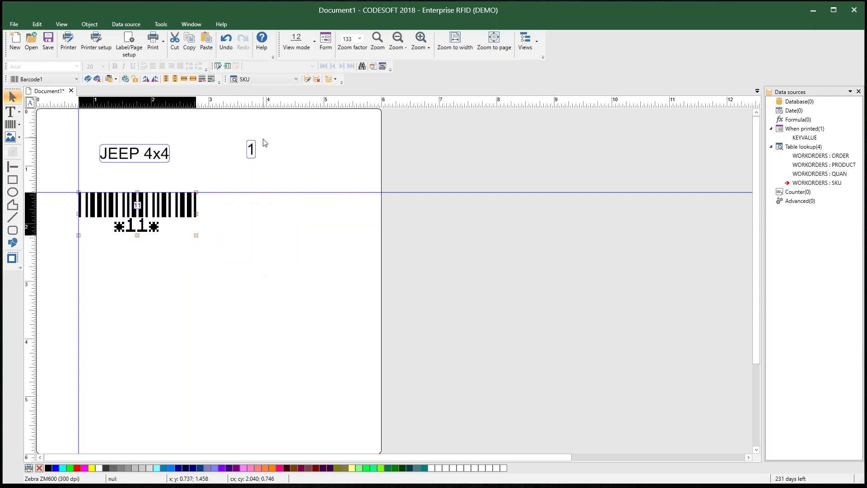
left_click(251, 150)
left_click_drag(251, 149, 209, 149)
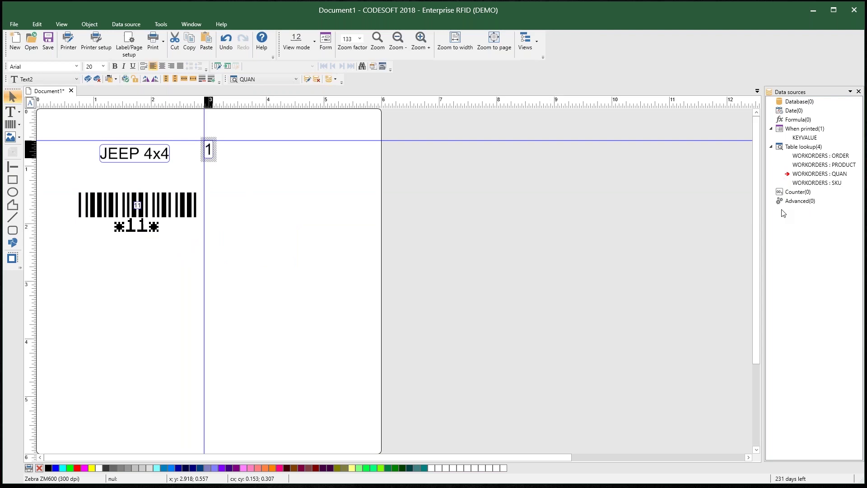
- Start another table lookup on the LINKED DATABASE connection's DESCRIPTION table, matching key field ORDER to the ORDER variable
left_click(821, 156)
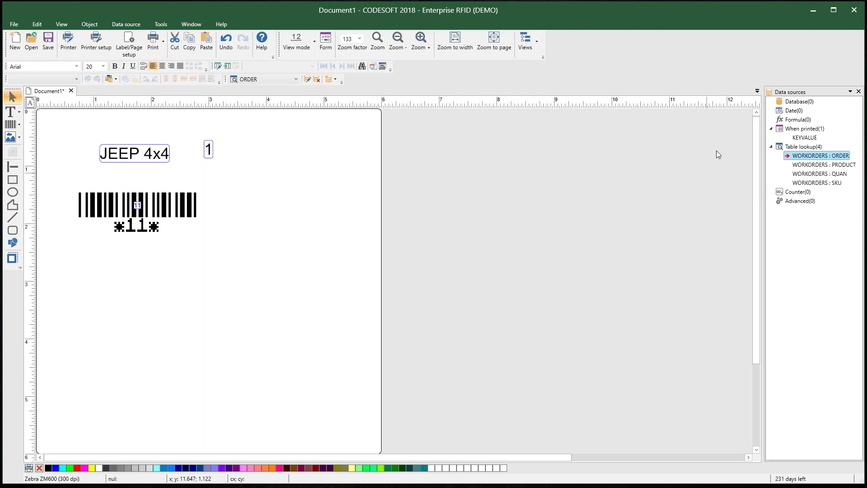
left_click(797, 148)
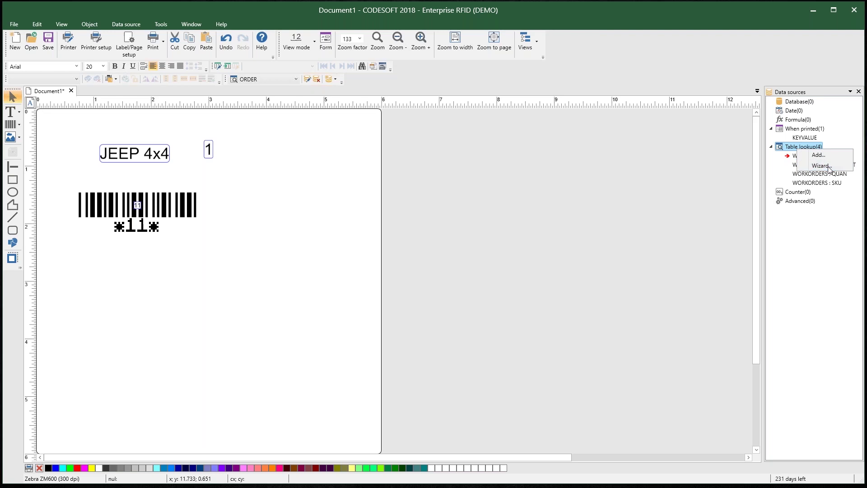
left_click(829, 168)
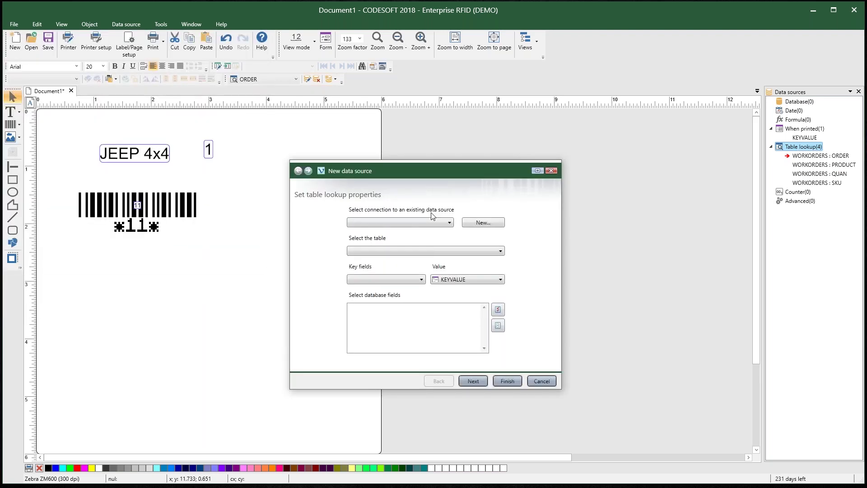
left_click(413, 223)
scroll(386, 271, "down", 4)
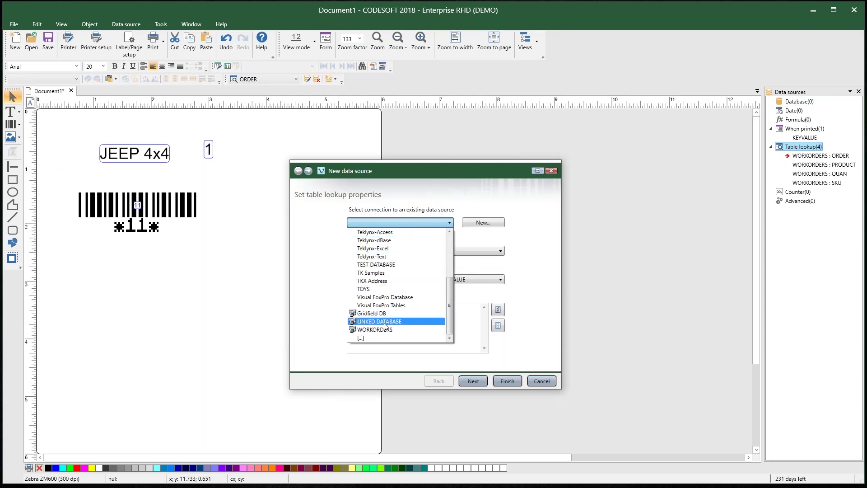
left_click(384, 322)
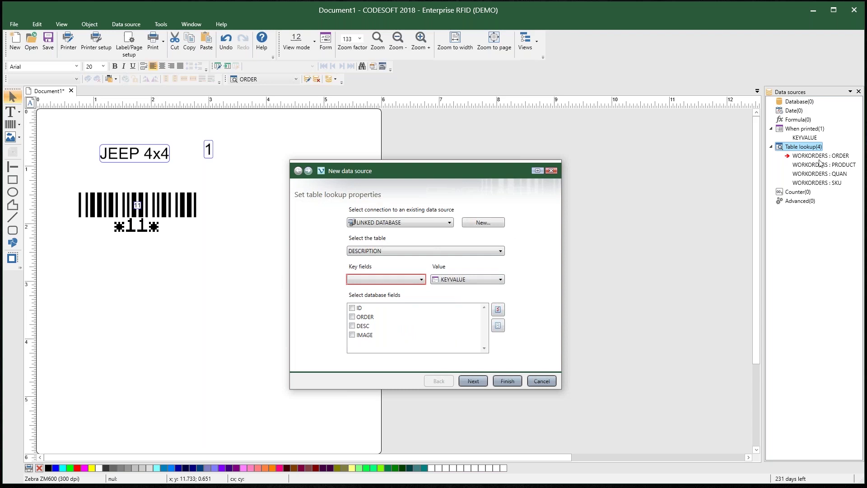
left_click(470, 280)
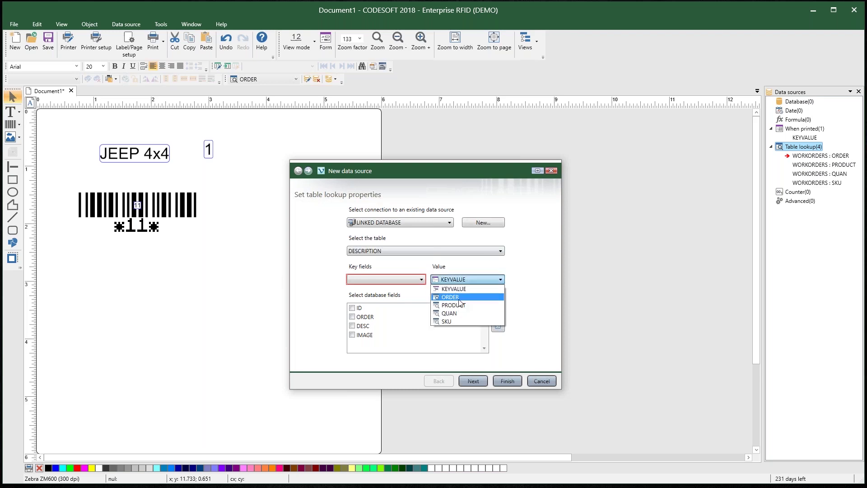
left_click(459, 300)
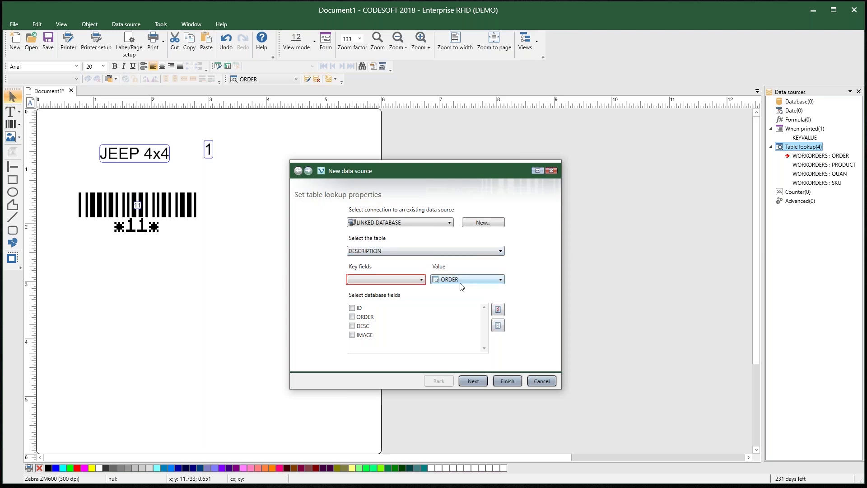
left_click(375, 278)
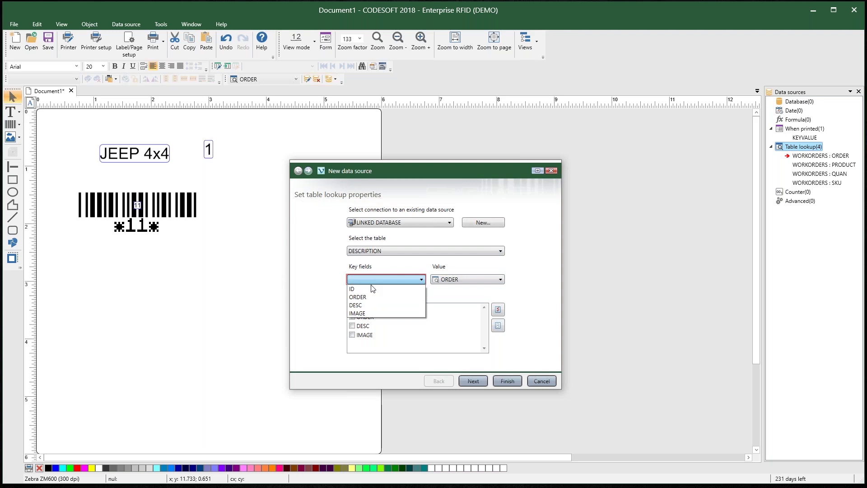
left_click(369, 296)
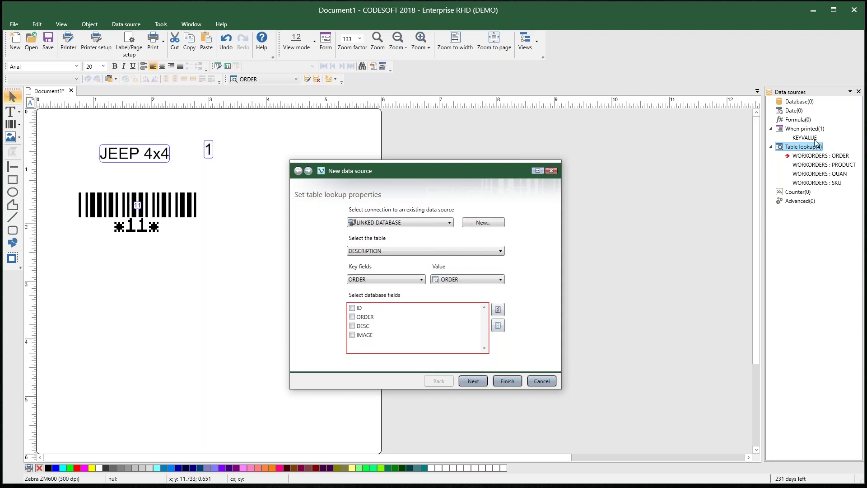
- Include the DESC and IMAGE fields in the DESCRIPTION lookup and finish the wizard
left_click(354, 326)
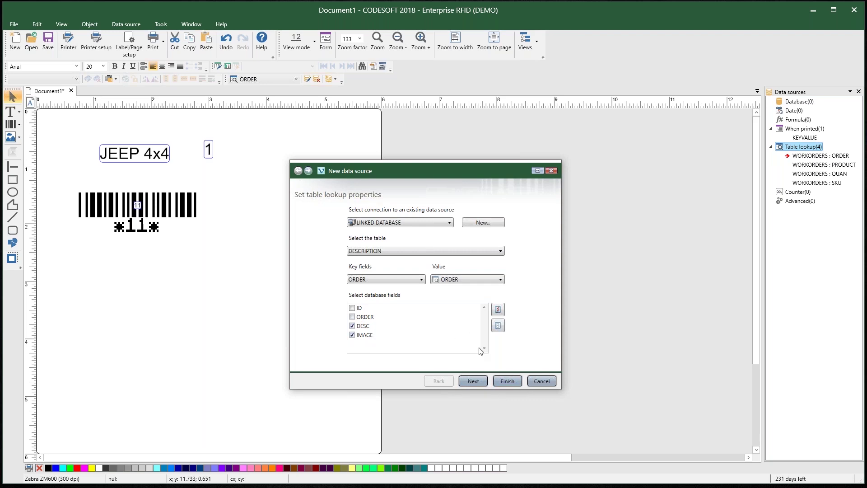
left_click(515, 384)
left_click(515, 384)
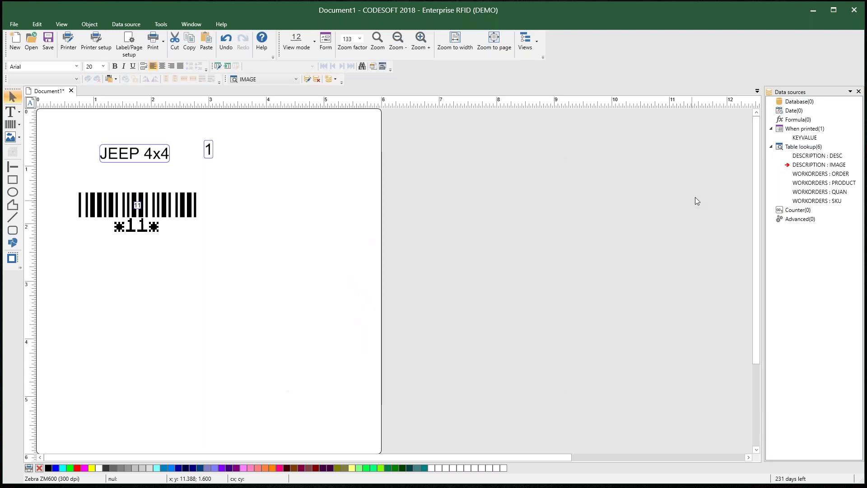
left_click(812, 167)
left_click(813, 156)
left_click(815, 166)
left_click(838, 156)
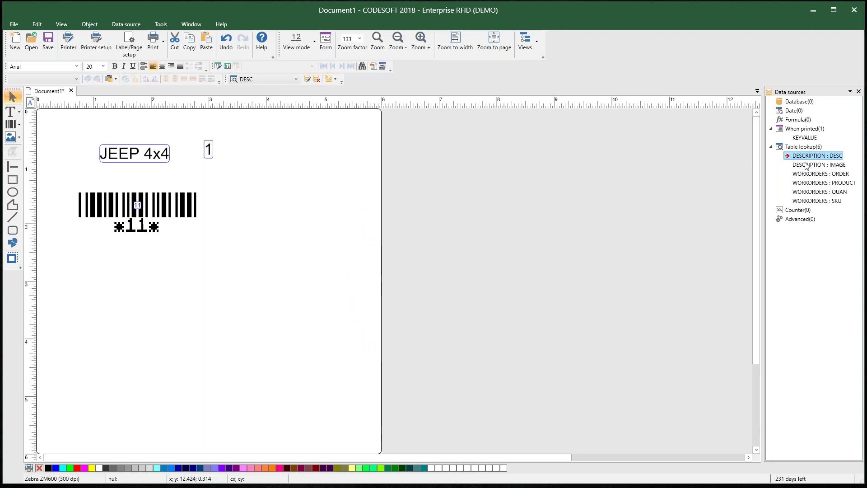
- Place the DESCRIPTION IMAGE variable as an image object beside the barcode, and move it fully inside the label
left_click_drag(810, 168, 283, 185)
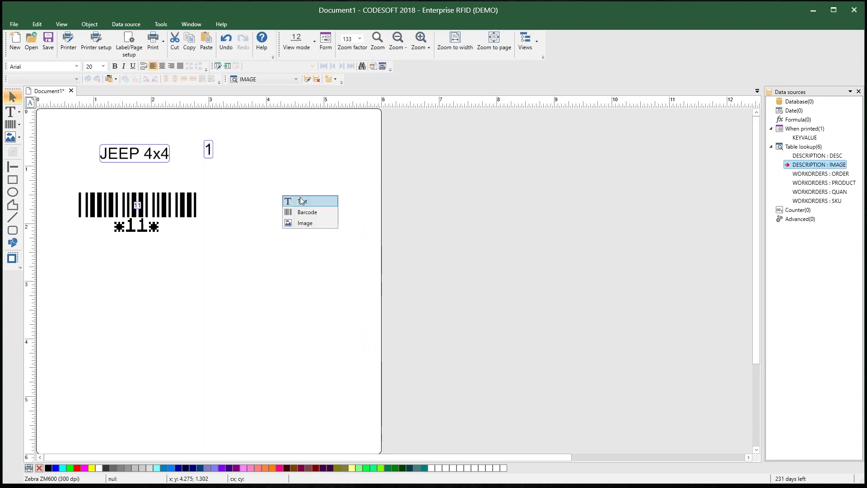
left_click(332, 224)
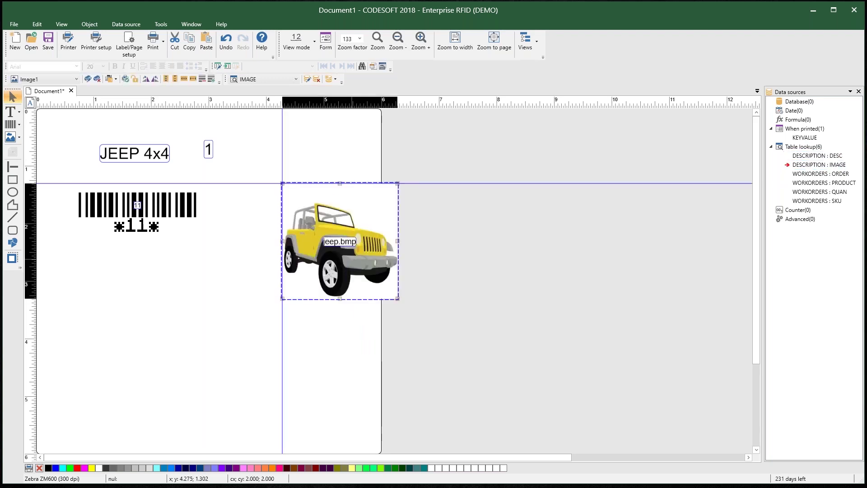
left_click_drag(345, 254, 297, 224)
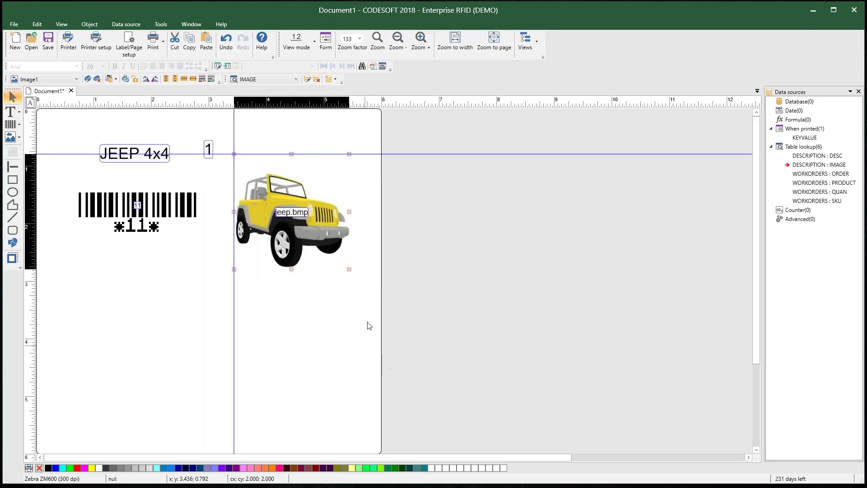
- Place a fixed text object on the label below the barcode
left_click(816, 156)
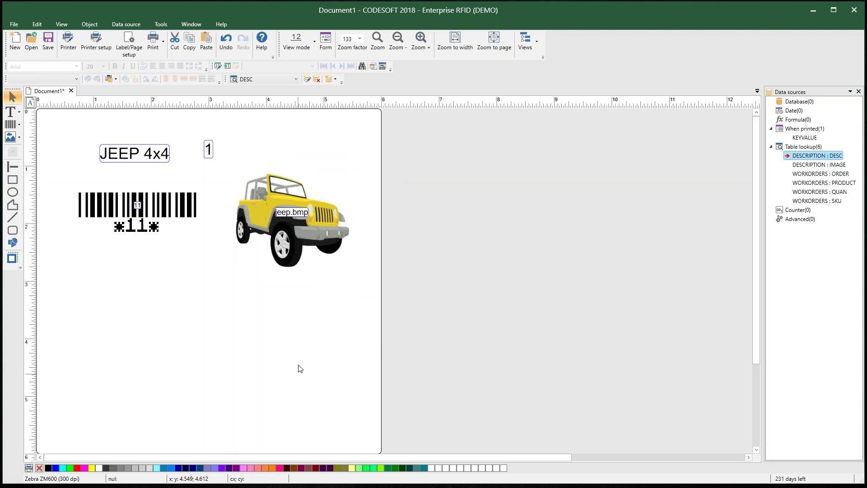
left_click(20, 111)
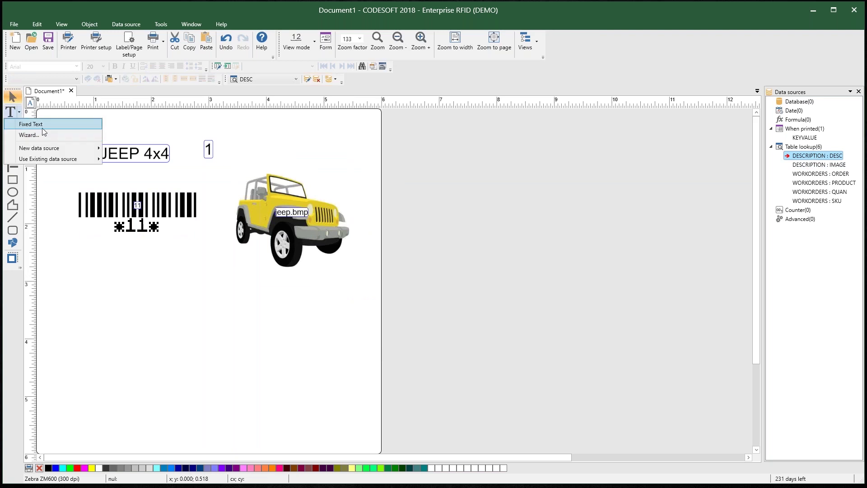
left_click(31, 124)
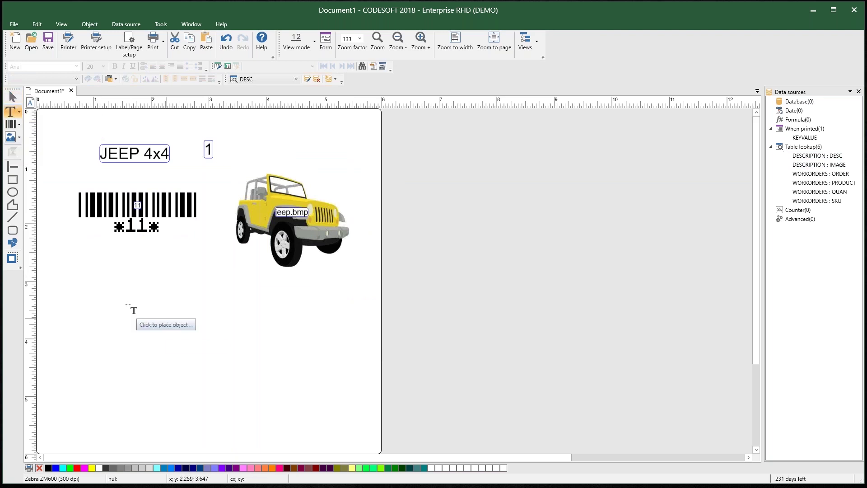
left_click(130, 331)
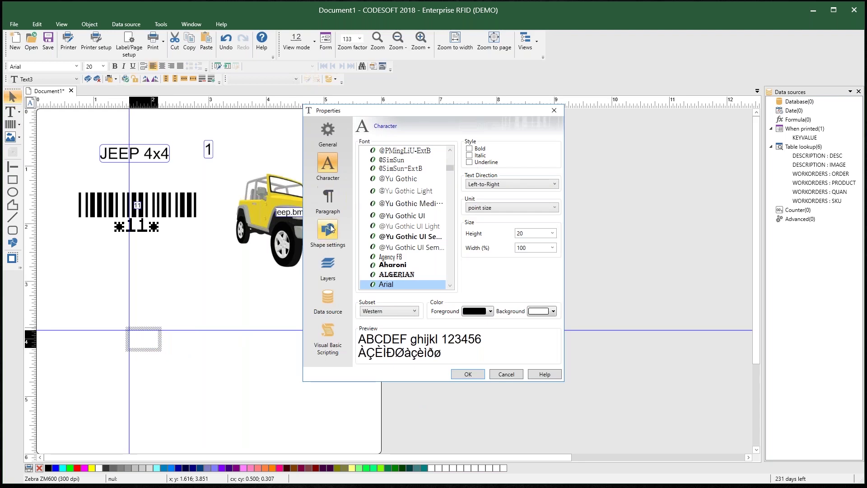
- Turn on wordwrap for the new text object and set its line spacing to 100%
left_click(327, 204)
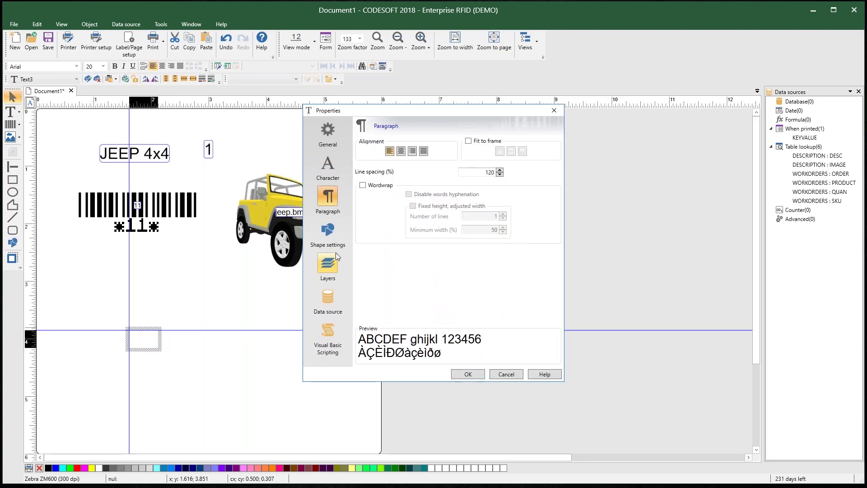
left_click(364, 187)
double_click(480, 171)
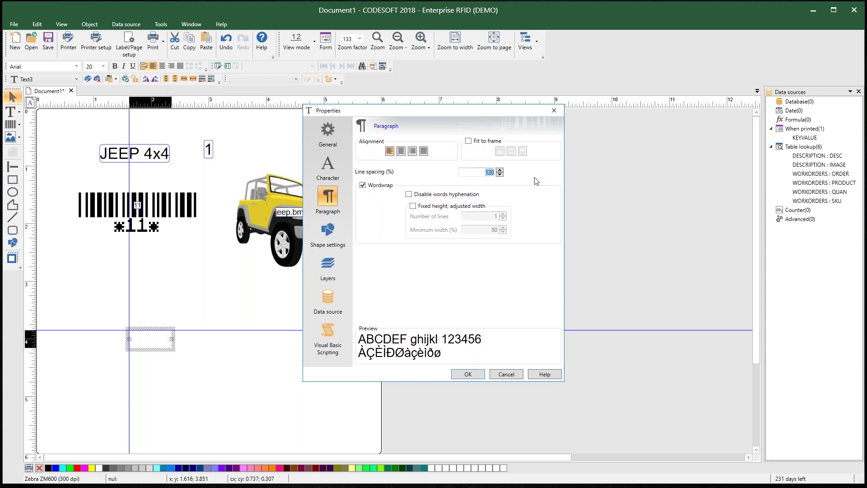
type("100")
left_click(468, 373)
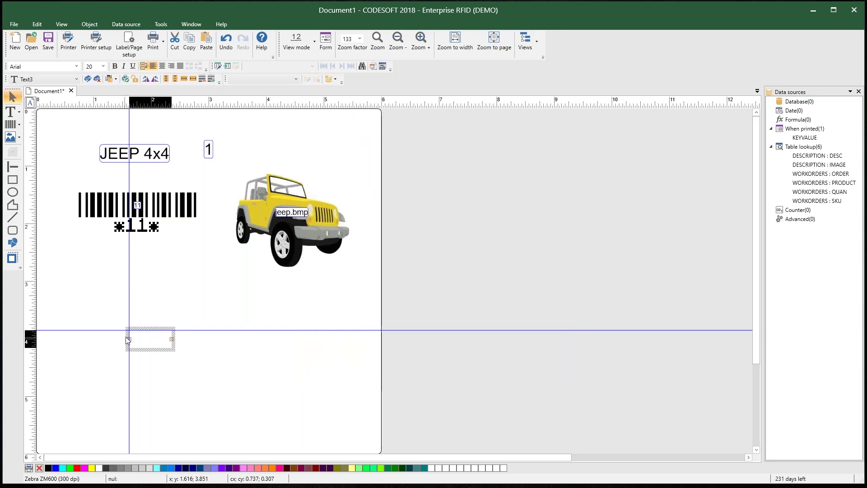
- Stretch the empty text frame across the label to a width of about 5.7 and link it to the DESCRIPTION DESC lookup variable
left_click_drag(129, 339, 43, 339)
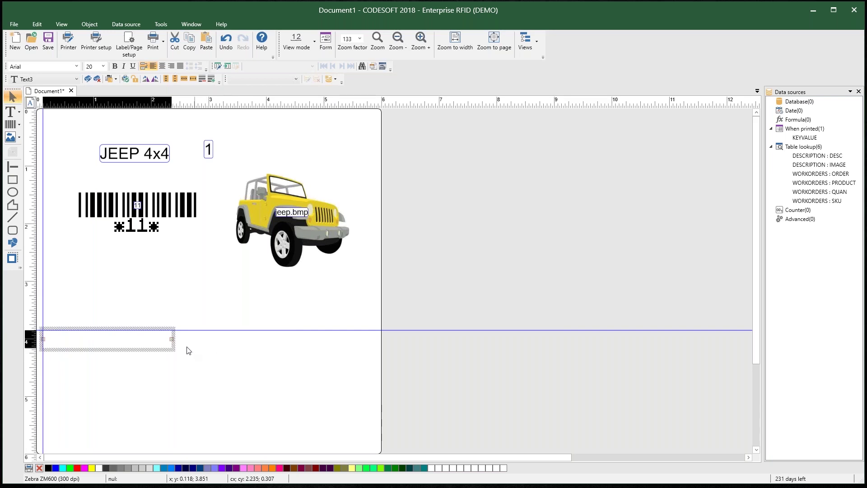
left_click_drag(172, 338, 373, 330)
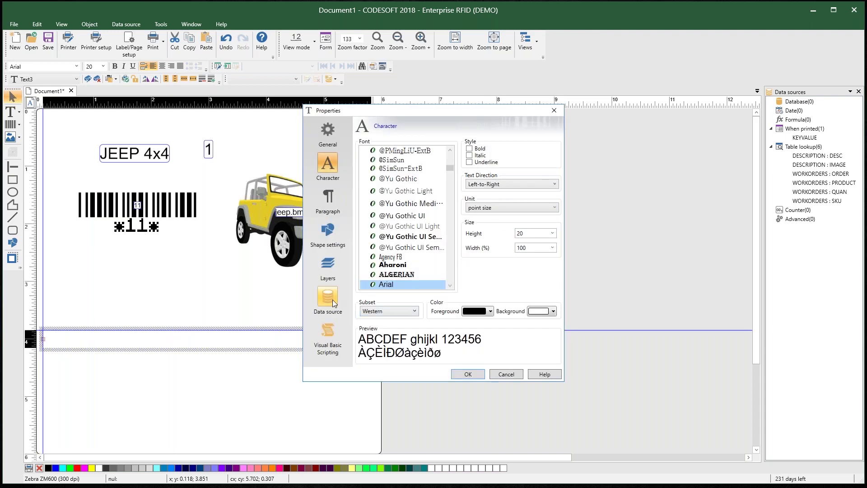
left_click(334, 300)
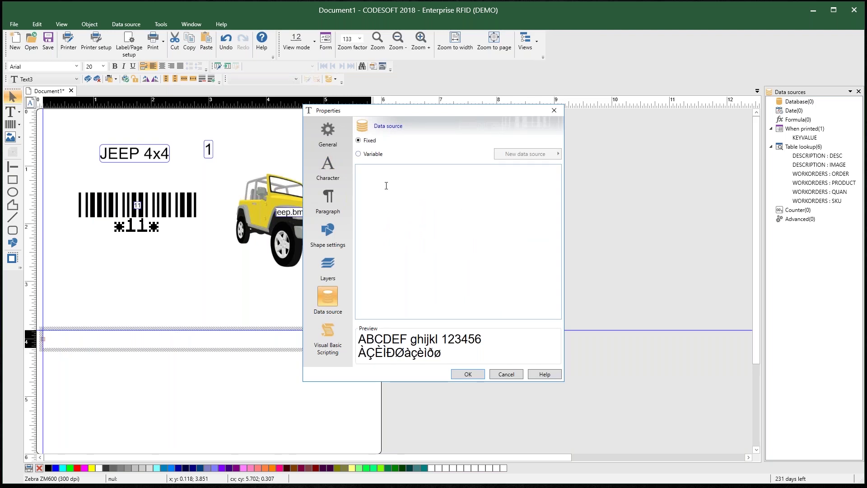
left_click(379, 155)
left_click(360, 206)
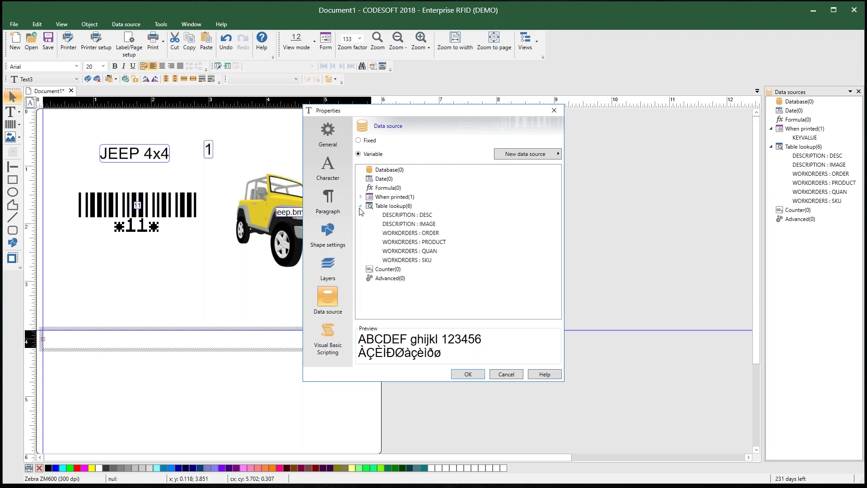
left_click(406, 215)
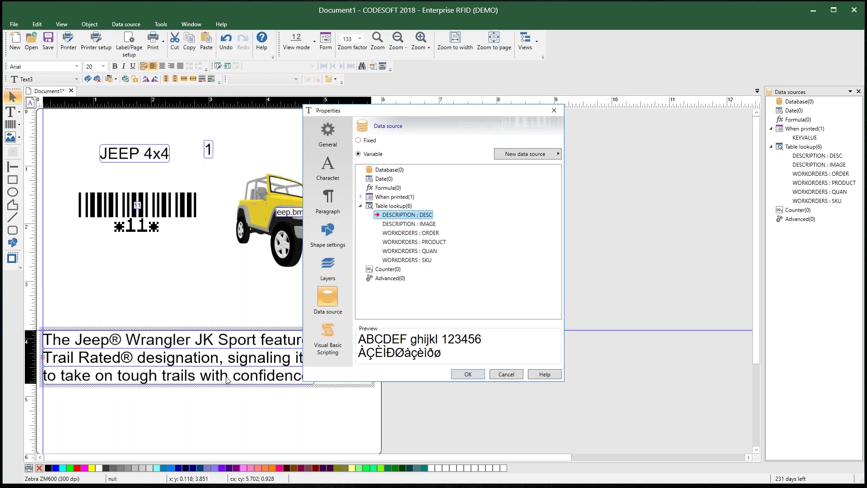
left_click(477, 375)
double_click(228, 375)
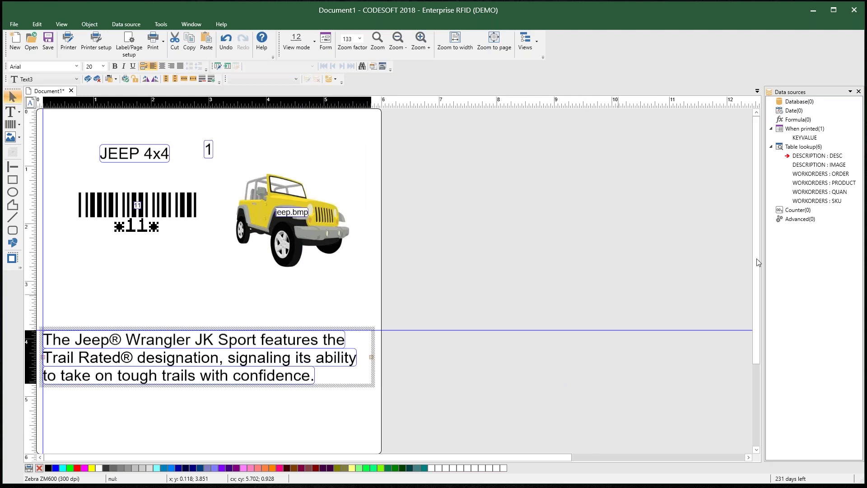
- Open the data entry form, reduce its height and arrange it side by side with the label view
left_click(326, 40)
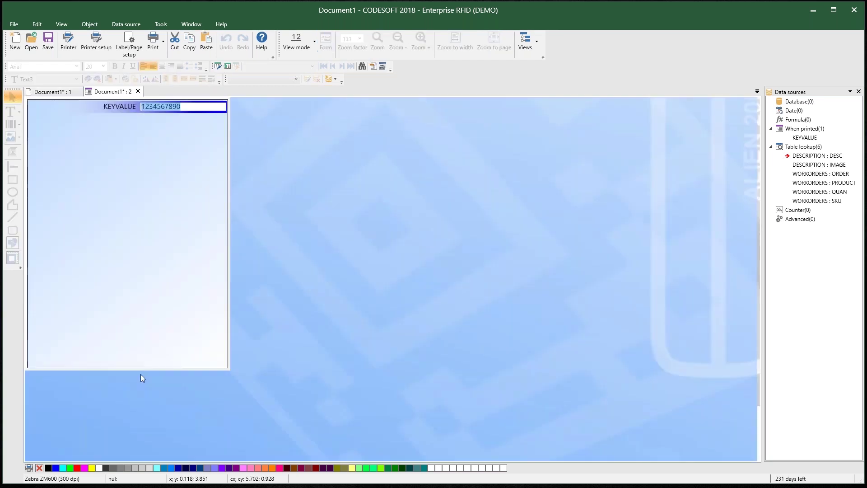
left_click_drag(138, 370, 130, 226)
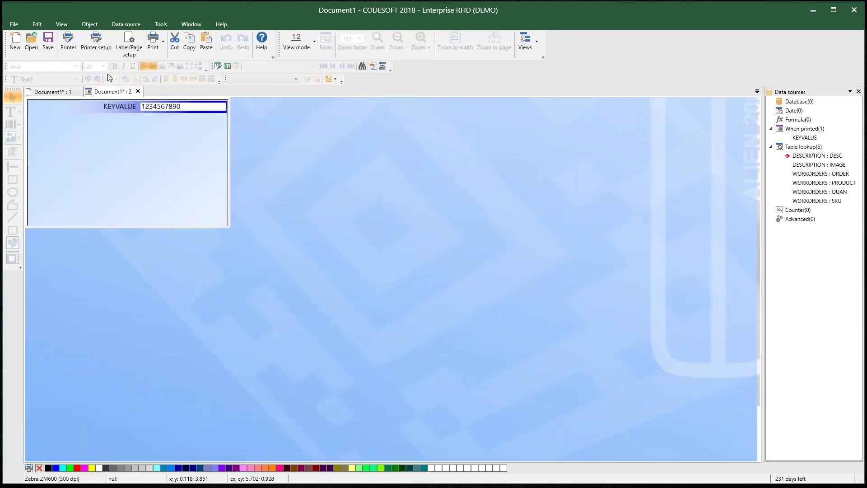
right_click(115, 93)
left_click(157, 188)
left_click_drag(502, 171, 542, 171)
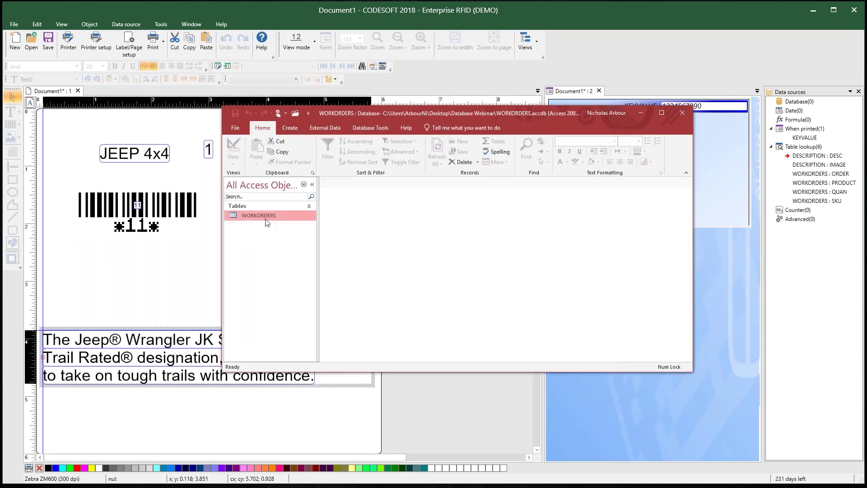
- Switch to the Access database and examine the order numbers in the WORKORDERS table
left_click(405, 210)
left_click(406, 246)
left_click(405, 264)
left_click(406, 282)
key("Down")
key("Down")
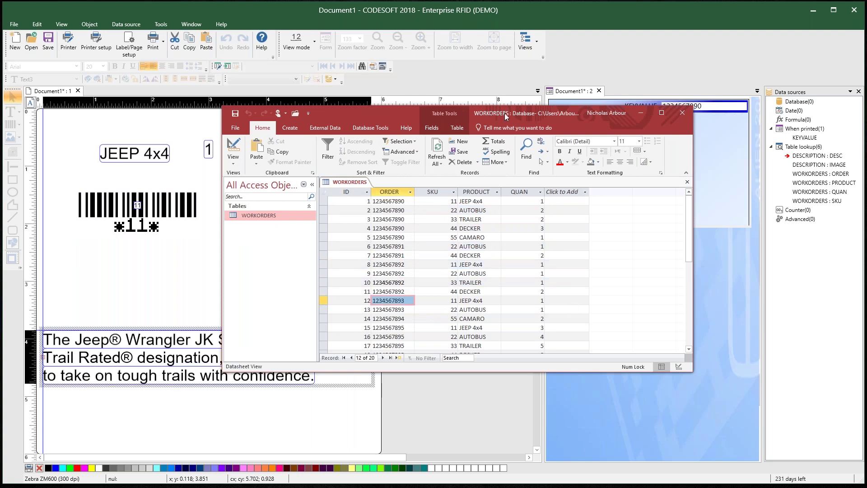
left_click_drag(398, 115, 0, 90)
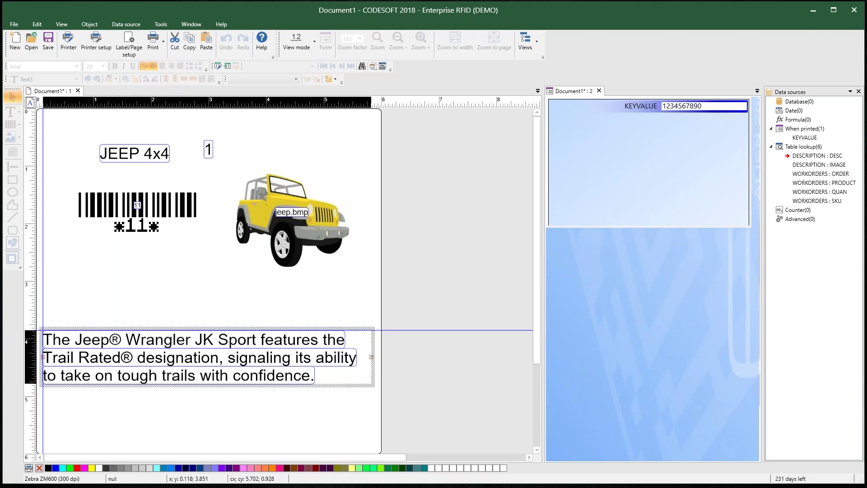
- Switch back to CODESOFT and test the lookups by trying KEYVALUE order numbers with last digits 1 through 6, finishing on 5
key("BackSpace")
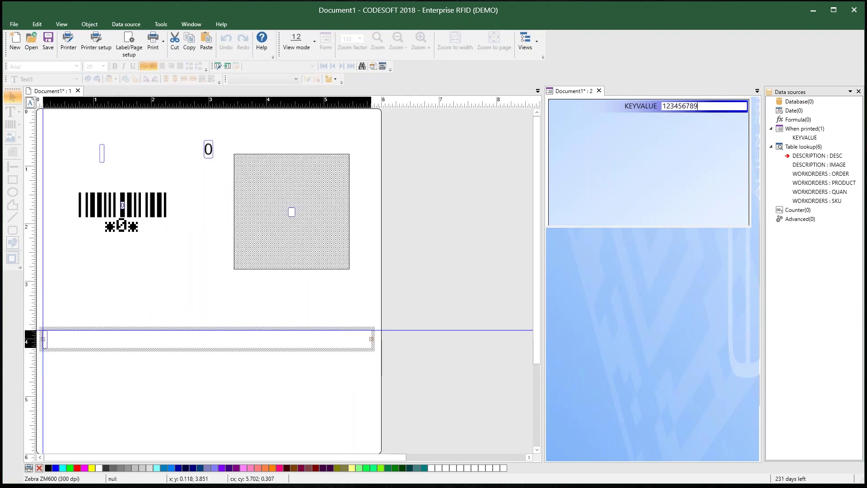
type("1")
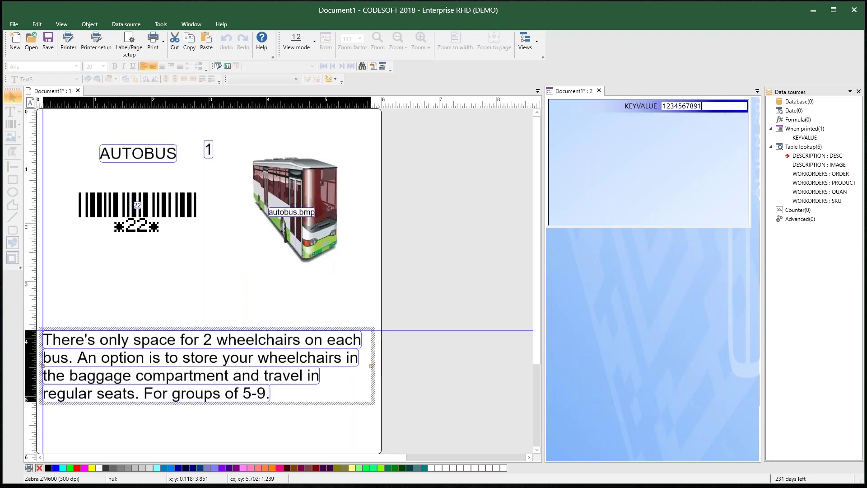
key("BackSpace")
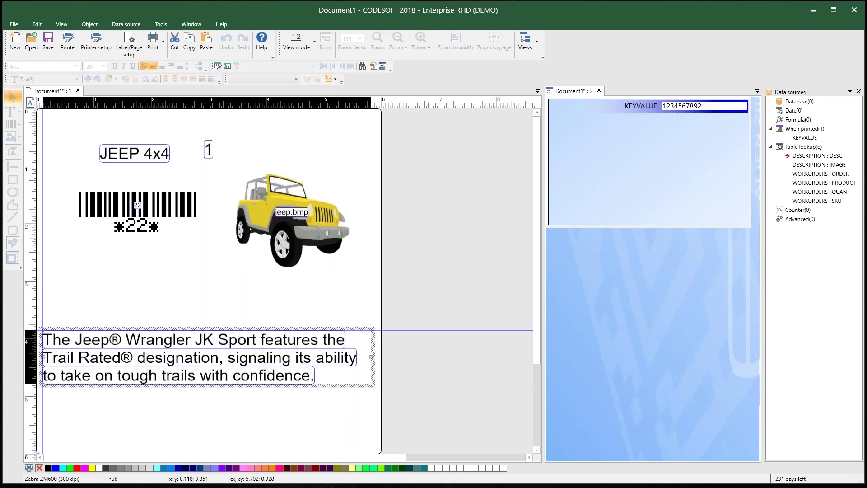
type("3")
key("BackSpace")
type("4")
key("BackSpace")
type("5")
key("BackSpace")
type("6789")
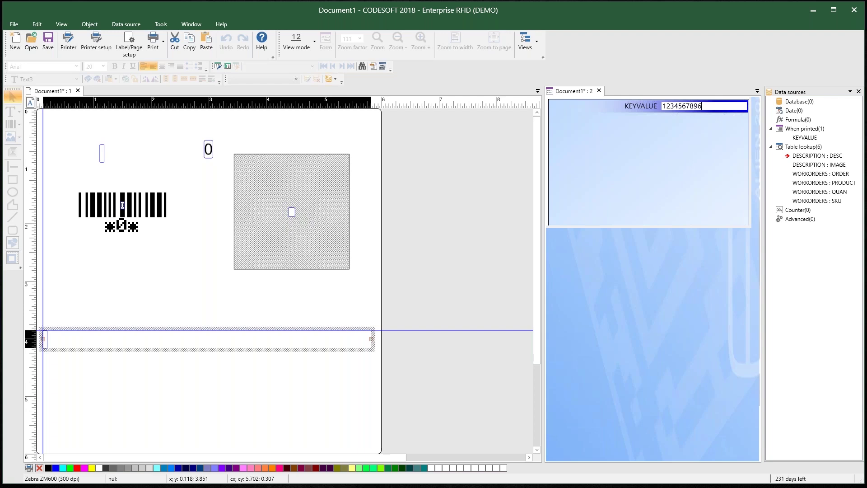
type("5")
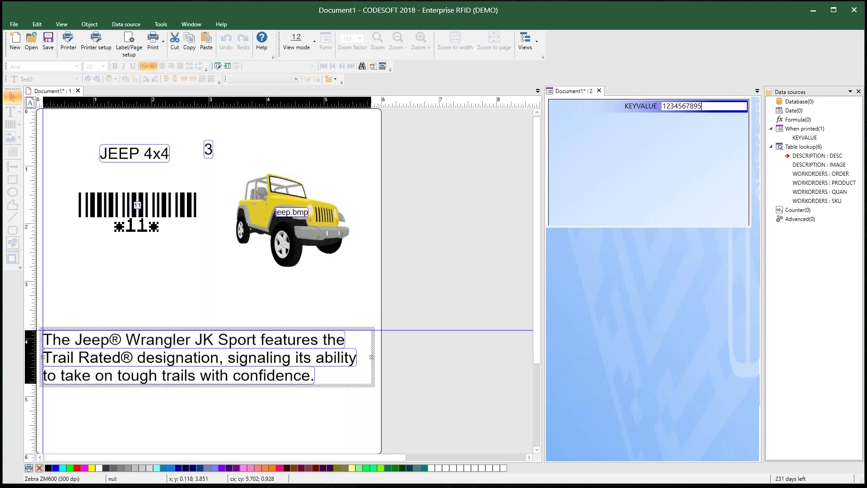
- Change the last digit of KEYVALUE to 4 and check the full description text on the label
key("BackSpace")
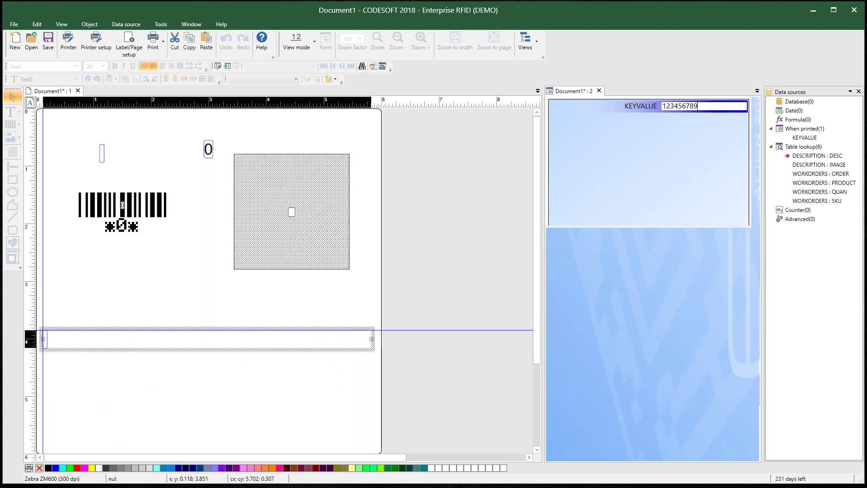
type("4")
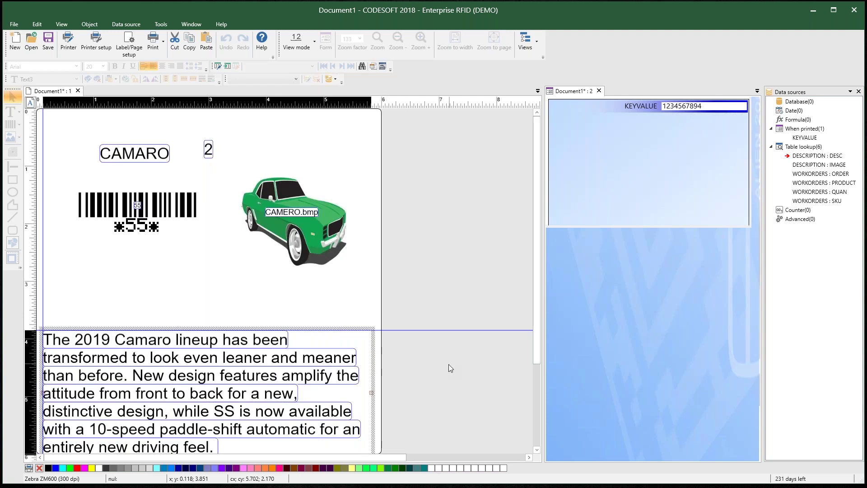
scroll(448, 364, "down", 2)
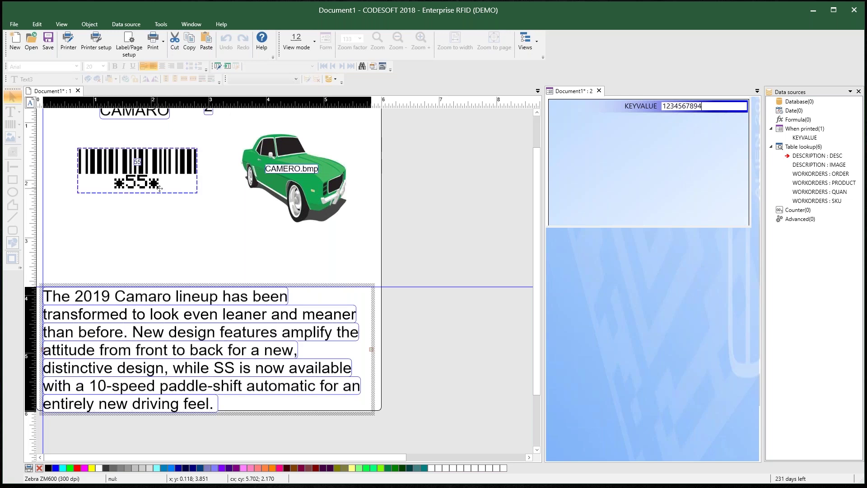
- Delete all the objects from the label
left_click(406, 196)
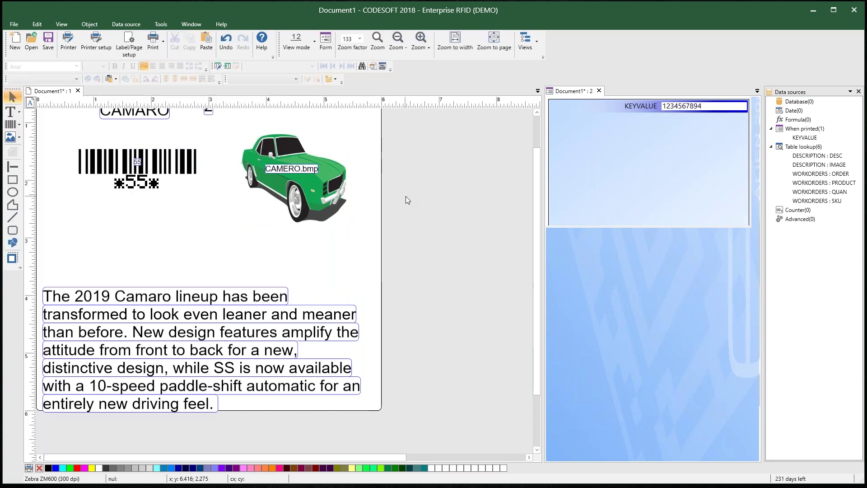
scroll(483, 289, "down", 2)
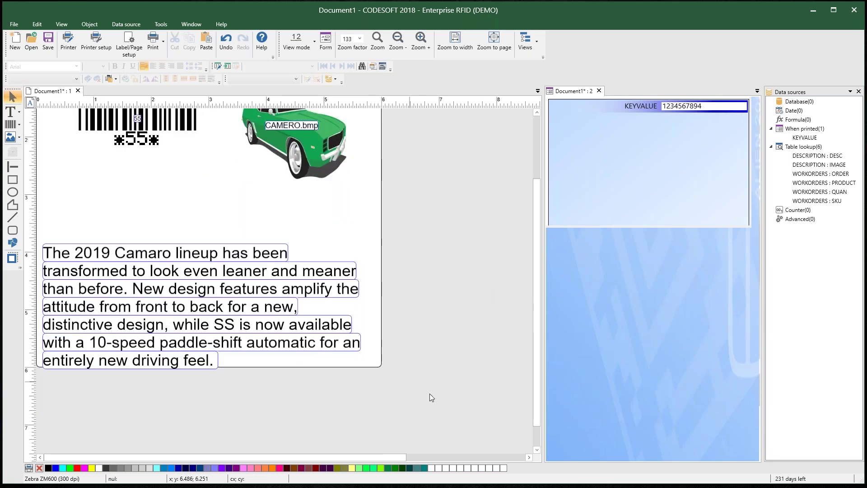
key("ctrl+a")
key("Delete")
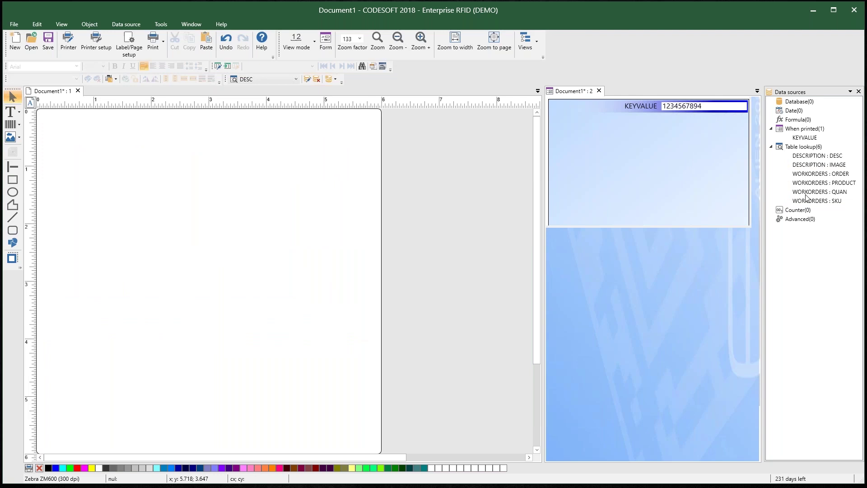
- Edit the WORKORDERS PRODUCT table lookup and remove its key row linking ORDER to KEYVALUE
left_click(816, 183)
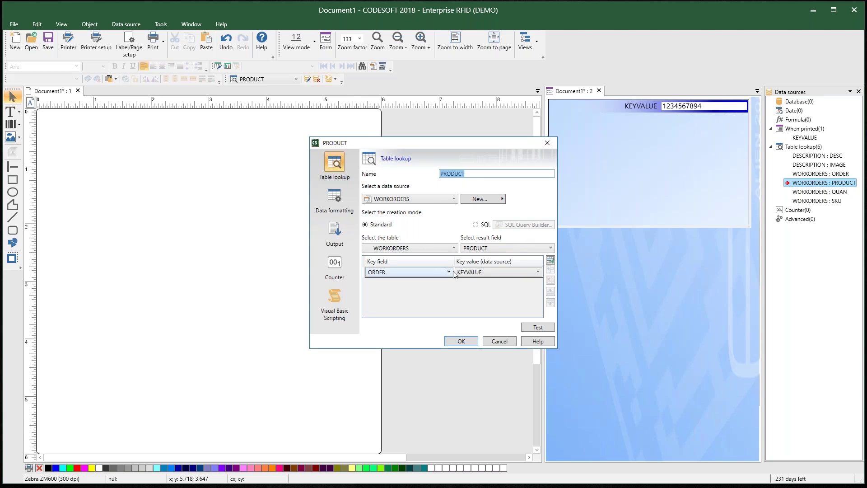
left_click(477, 272)
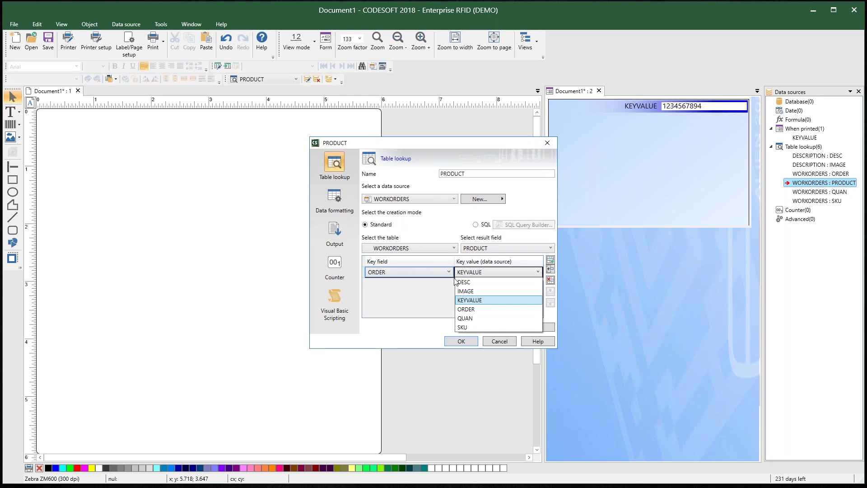
left_click(419, 334)
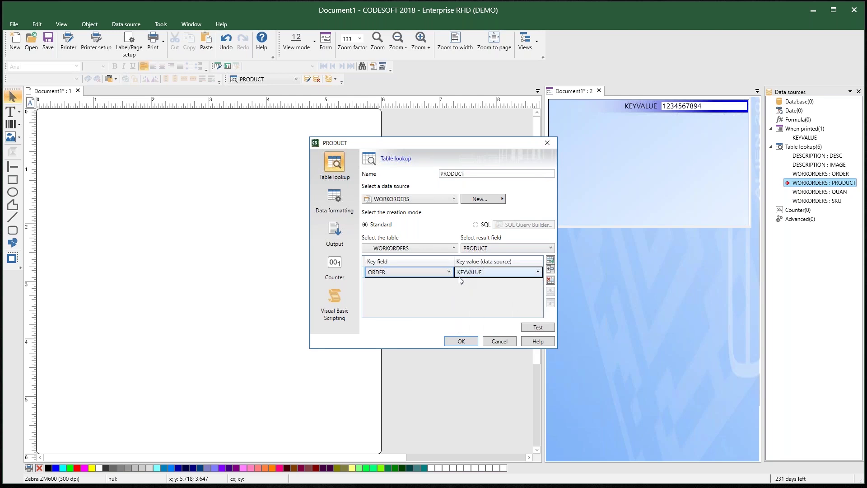
left_click(553, 283)
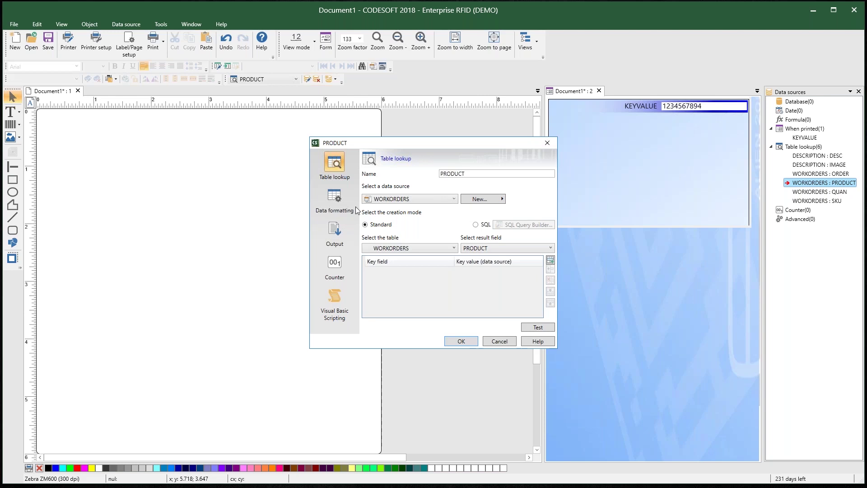
- Set the PRODUCT lookup's record separator string to ^ in its data formatting settings
left_click(334, 231)
left_click(382, 174)
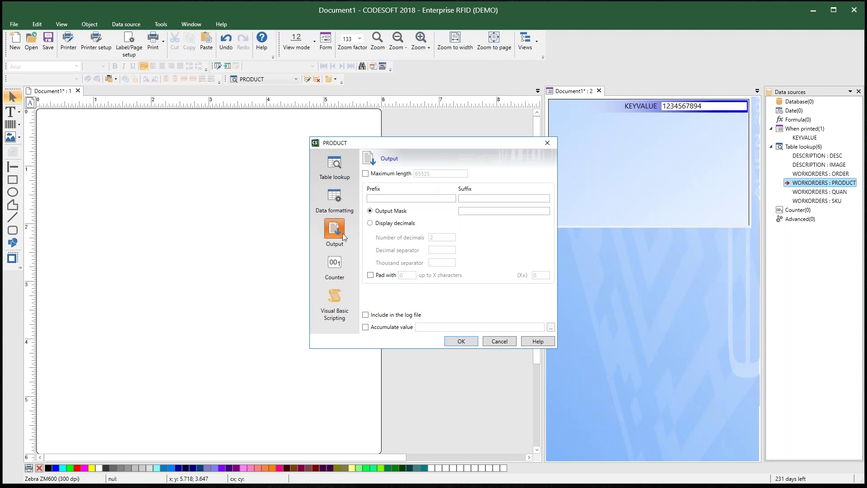
left_click(336, 198)
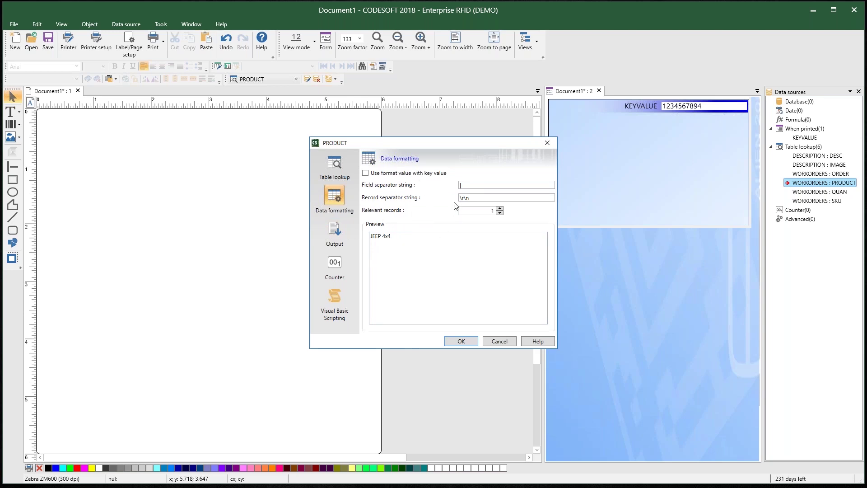
left_click_drag(471, 198, 386, 204)
type("^")
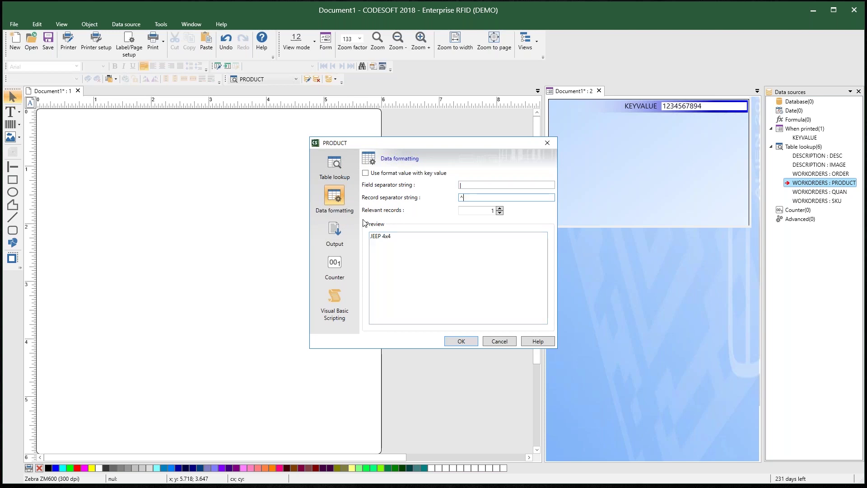
- Set the PRODUCT lookup's relevant records to 0, look through the data preview and accept the lookup settings
double_click(472, 199)
double_click(487, 210)
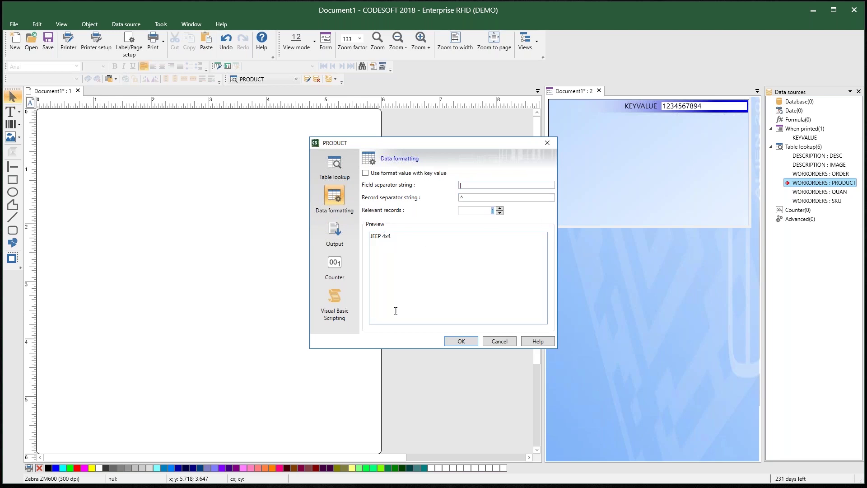
left_click(500, 213)
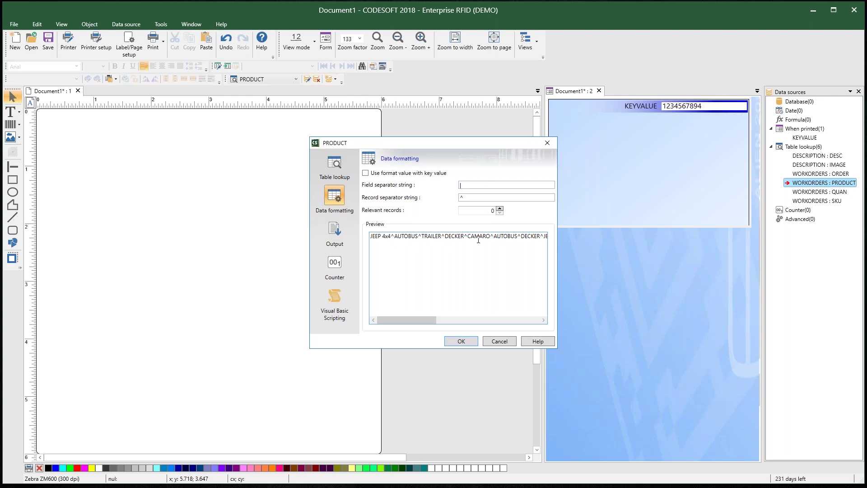
left_click_drag(425, 320, 386, 305)
left_click(458, 346)
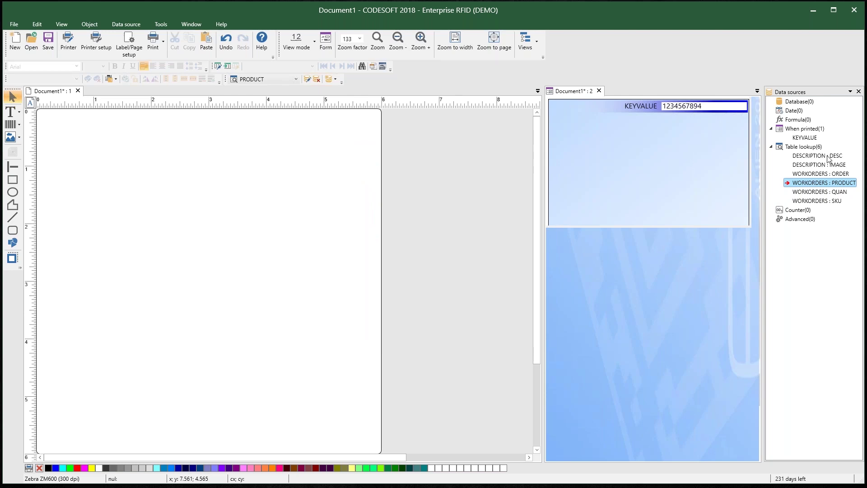
- Add a when-printed variable named VARIABLE PICKLIST
left_click(803, 130)
right_click(798, 129)
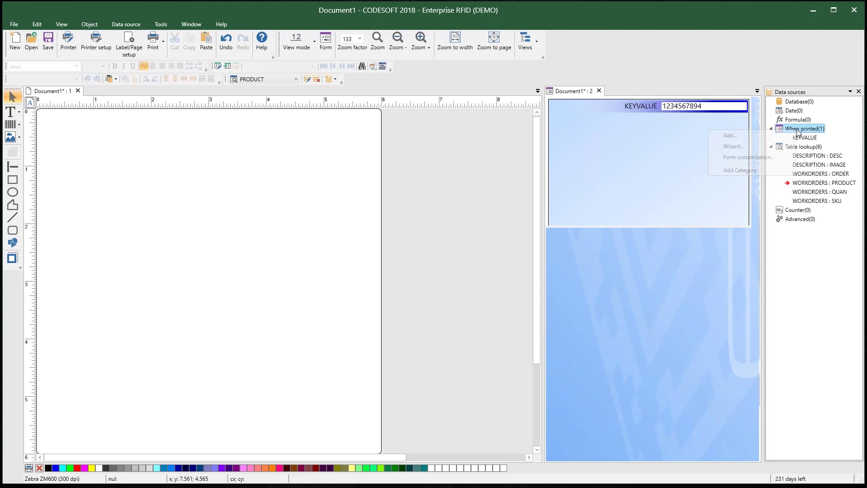
left_click(773, 137)
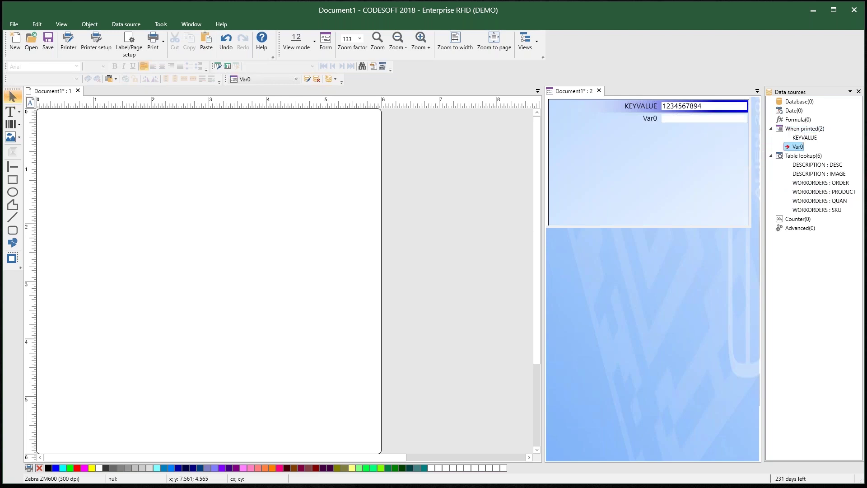
type("VARIAB")
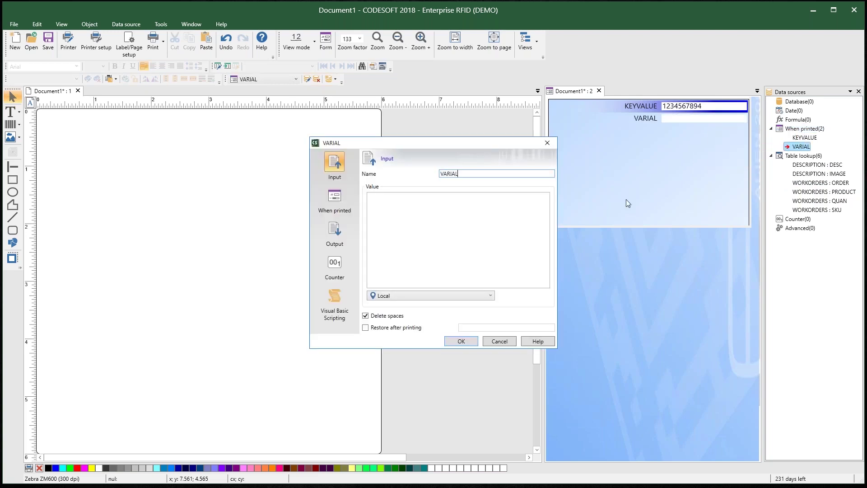
type("LE PICKLIST")
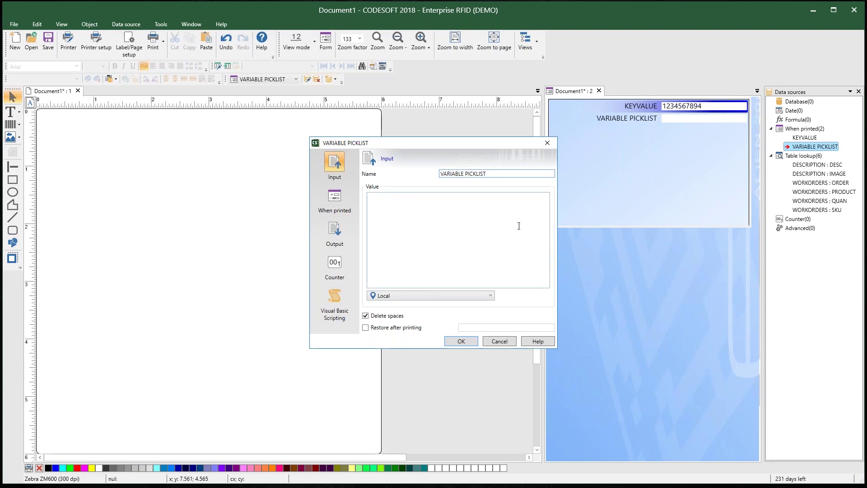
- Give VARIABLE PICKLIST the prompt "Choose Model of Car:" and set its pick list source to <VARIABLE>
left_click(335, 196)
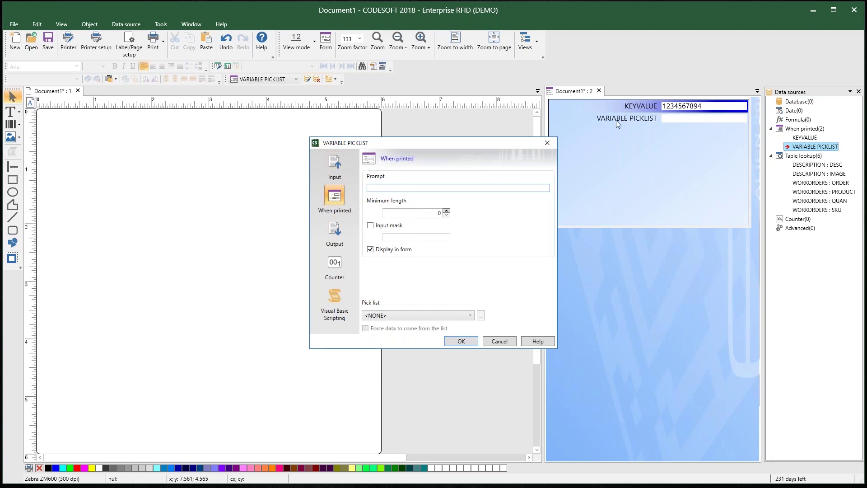
type("Choose Model of Car:")
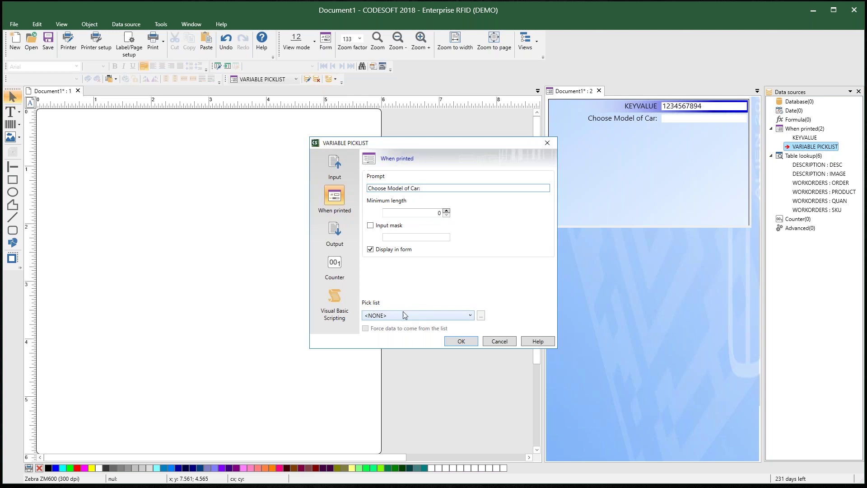
left_click(334, 232)
left_click(342, 199)
left_click(443, 315)
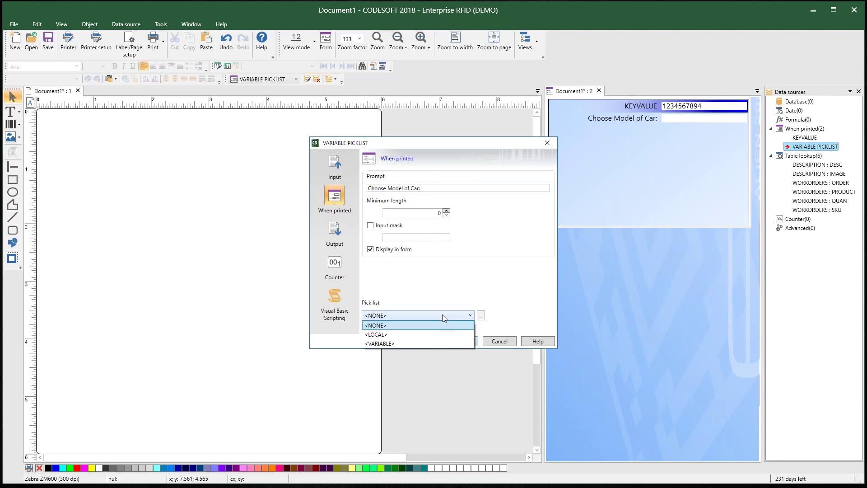
left_click(434, 344)
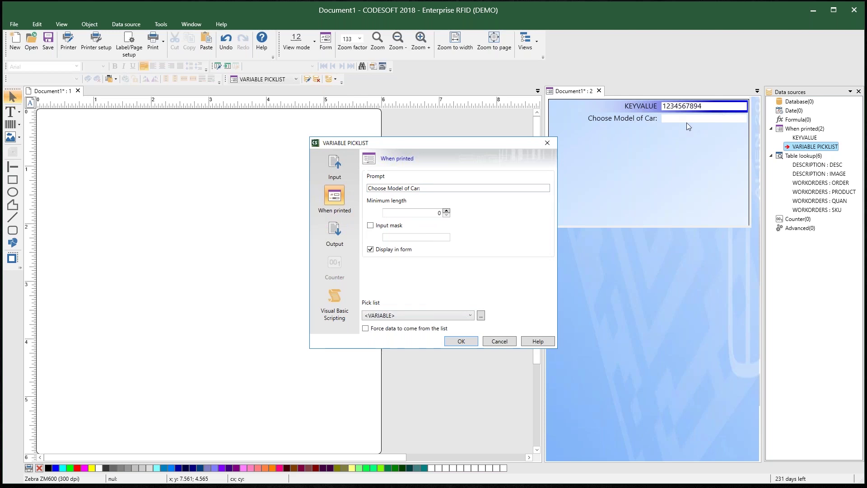
- Compare the form field with and without forced list data, and leave VARIABLE PICKLIST restricted to data from the list
left_click(403, 329)
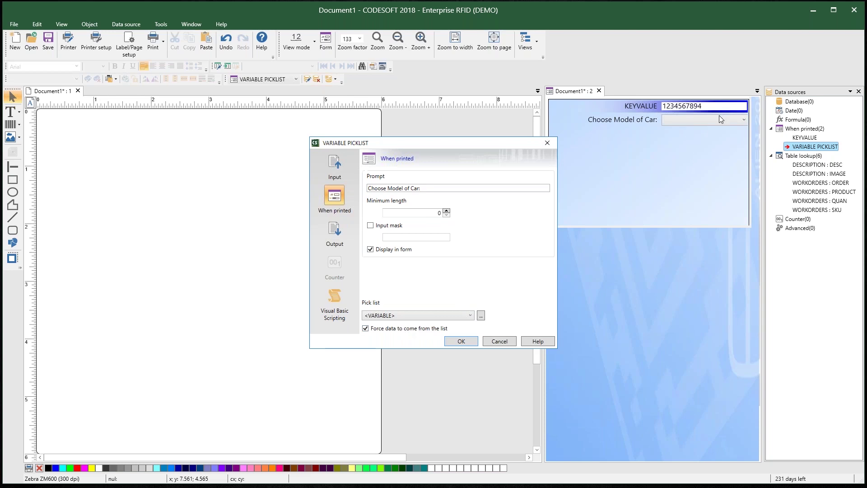
left_click(391, 329)
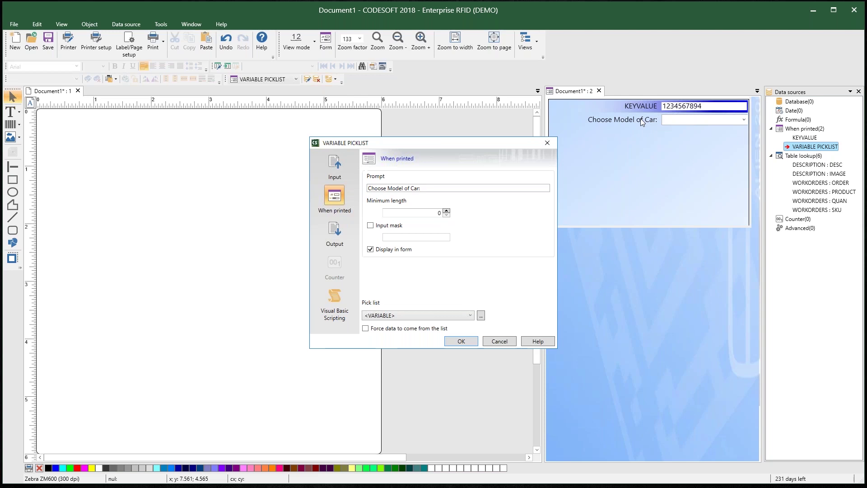
left_click(412, 329)
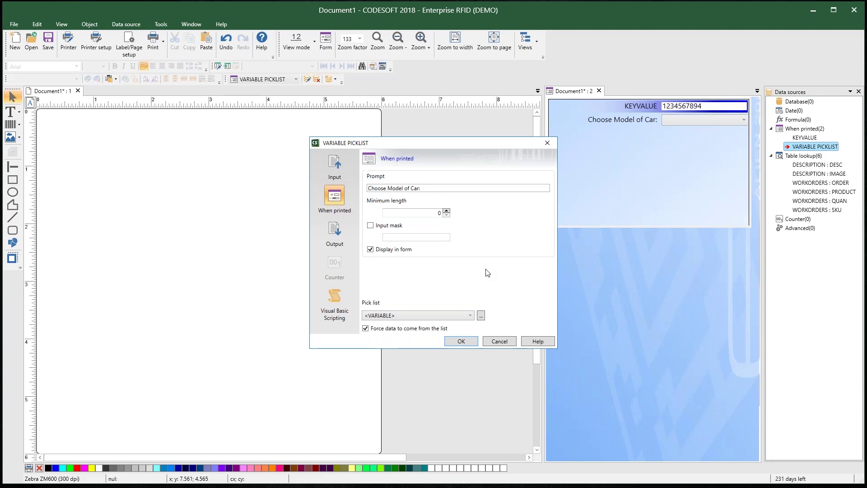
- Choose PRODUCT as the pick list variable with ^ as the item separator, and accept the VARIABLE PICKLIST settings
left_click(481, 315)
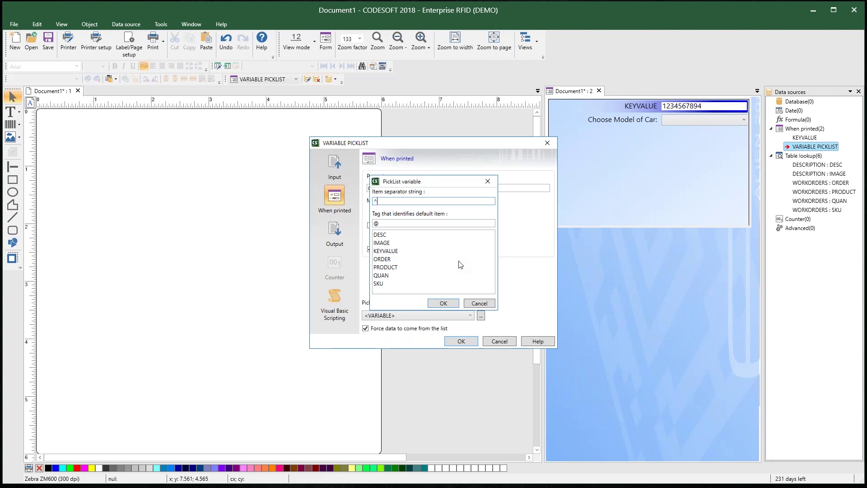
left_click(386, 268)
left_click(443, 303)
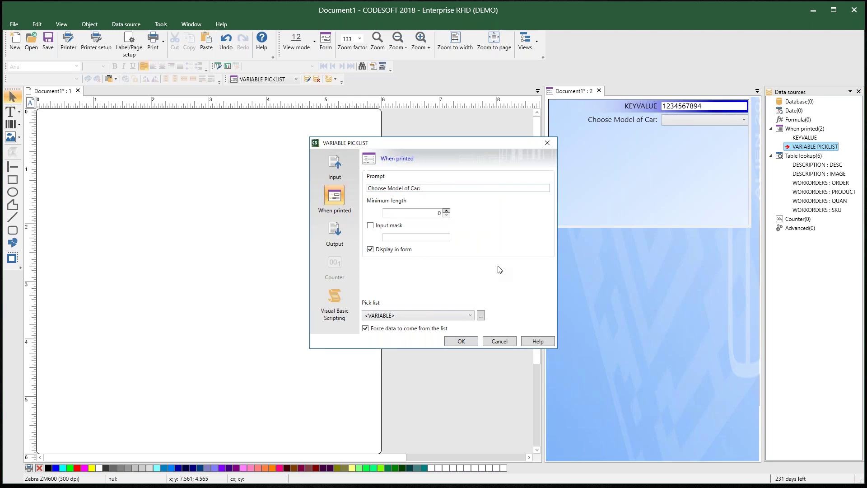
left_click(462, 342)
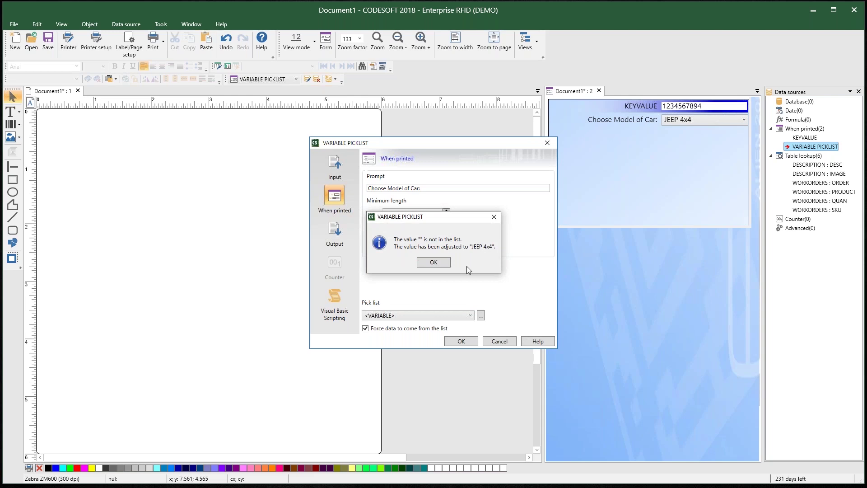
left_click(447, 264)
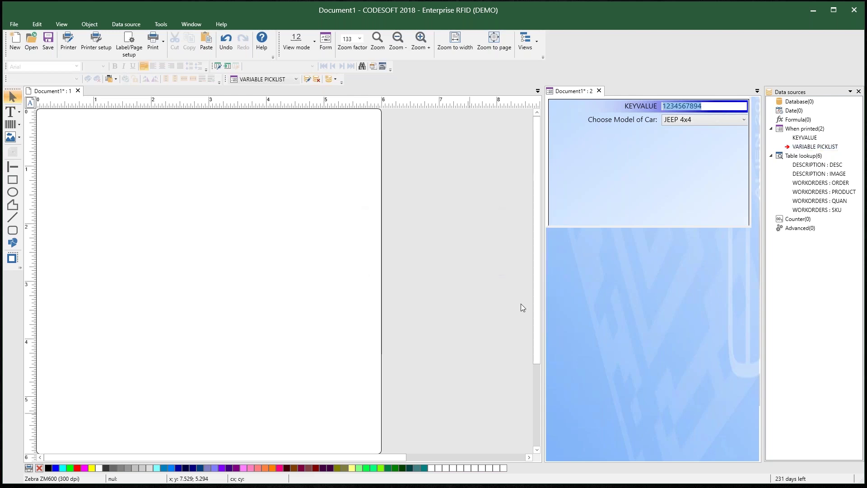
- Examine the product entries offered by the Choose Model of Car list in the form
left_click(731, 121)
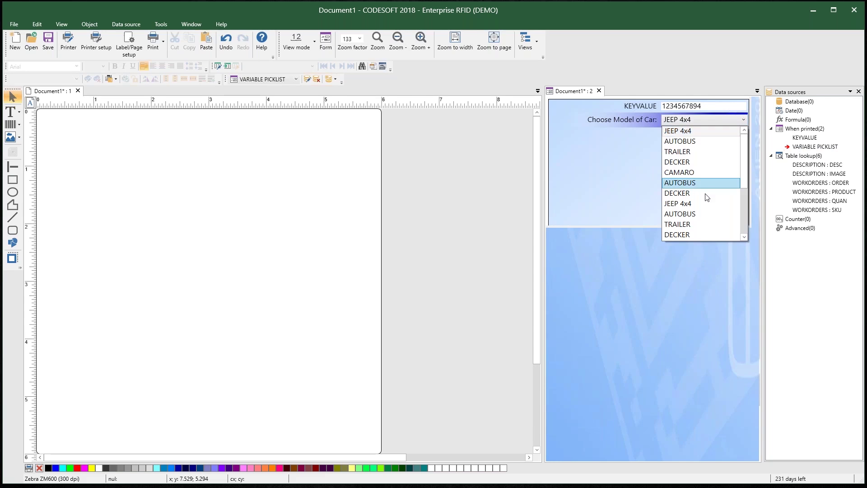
scroll(704, 217, "down", 1)
scroll(697, 202, "up", 1)
left_click(631, 160)
- Place VARIABLE PICKLIST on the label as a text object, about 3.3 in across and 1.5 in down
left_click(797, 139)
left_click(813, 148)
left_click_drag(813, 147, 224, 195)
left_click(242, 211)
- Test the label text by choosing AUTOBUS, TRAILER and DECKER in the Choose Model of Car list, finishing on DECKER
left_click(700, 120)
left_click(690, 136)
left_click(694, 119)
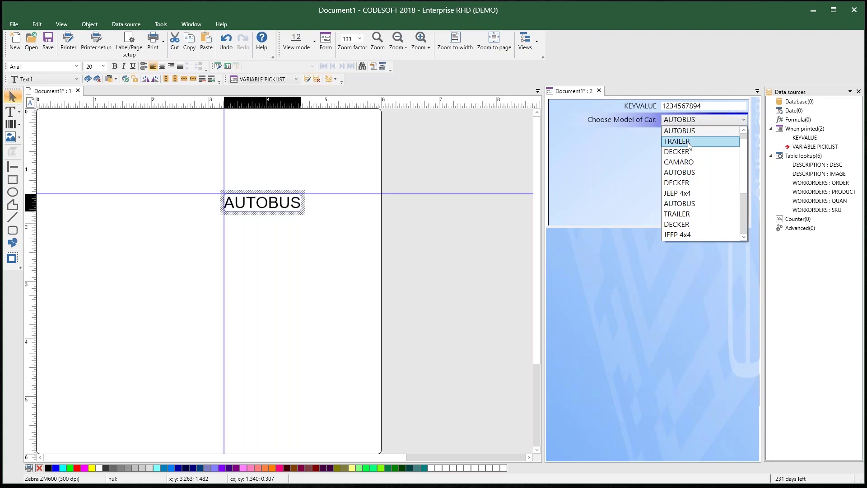
left_click(689, 141)
left_click(695, 122)
left_click(689, 140)
left_click(698, 123)
left_click(701, 119)
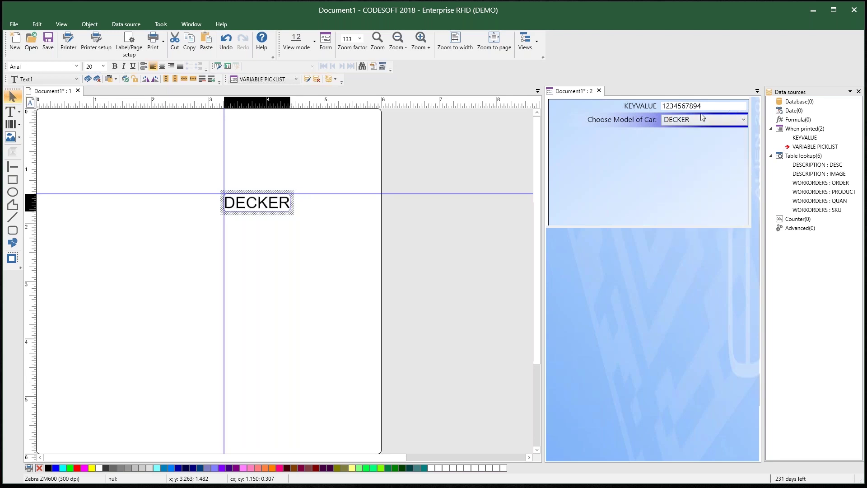
left_click(699, 119)
left_click(688, 179)
left_click(370, 257)
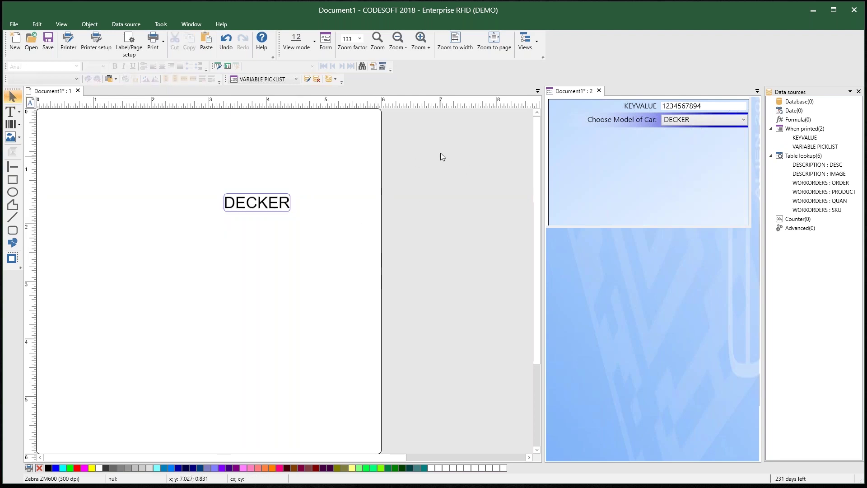
- Delete the VARIABLE PICKLIST text object from the label
left_click(280, 204)
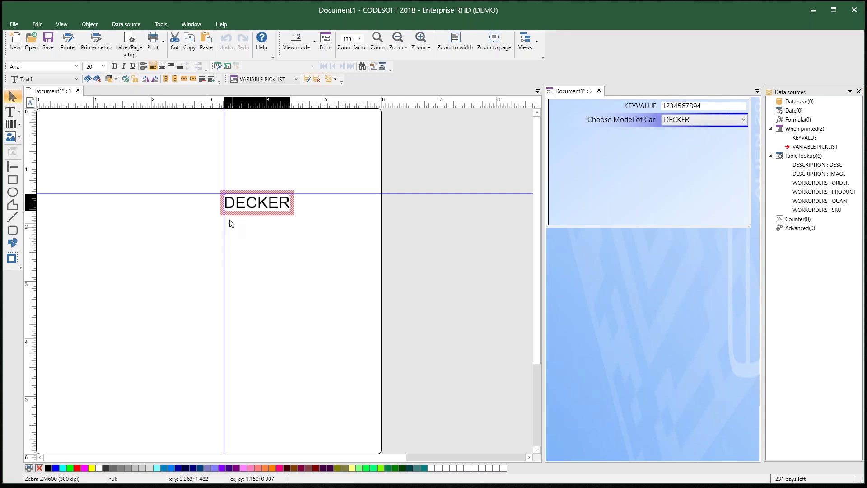
left_click(293, 202)
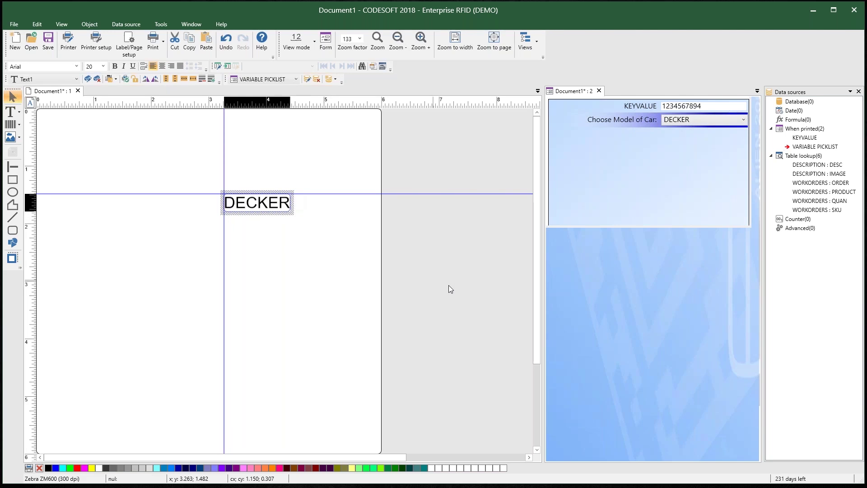
key("Delete")
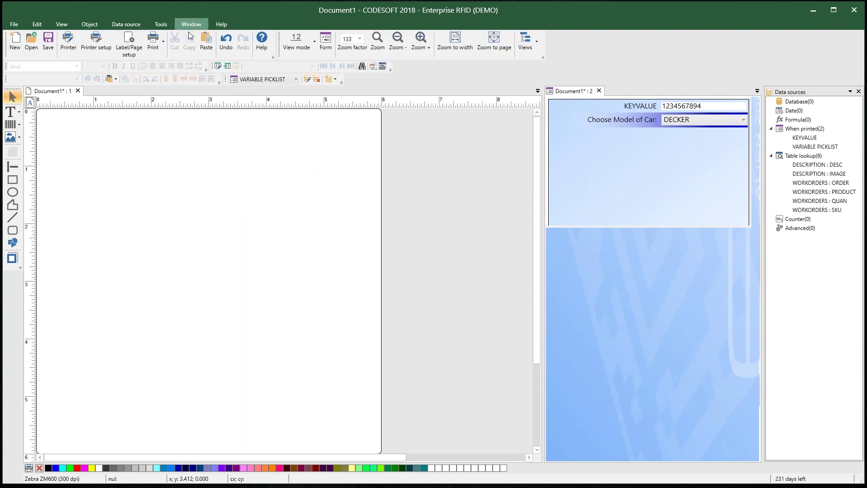
- View the user data sources in the ODBC Administrator, and close it without changes
left_click(161, 24)
left_click(224, 91)
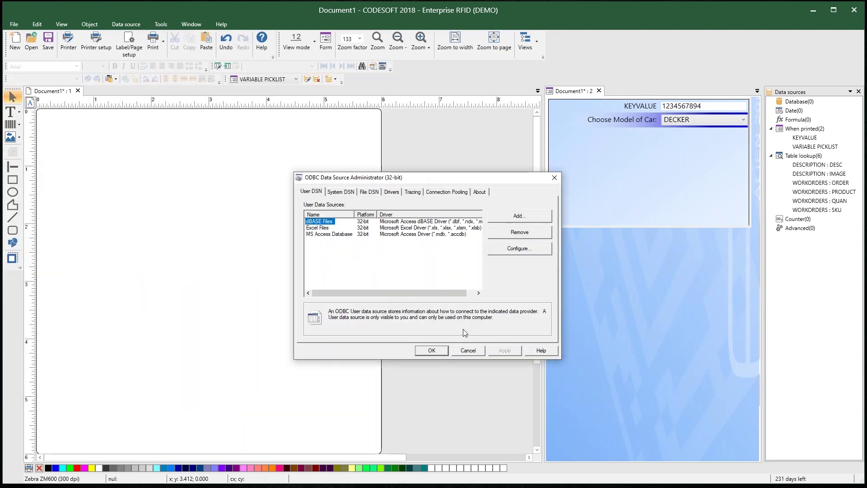
left_click(468, 350)
- View the LINKED DATABASE connection's provider and data source details in the OLE DB Administrator, and close it without changes
left_click(163, 24)
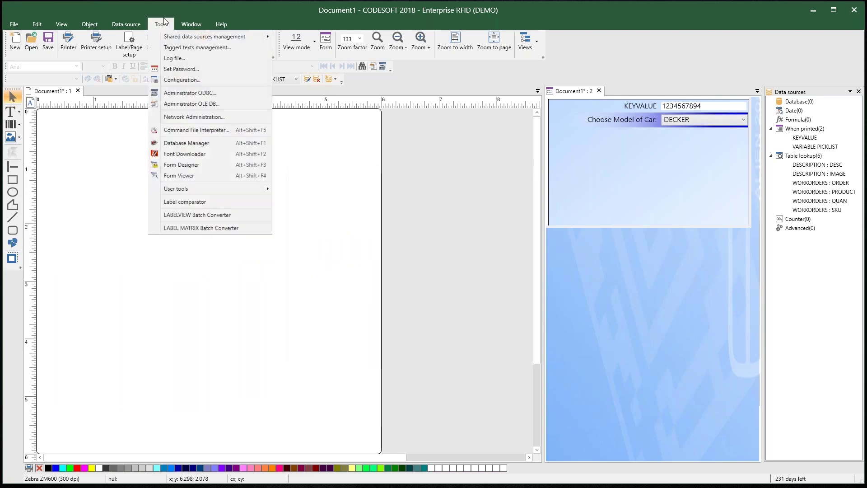
left_click(187, 107)
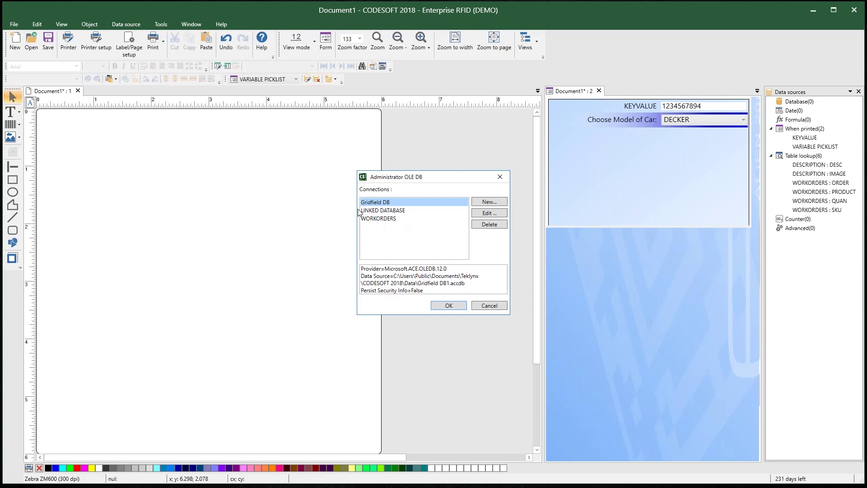
left_click(382, 210)
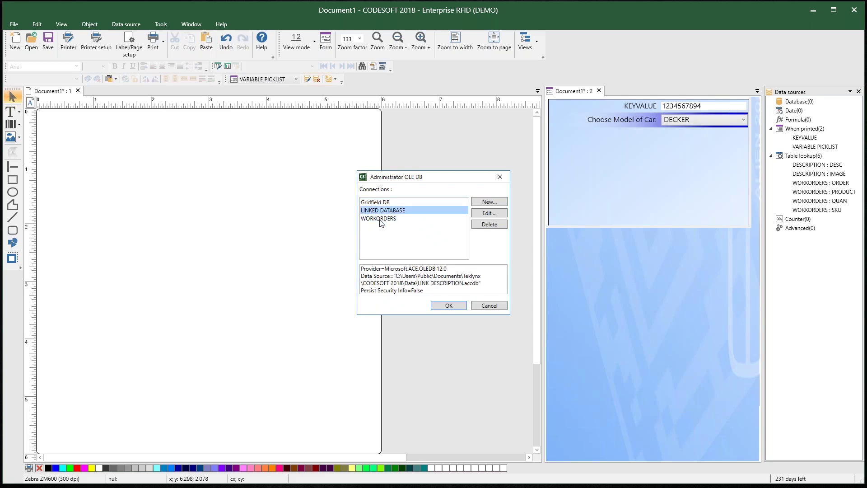
left_click_drag(368, 272, 431, 302)
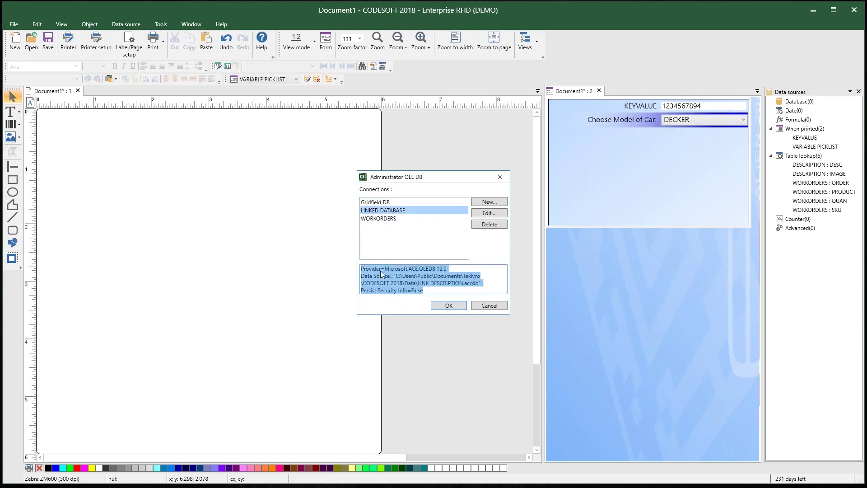
left_click(499, 309)
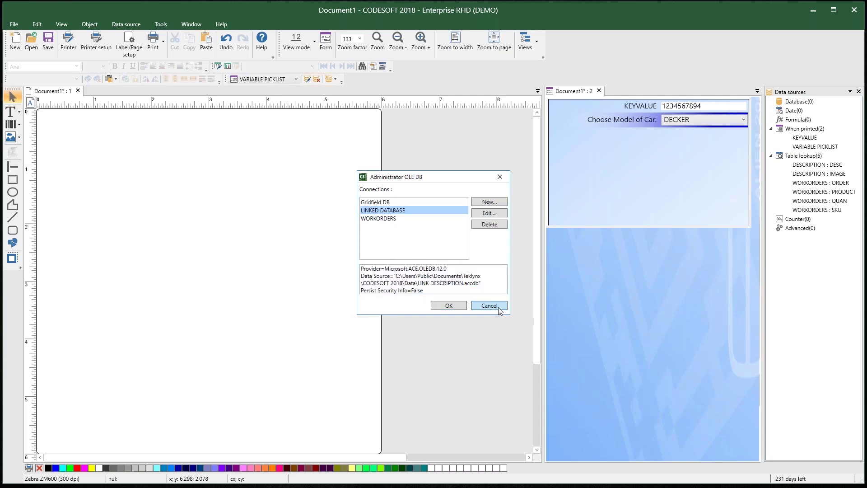
- Try to access the system data sources in the ODBC Administrator, and close it
left_click(161, 24)
left_click(194, 94)
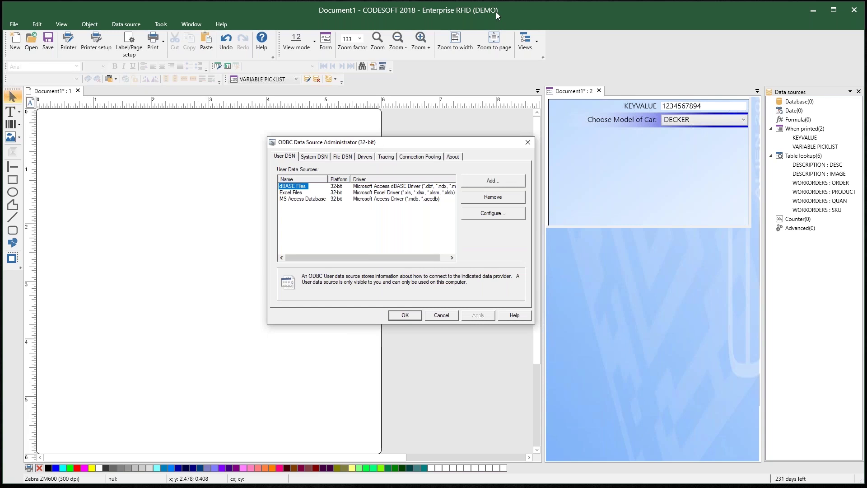
left_click(320, 157)
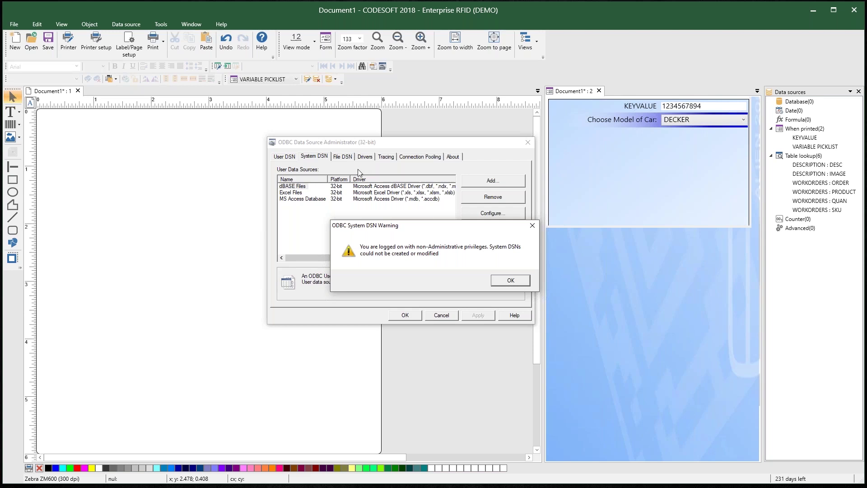
left_click(529, 281)
left_click(406, 315)
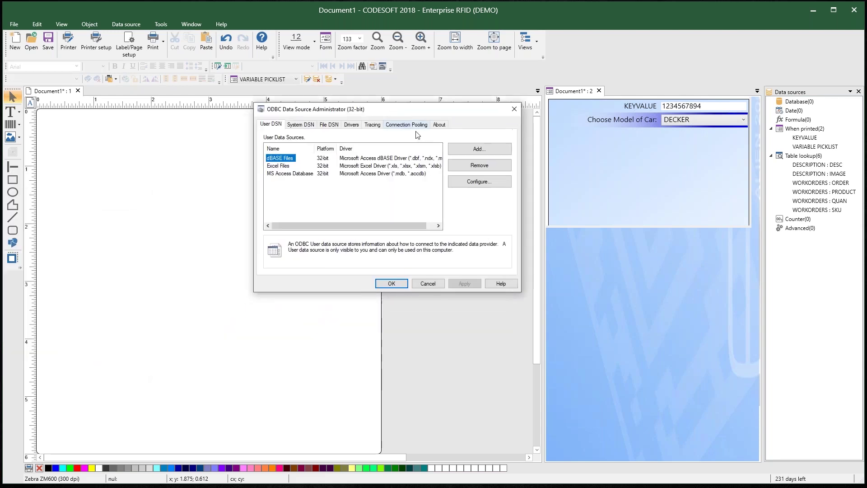
- Examine the system data sources and their drivers in the ODBC Data Source Administrator
left_click(300, 125)
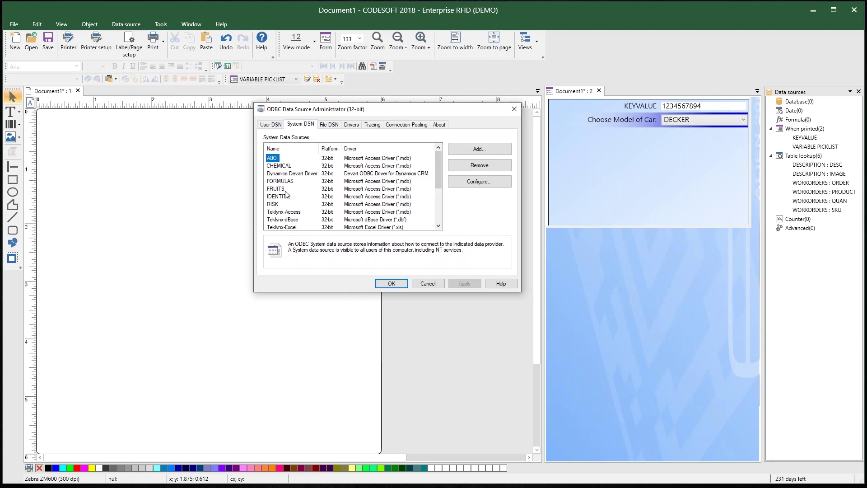
scroll(285, 190, "down", 1)
scroll(285, 190, "down", 2)
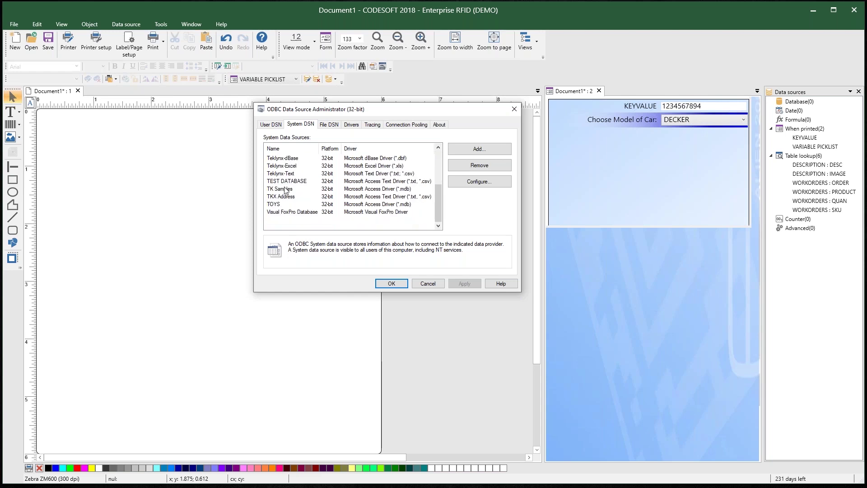
scroll(288, 211, "up", 2)
scroll(288, 211, "up", 1)
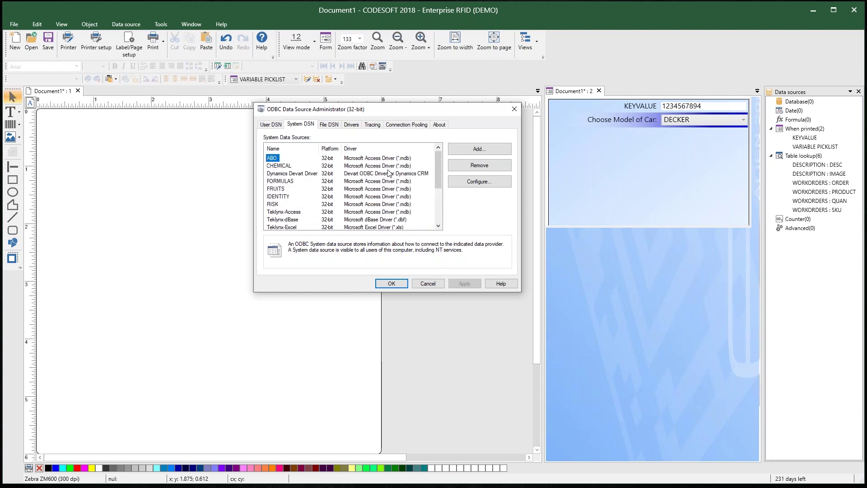
left_click(383, 161)
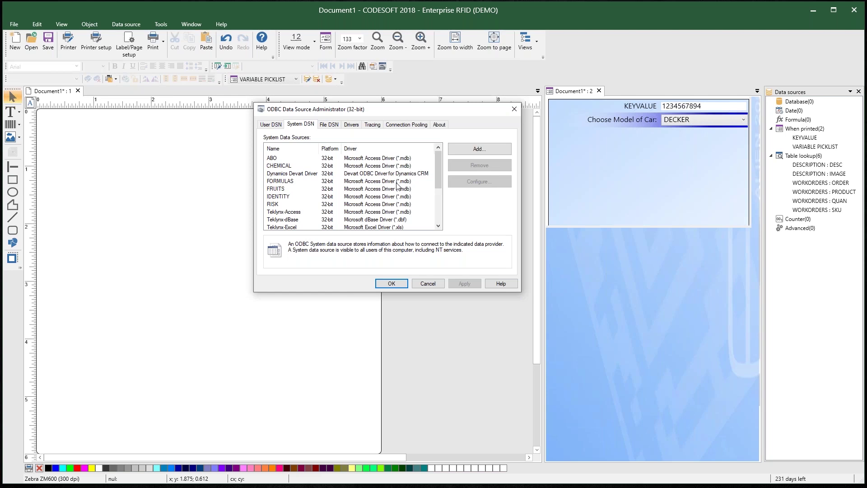
- Remove the TEST DATABASE entry from the system data sources
scroll(393, 186, "down", 3)
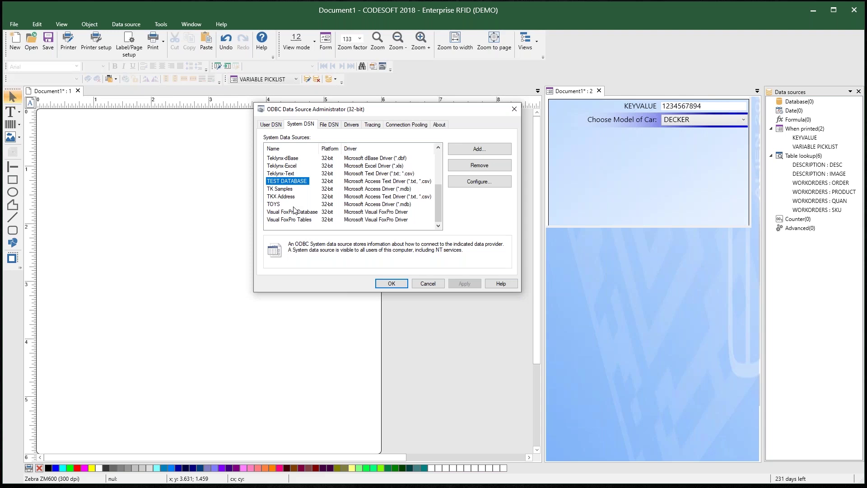
left_click(485, 167)
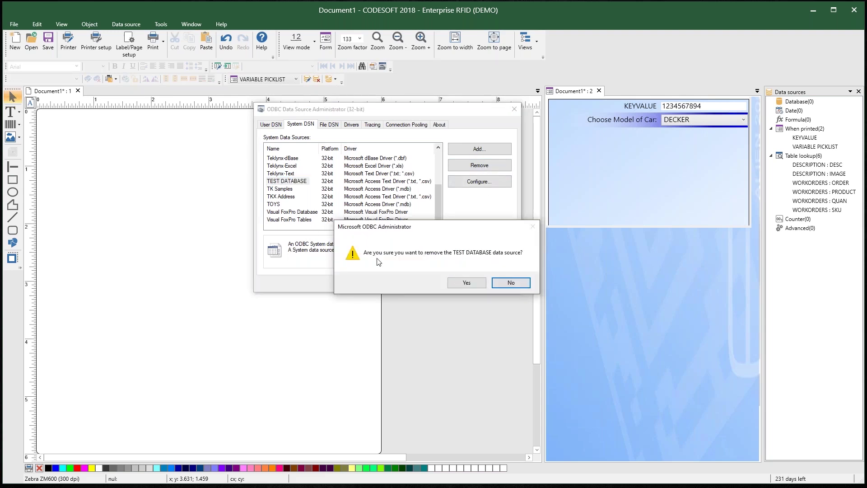
left_click(467, 282)
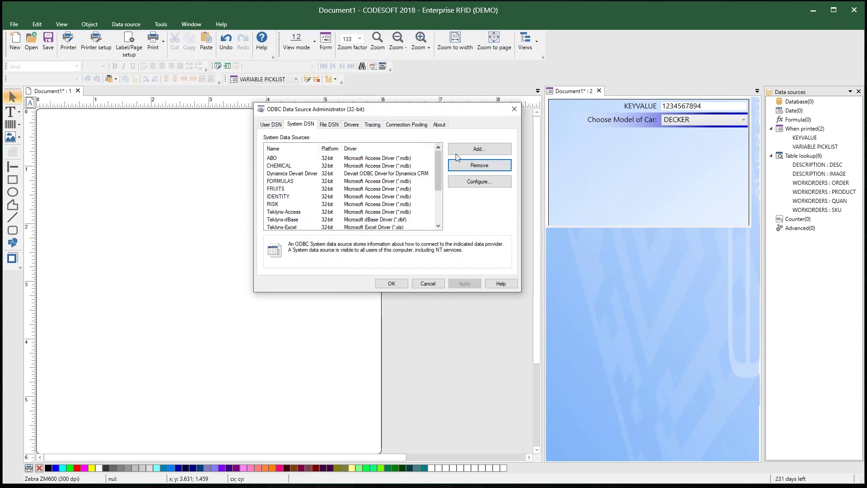
- Create a new system data source that uses the Microsoft Text Driver (*.txt; *.csv)
left_click(493, 184)
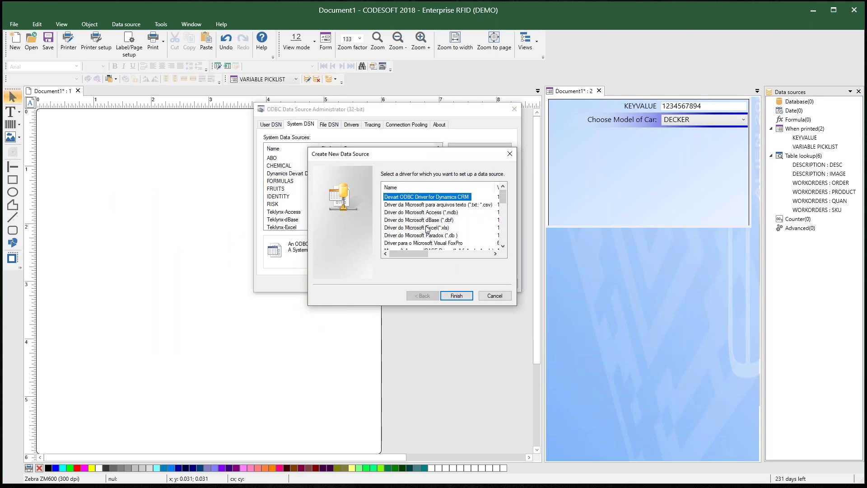
scroll(463, 228, "down", 2)
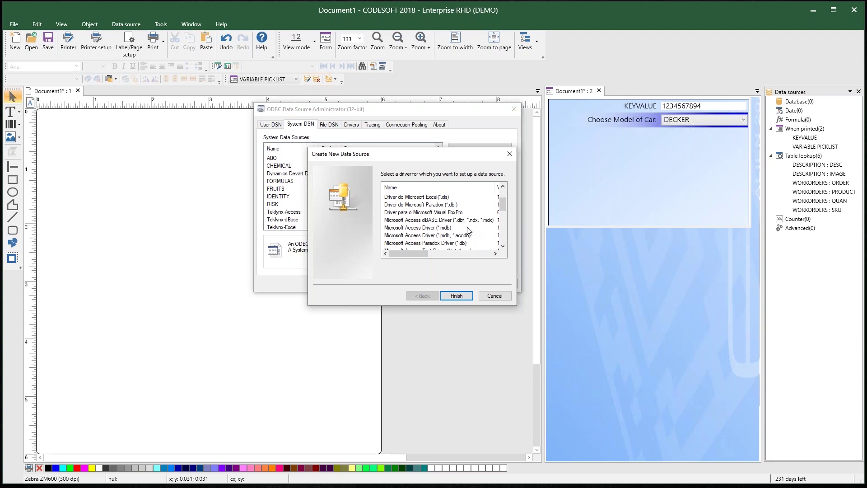
scroll(474, 229, "down", 2)
scroll(475, 230, "down", 1)
scroll(475, 230, "down", 2)
scroll(478, 231, "down", 1)
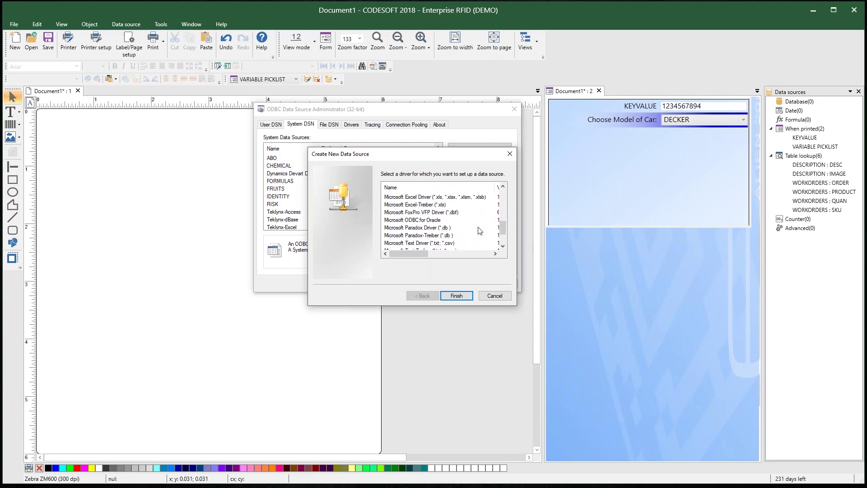
scroll(480, 231, "down", 1)
left_click(421, 228)
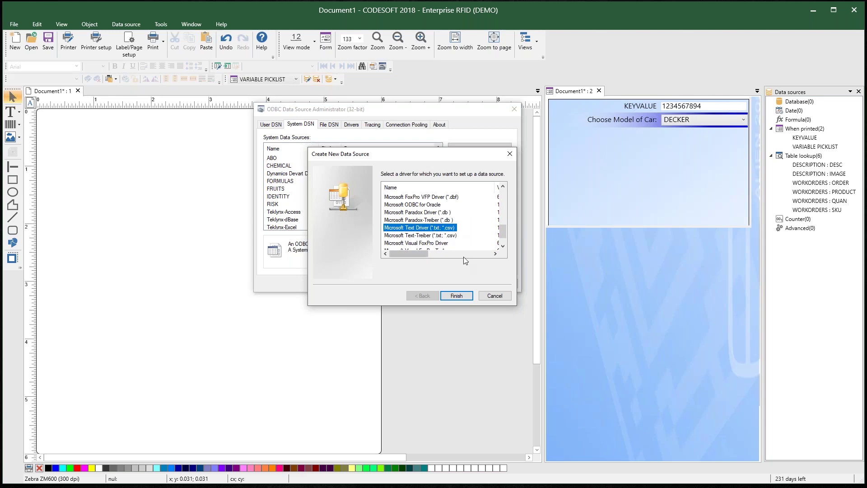
left_click(466, 296)
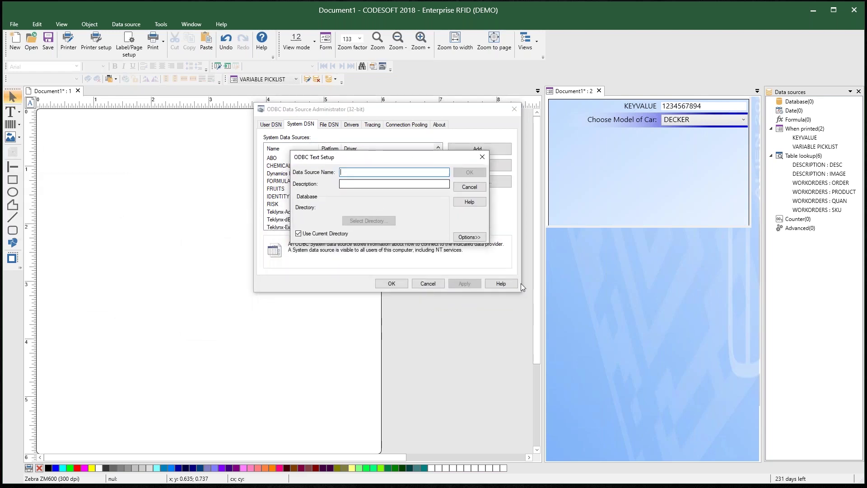
- Name the new text data source TEST DATABASE, leaving its description empty
type("TEST BATAB")
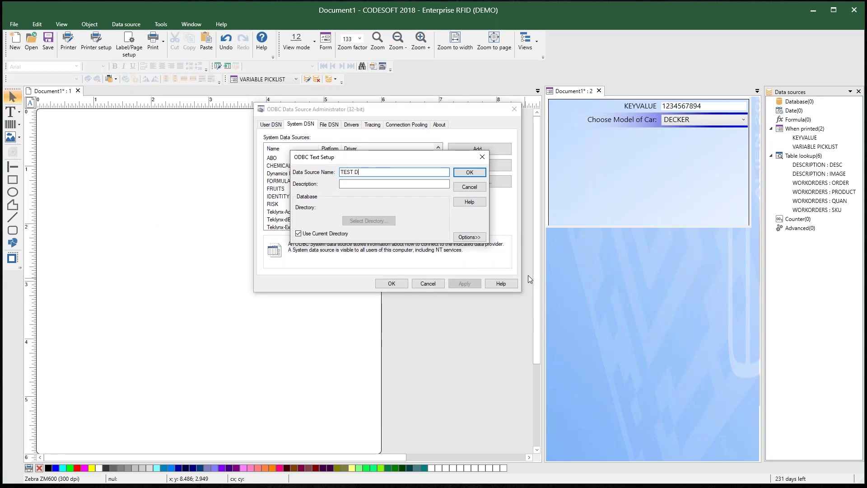
type("SE")
type("A")
type("ASE")
left_click(380, 184)
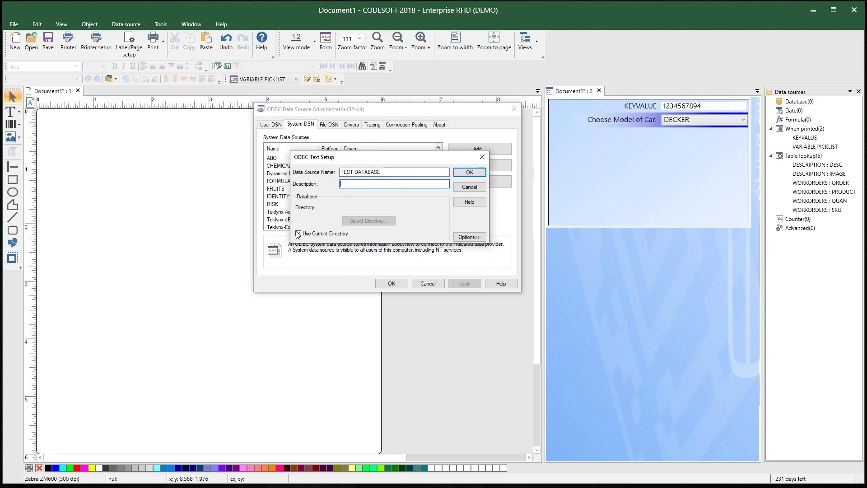
- Turn off the current directory option and browse to C:\Users\Public\Documents\Teklynx\CODESOFT 2018\Data for the text files
left_click(322, 235)
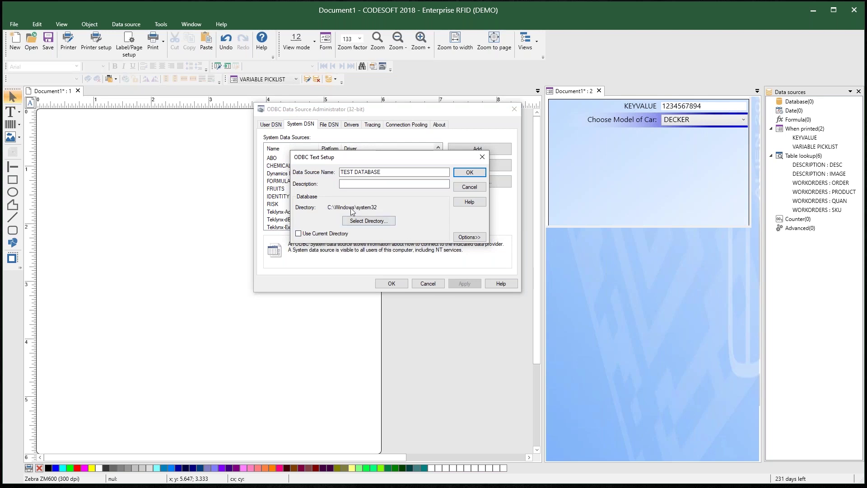
left_click(379, 221)
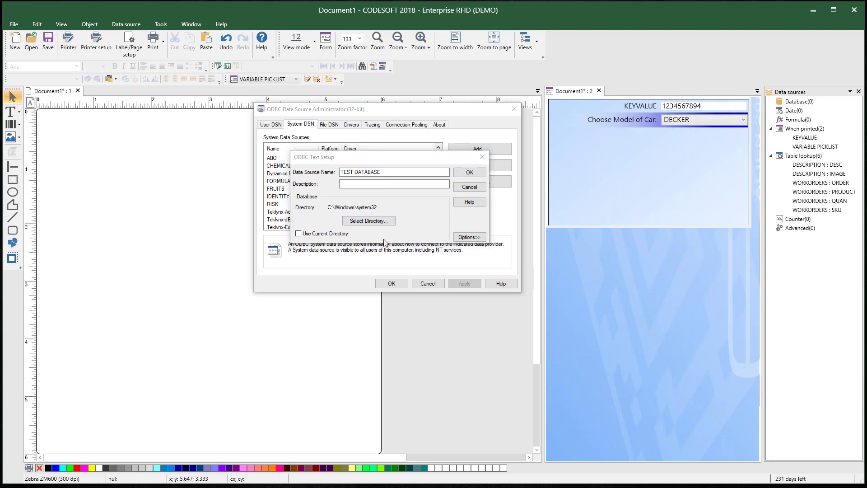
left_click_drag(39, 216, 375, 205)
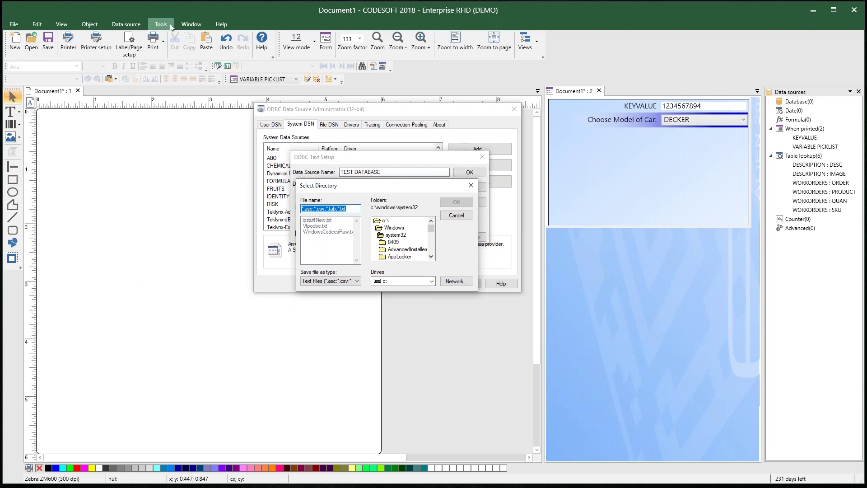
double_click(385, 221)
scroll(409, 253, "down", 2)
double_click(391, 252)
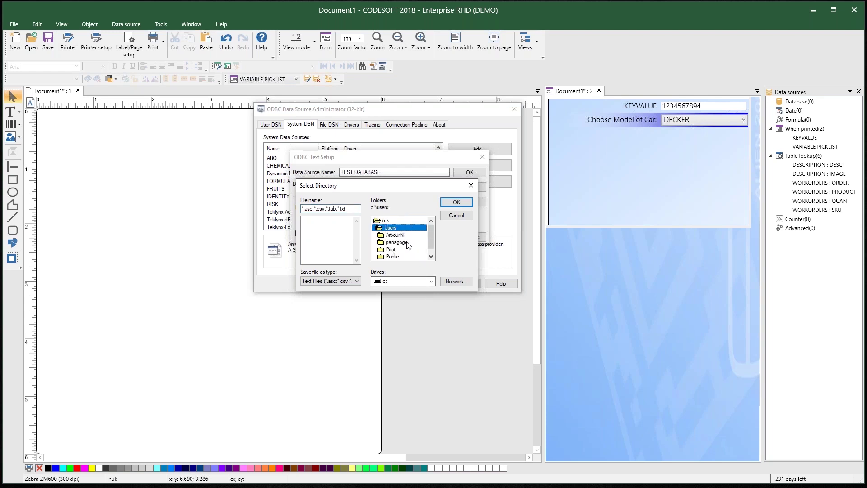
double_click(397, 256)
double_click(406, 236)
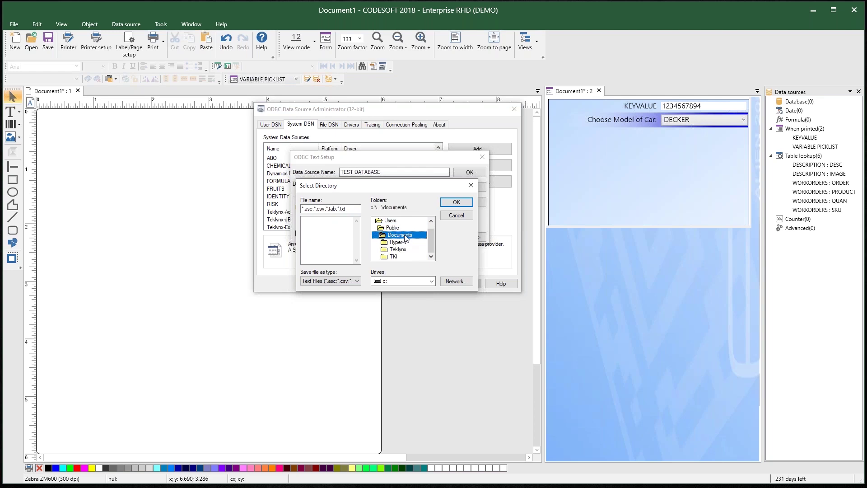
double_click(406, 250)
double_click(418, 257)
left_click(401, 236)
double_click(401, 235)
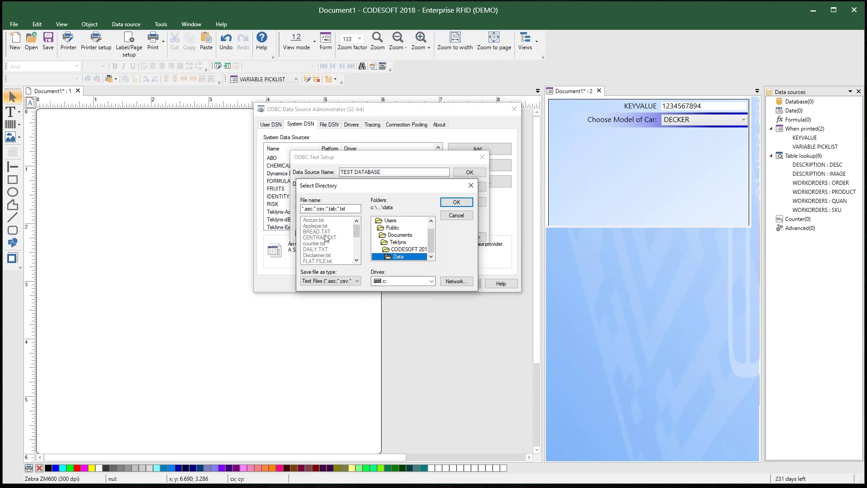
- Check the Data folder's text files, accept it as the directory, and save the TEST DATABASE data source
scroll(324, 242, "down", 4)
scroll(322, 247, "down", 1)
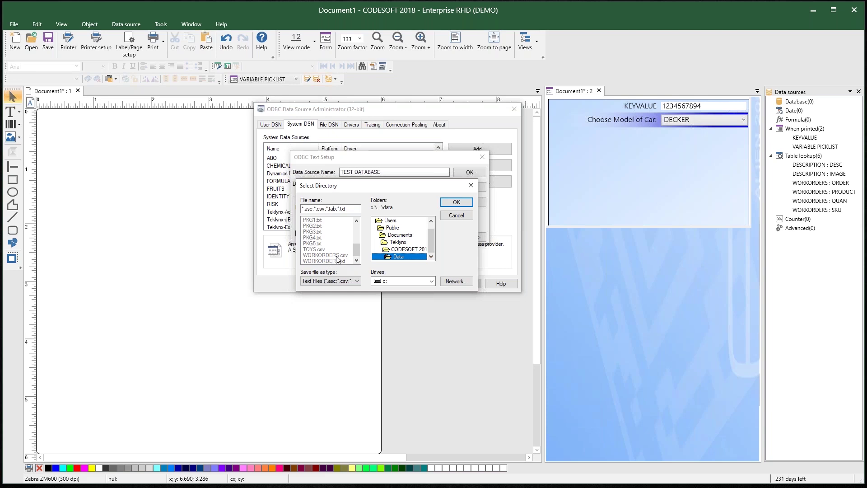
scroll(334, 253, "up", 3)
scroll(334, 250, "up", 2)
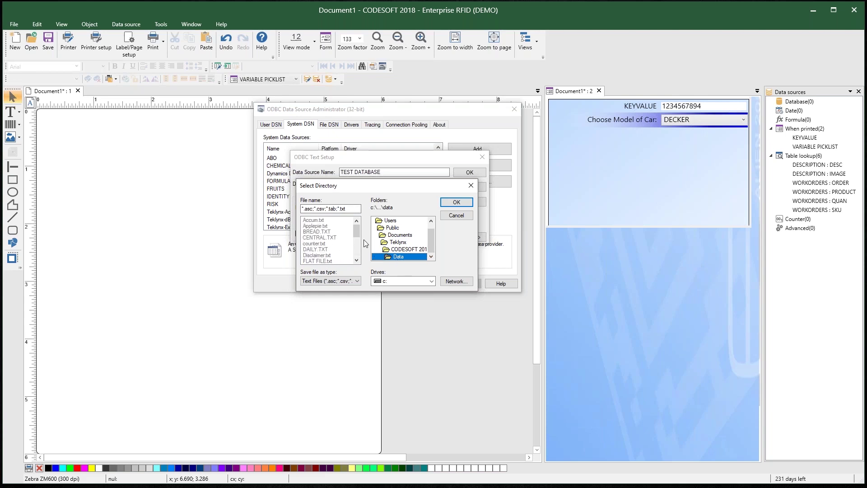
left_click(456, 202)
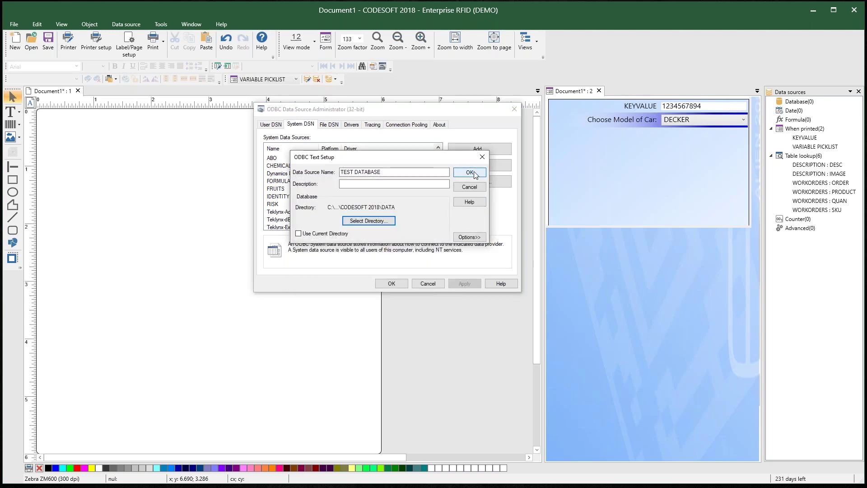
left_click(473, 172)
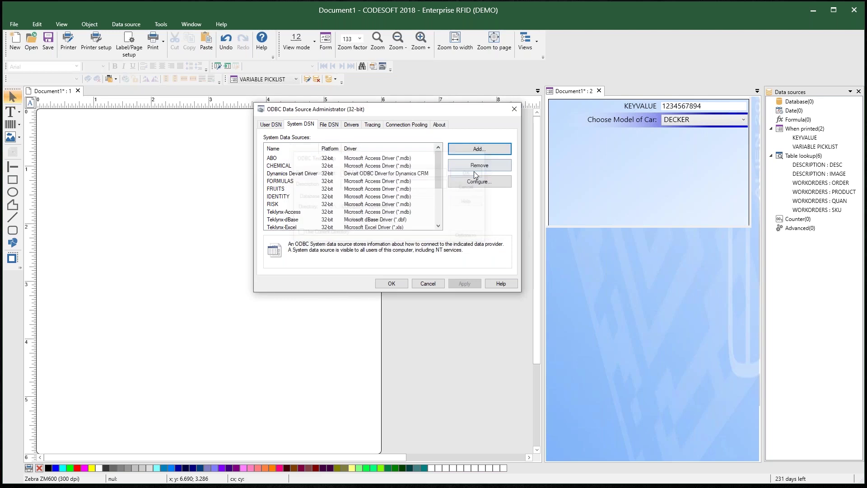
left_click(398, 285)
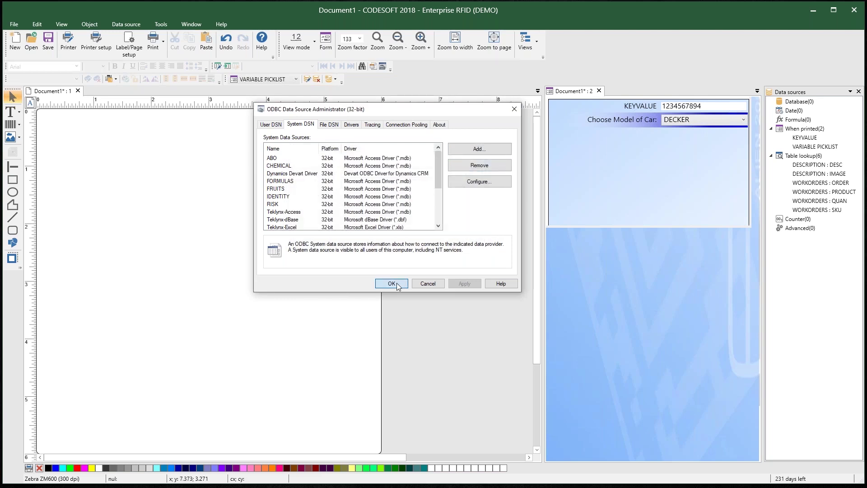
- Start a new database query and choose TEST DATABASE as its data source
left_click(139, 23)
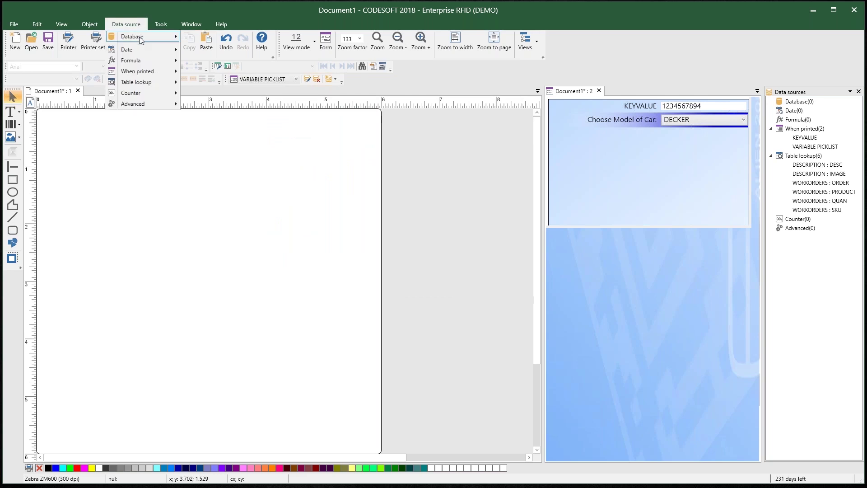
mouse_move(142, 39)
left_click(218, 38)
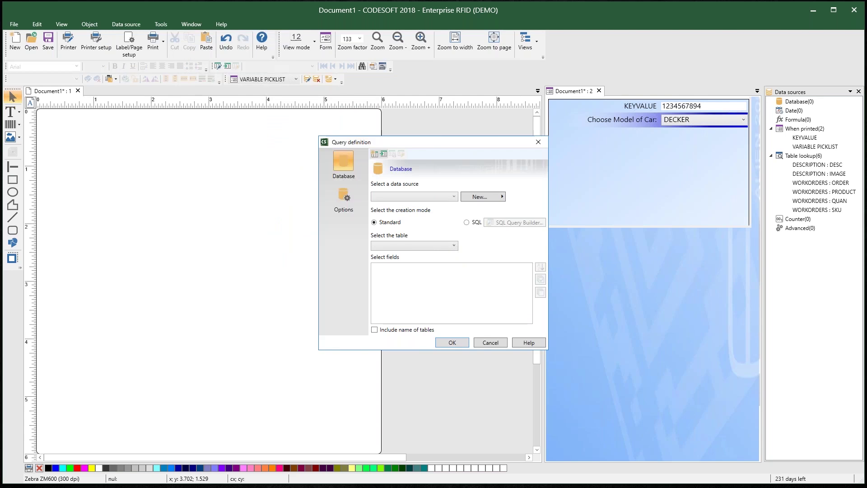
left_click(444, 196)
scroll(415, 249, "down", 3)
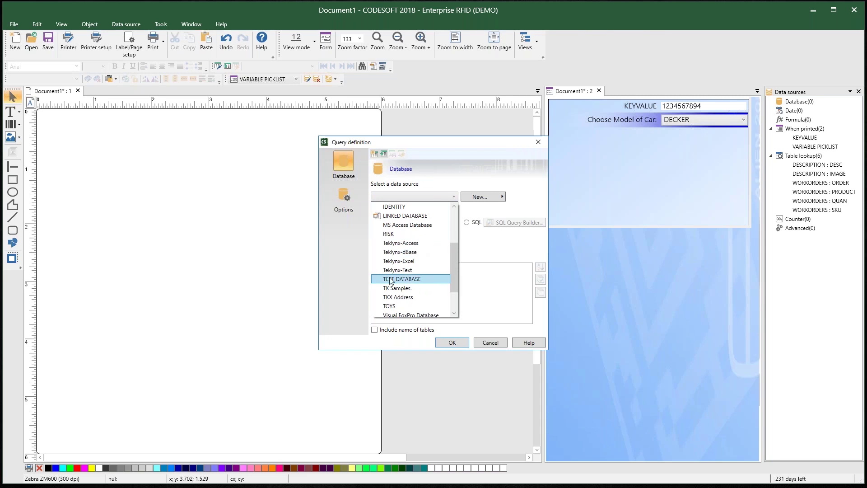
left_click(411, 281)
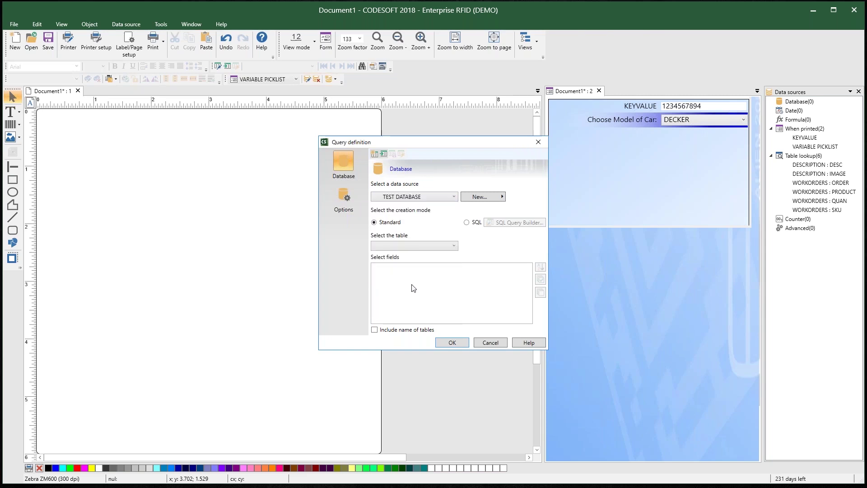
- Select the WORKORDERS.csv table in the query, review its fields, and cancel the query definition
left_click(416, 244)
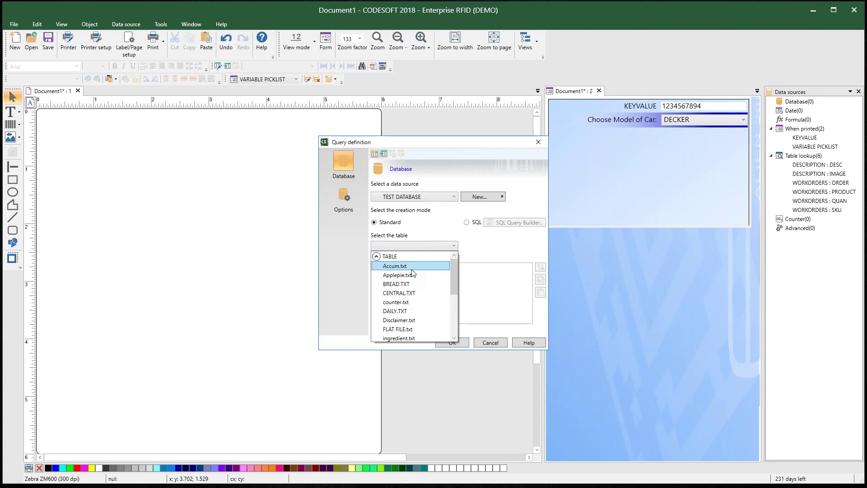
scroll(412, 273, "down", 4)
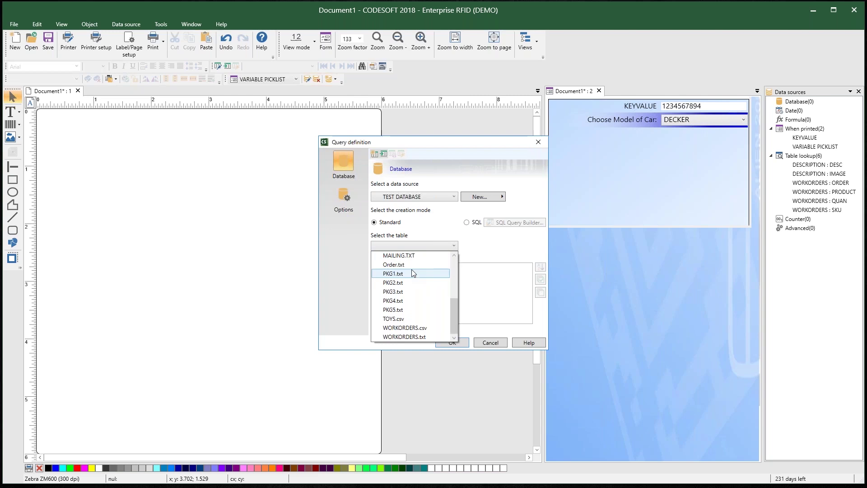
left_click(416, 330)
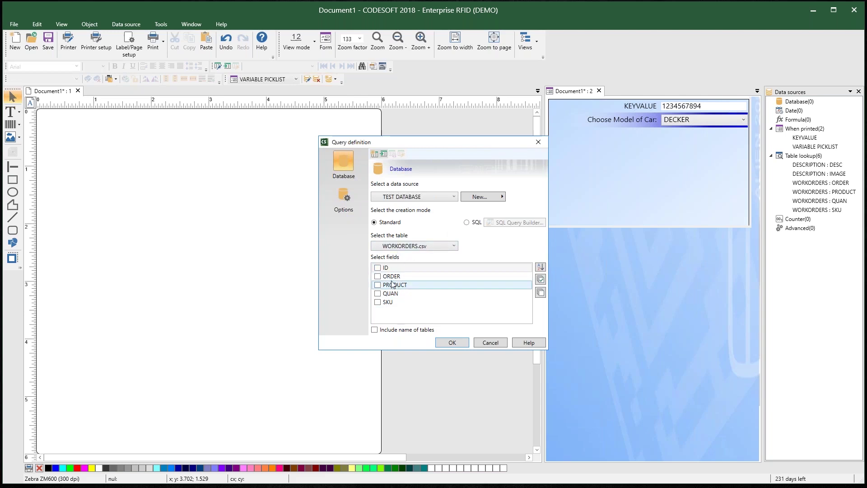
left_click(502, 343)
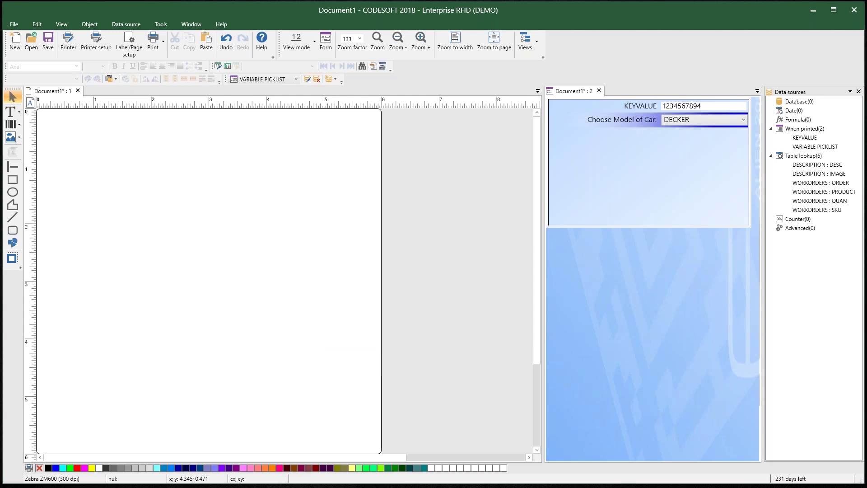
- Open the text format definition in the extended setup options of the TEST DATABASE system data source
left_click(361, 122)
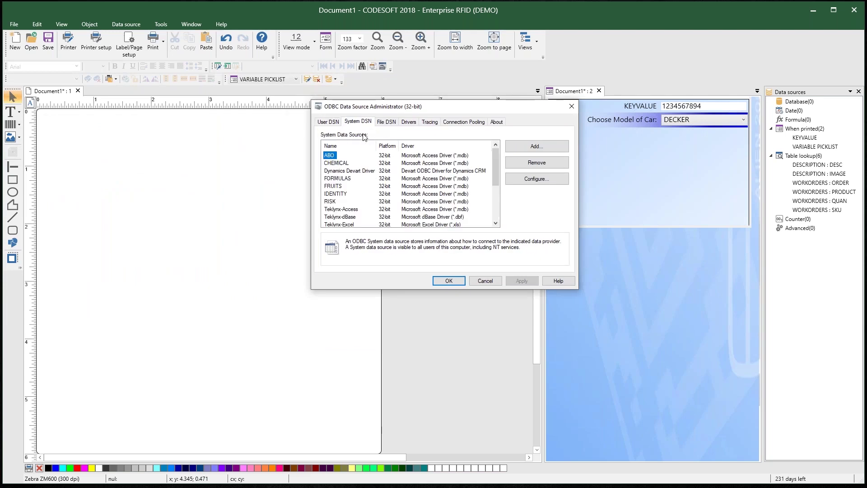
scroll(407, 212, "down", 3)
left_click(359, 179)
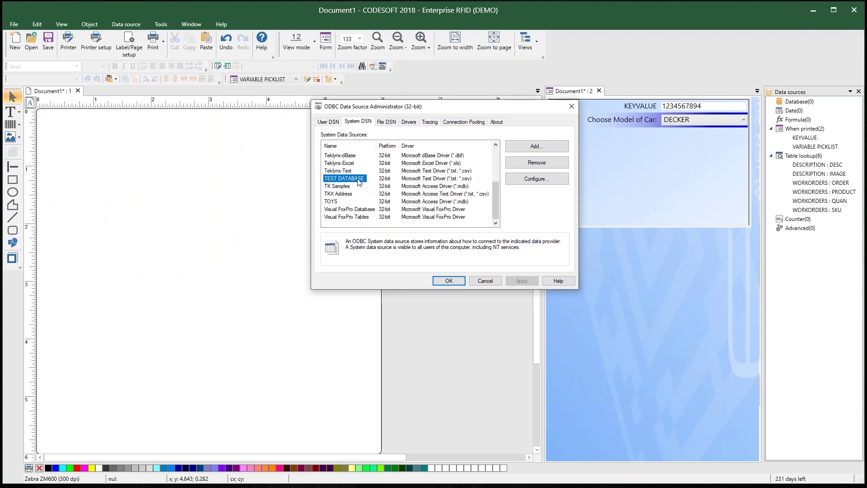
left_click(534, 186)
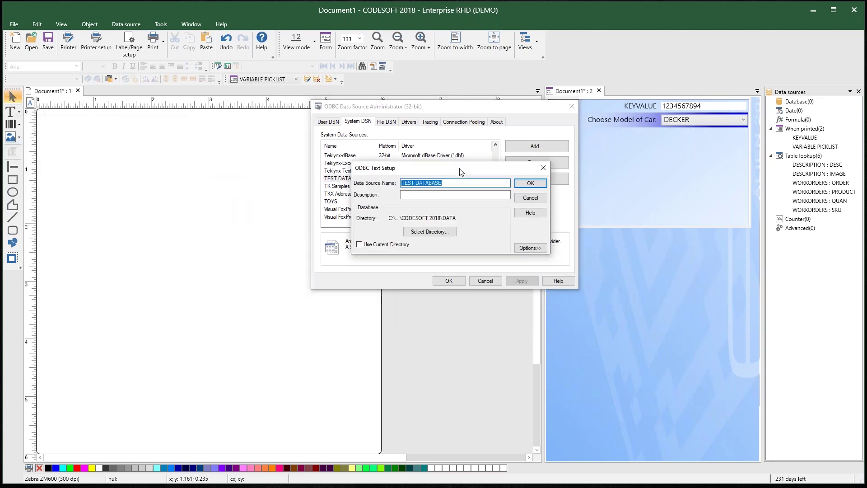
left_click(529, 248)
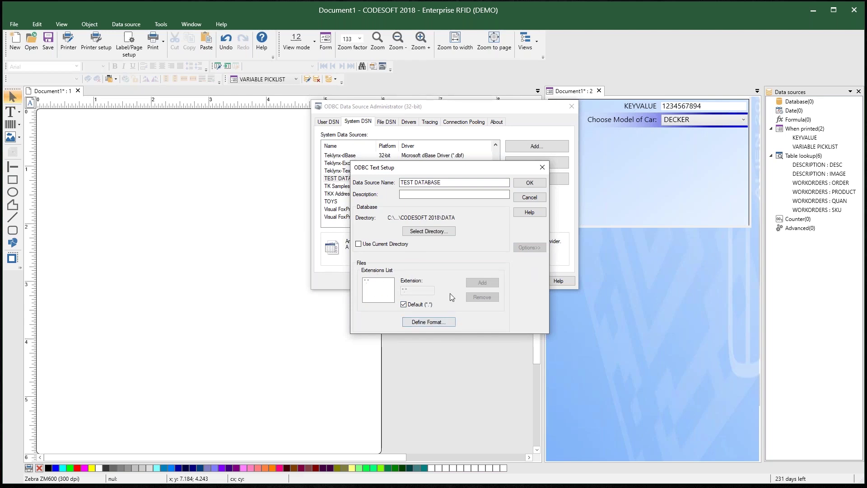
left_click(434, 322)
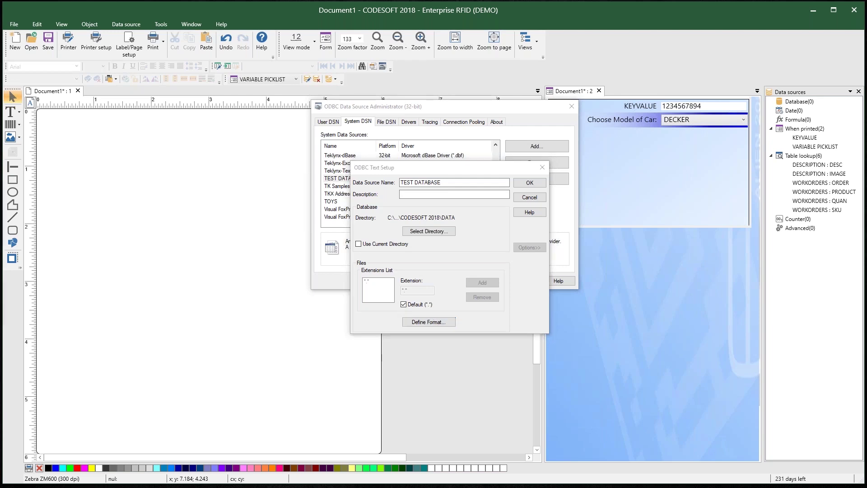
left_click_drag(18, 210, 530, 175)
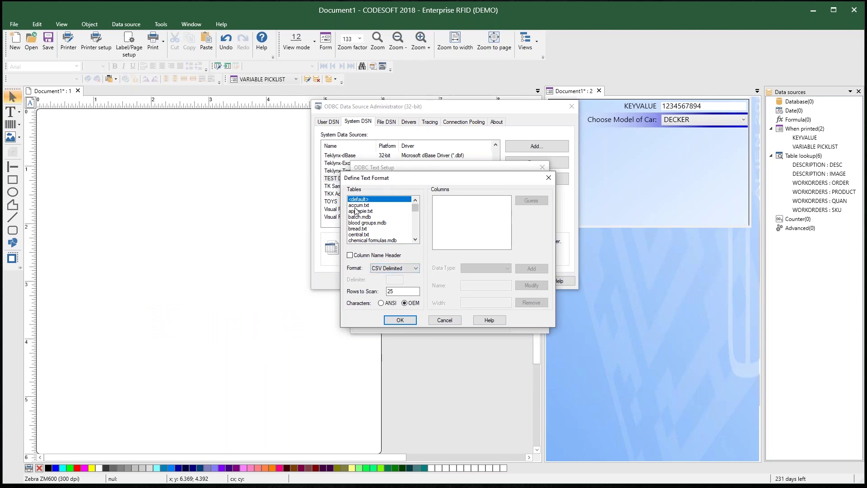
- Select the workorders.csv table in the text format definition and guess its columns
scroll(366, 239, "down", 3)
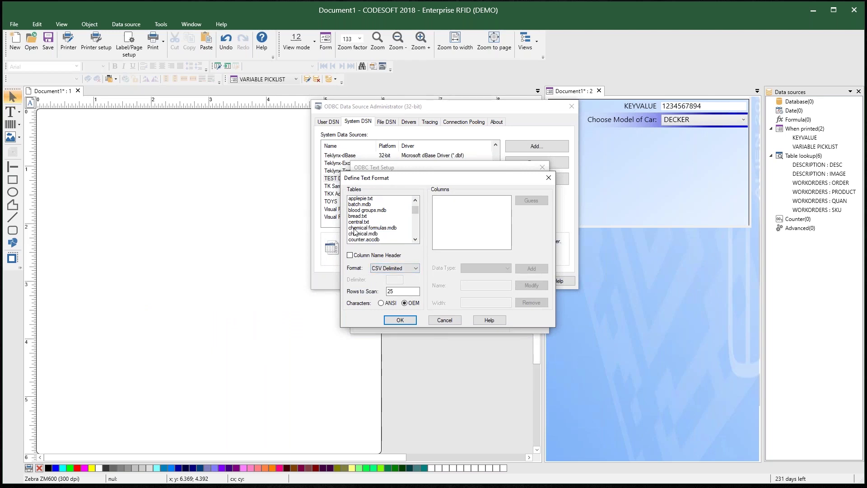
scroll(391, 234, "down", 2)
scroll(391, 235, "down", 10)
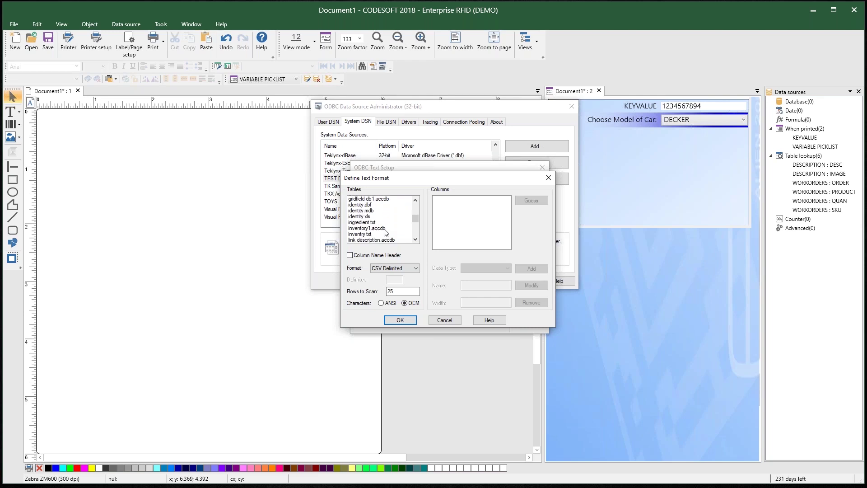
left_click(369, 217)
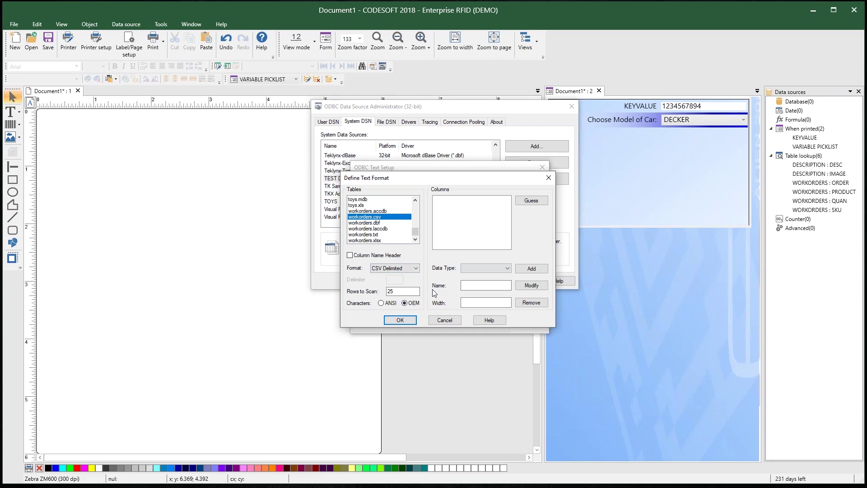
left_click(531, 201)
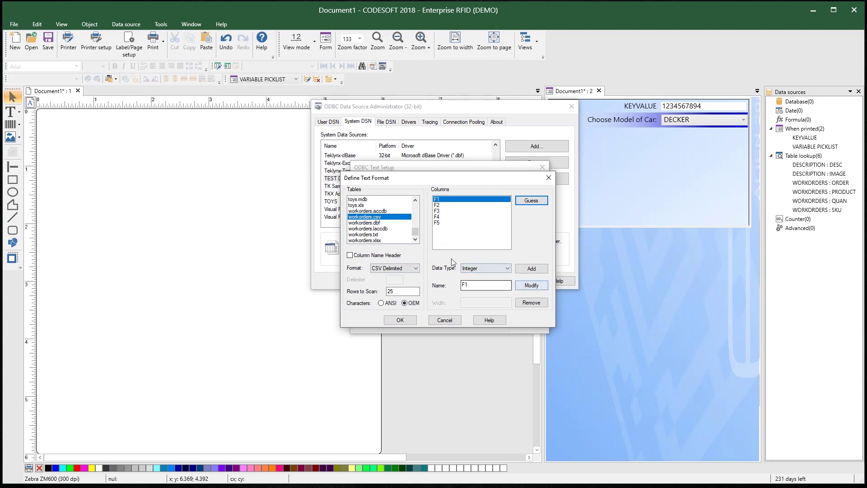
- Turn on the column name header for workorders.csv, guess the columns again, and cancel out of the ODBC data source setup
left_click(356, 254)
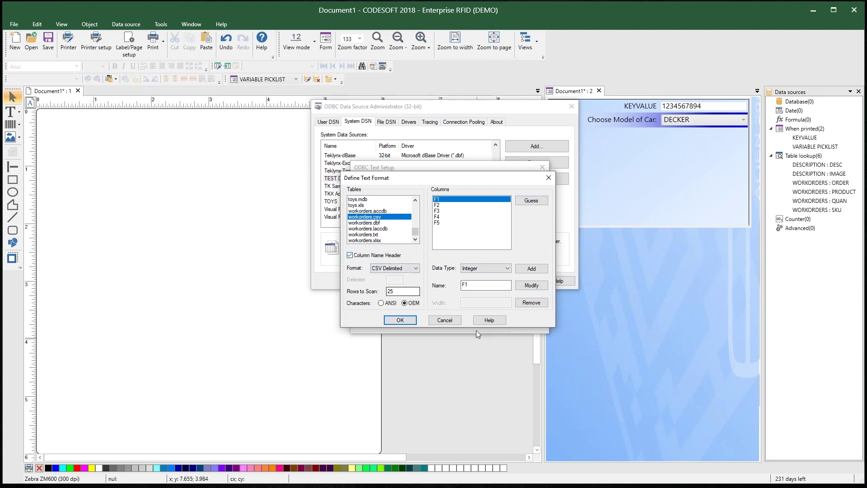
left_click(540, 202)
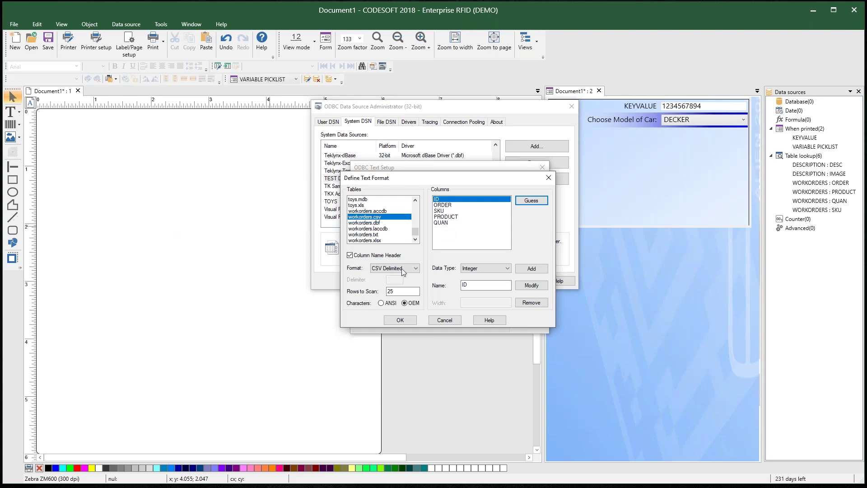
left_click(445, 320)
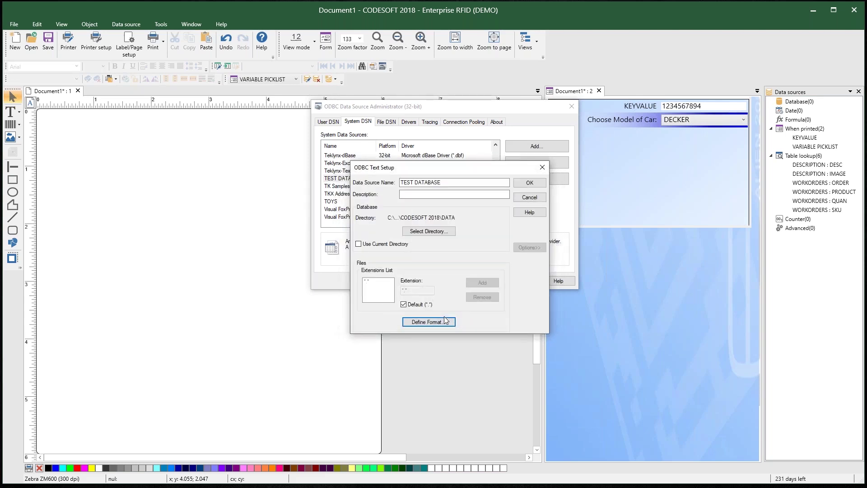
left_click(539, 201)
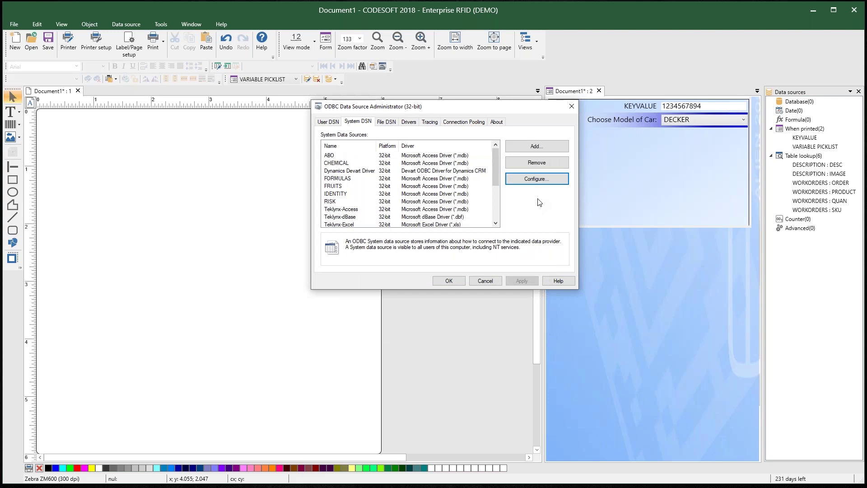
left_click(485, 280)
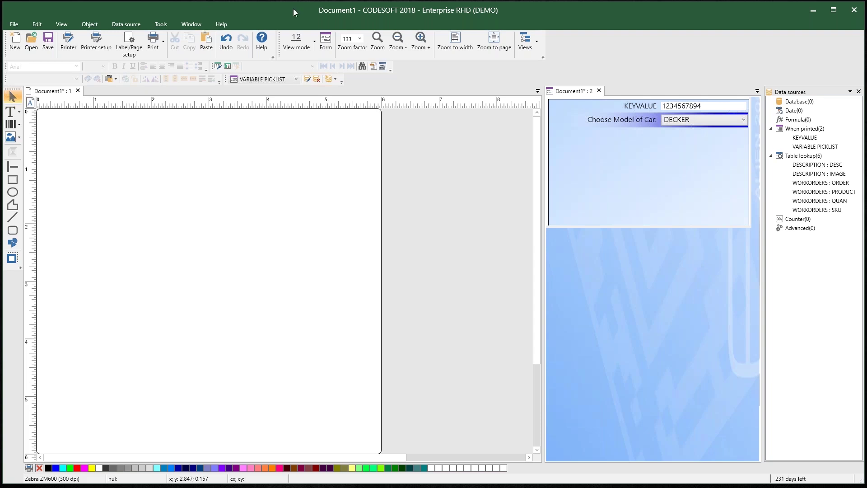
- Copy the OLEDB Connections (*.UDL) path from the default folders configuration, cancel it, and open that DataLink folder in File Explorer
left_click(165, 25)
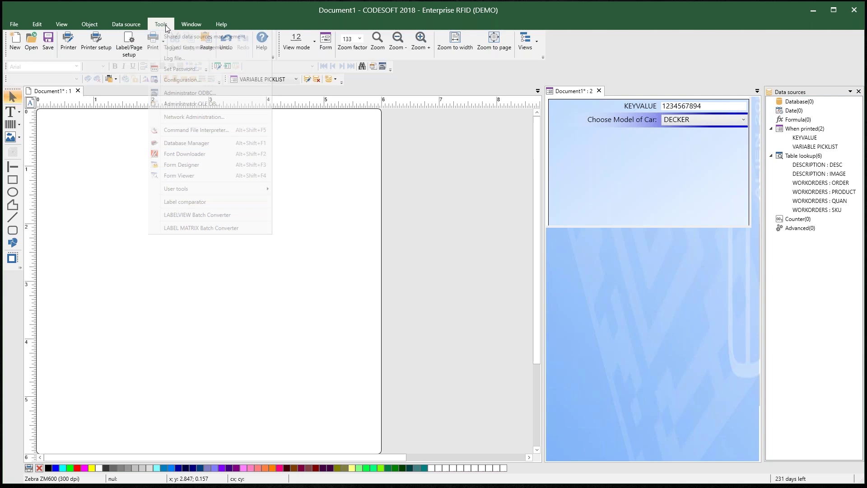
left_click(171, 81)
left_click(343, 208)
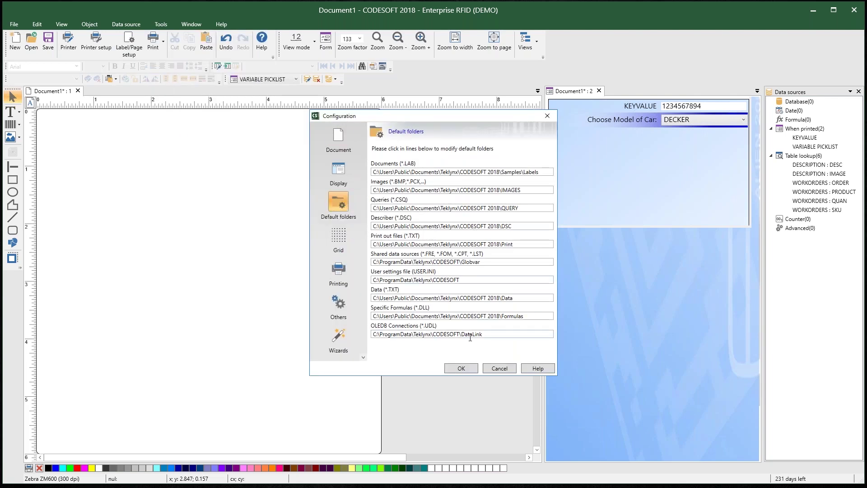
left_click(490, 334)
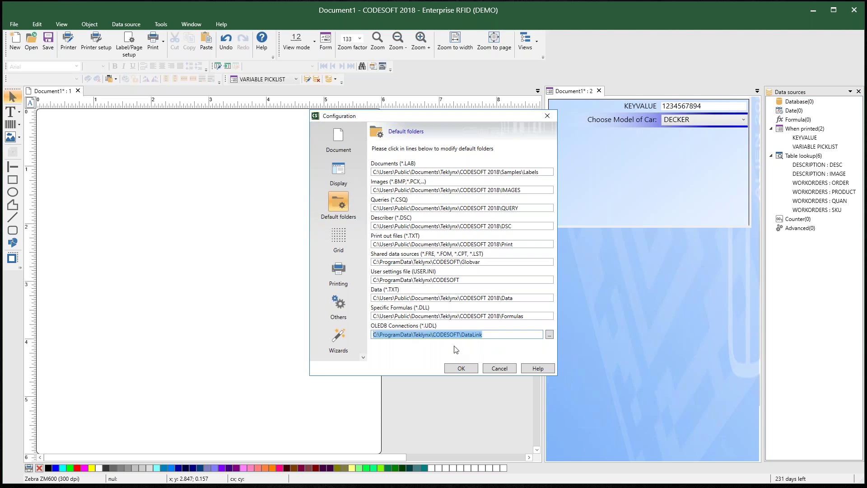
right_click(458, 334)
left_click(491, 352)
left_click(499, 367)
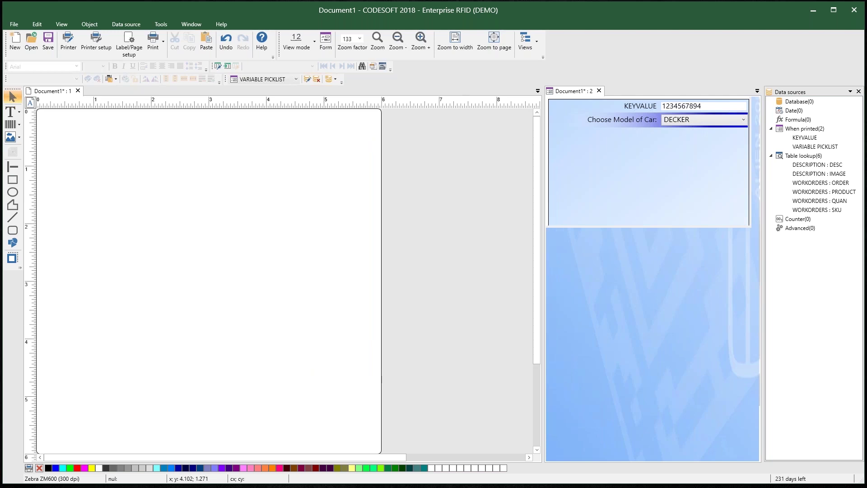
left_click_drag(0, 72, 356, 81)
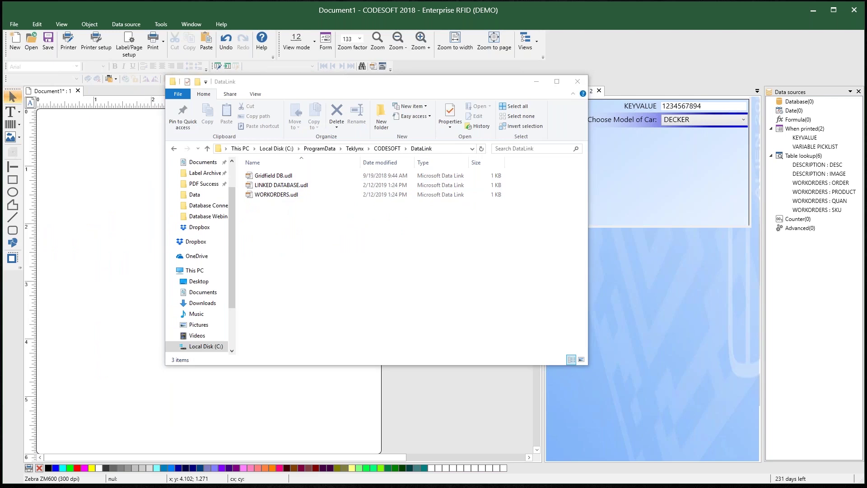
- Open the CODESOFT 2018 Query folder in a second File Explorer window and place it beside the DataLink window
key("super+e")
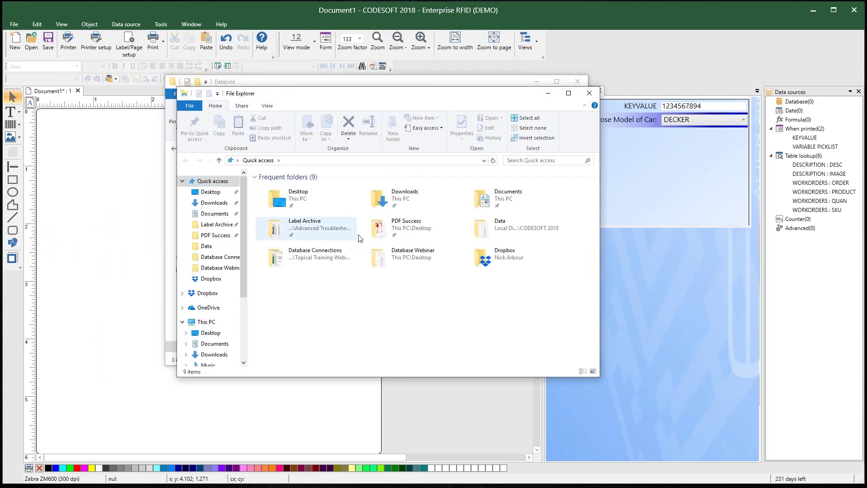
double_click(482, 228)
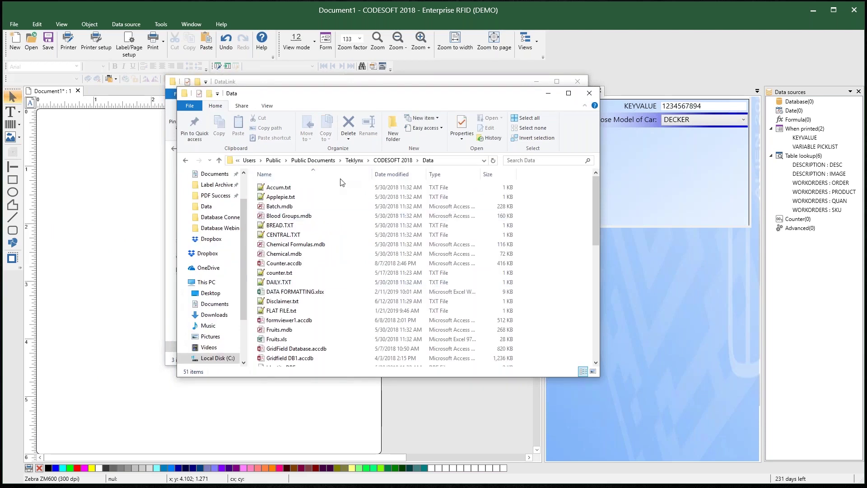
left_click(393, 159)
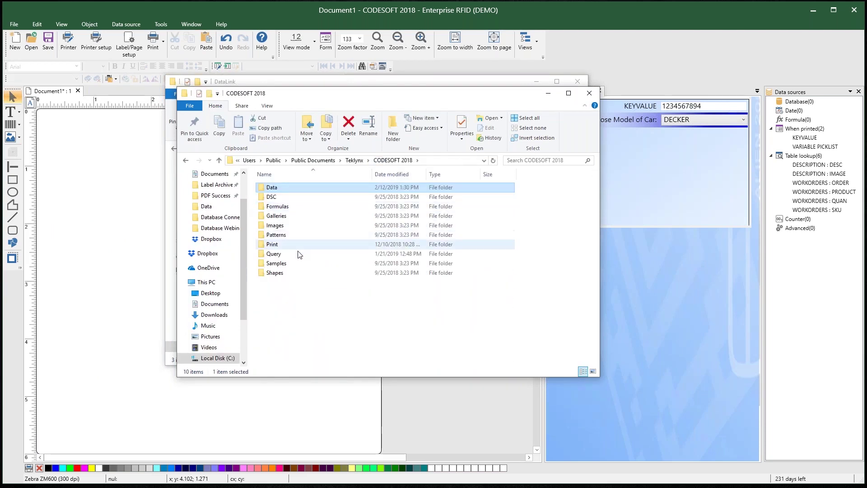
double_click(297, 254)
left_click_drag(327, 97, 586, 137)
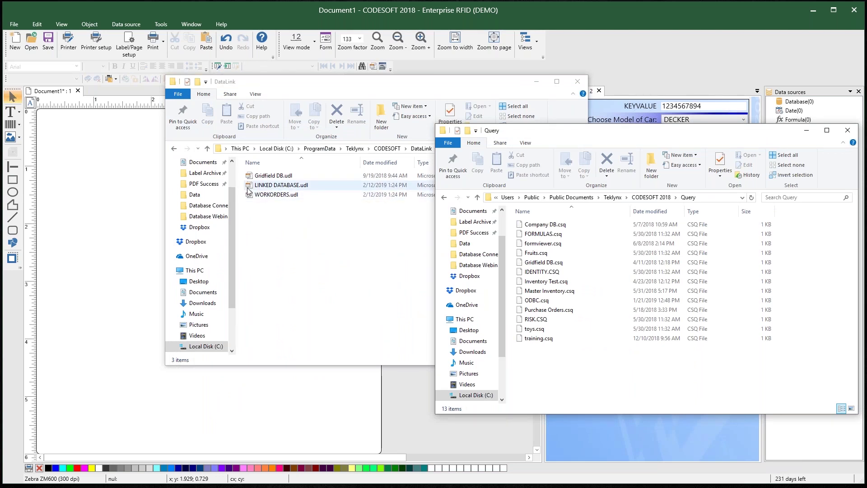
- Open WORKORDERS.udl from the DataLink folder in Notepad++ and select its OLE DB provider and data source line
right_click(273, 194)
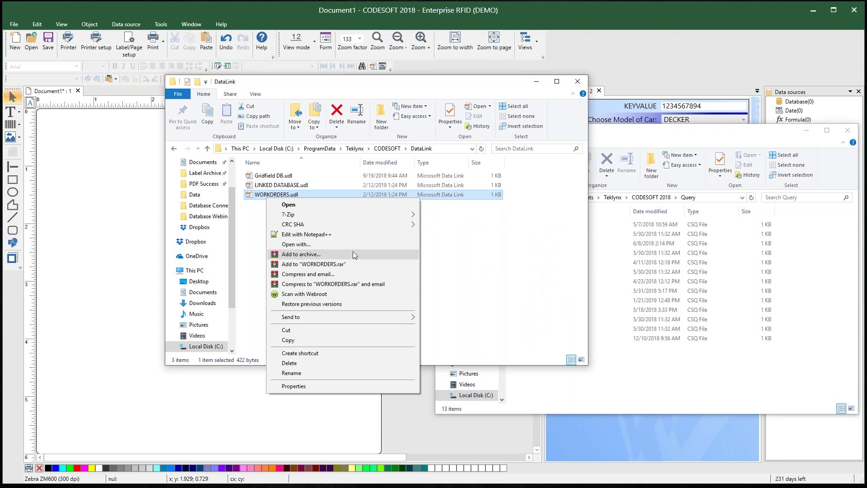
left_click(354, 234)
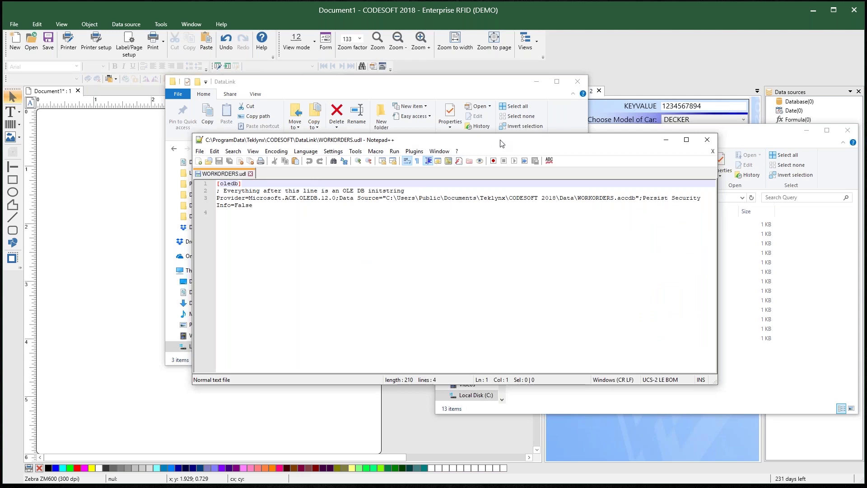
left_click_drag(498, 145, 440, 166)
triple_click(280, 223)
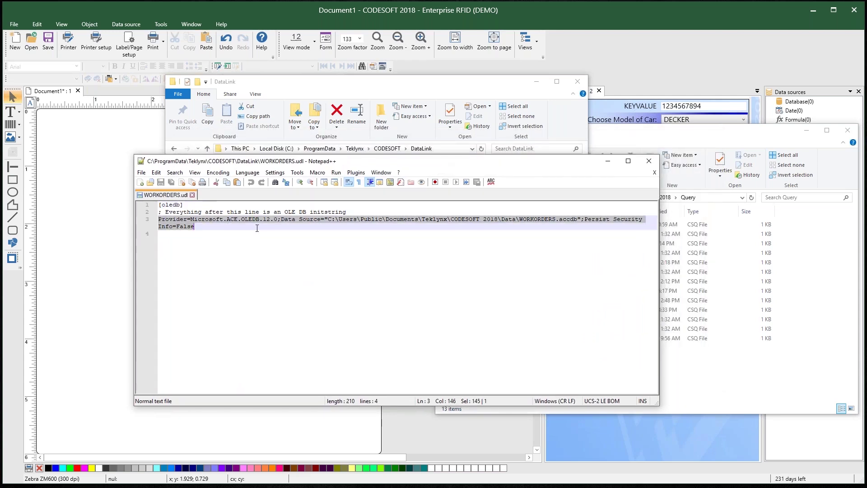
- Highlight the OLE DB provider, the data source path and the Persist Security Info setting one after another in WORKORDERS.udl
mouse_move(280, 224)
left_mouse_down()
mouse_move(290, 221)
mouse_move(277, 221)
left_mouse_up()
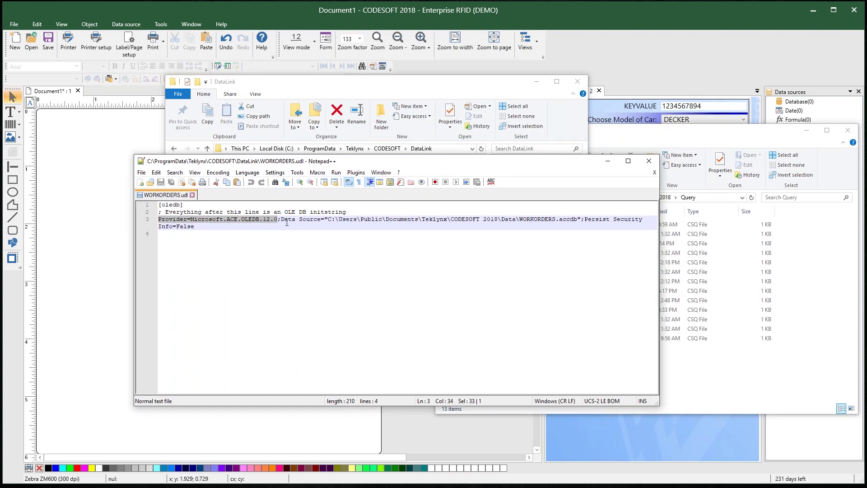
left_click_drag(281, 220, 578, 221)
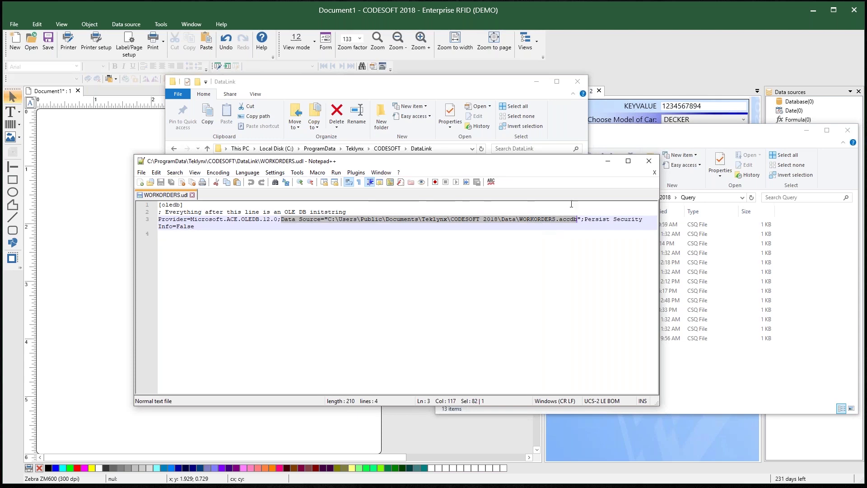
left_click_drag(585, 220, 619, 231)
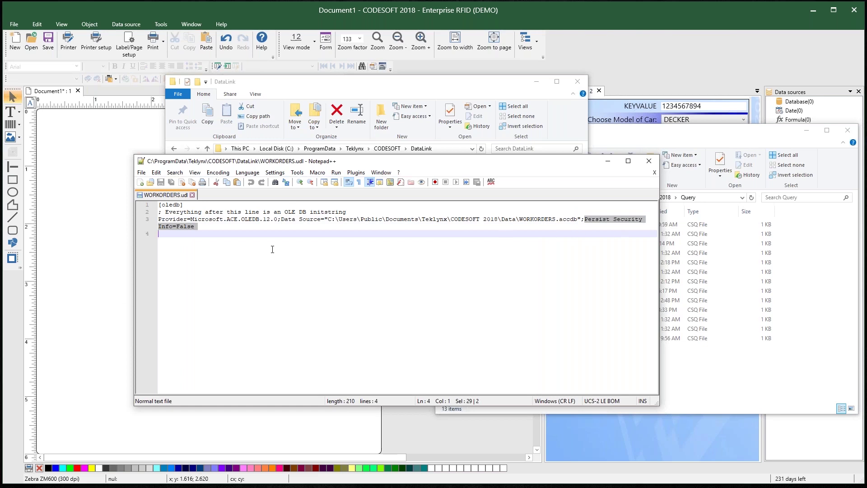
- Switch between the File Explorer windows to compare the CSQ files in Query with the UDL files in DataLink
left_click(703, 361)
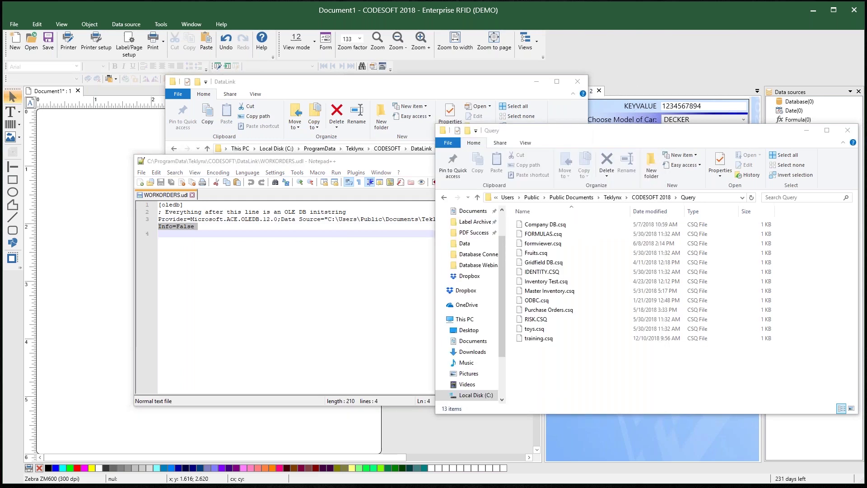
left_click(404, 93)
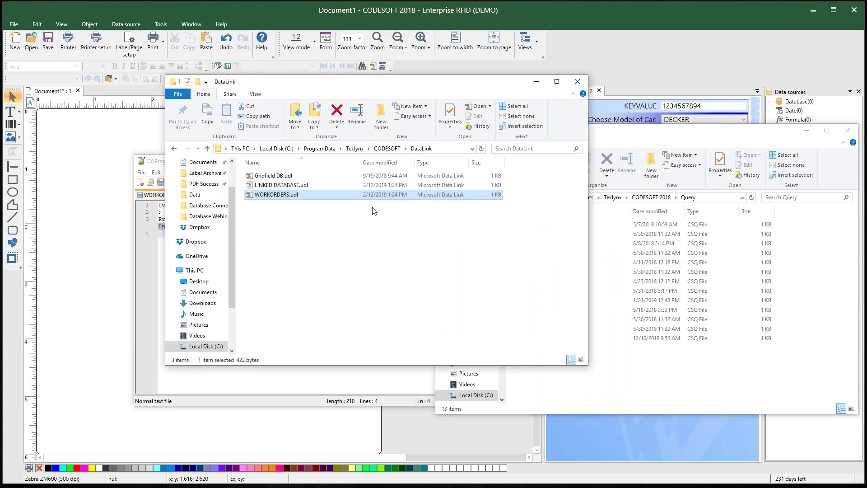
left_click(592, 235)
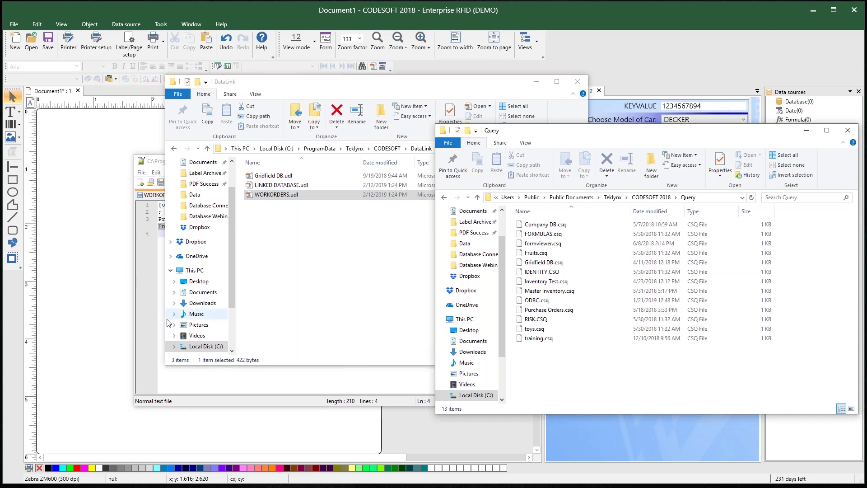
- Return to WORKORDERS.udl in Notepad++, highlight its provider and security parts again, and close Notepad++
left_click(193, 399)
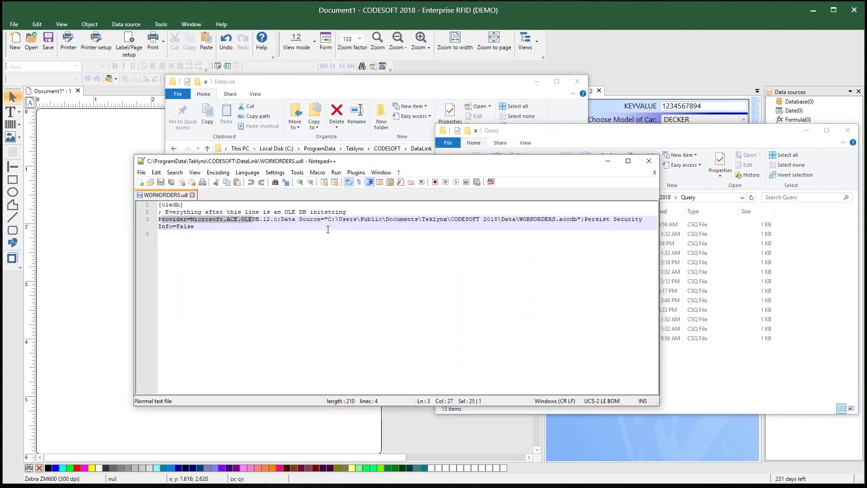
left_click_drag(306, 220, 195, 227)
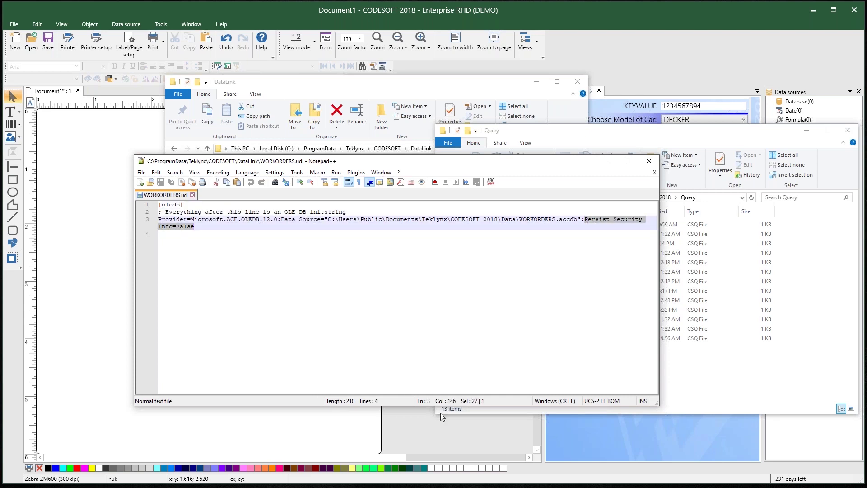
left_click(649, 161)
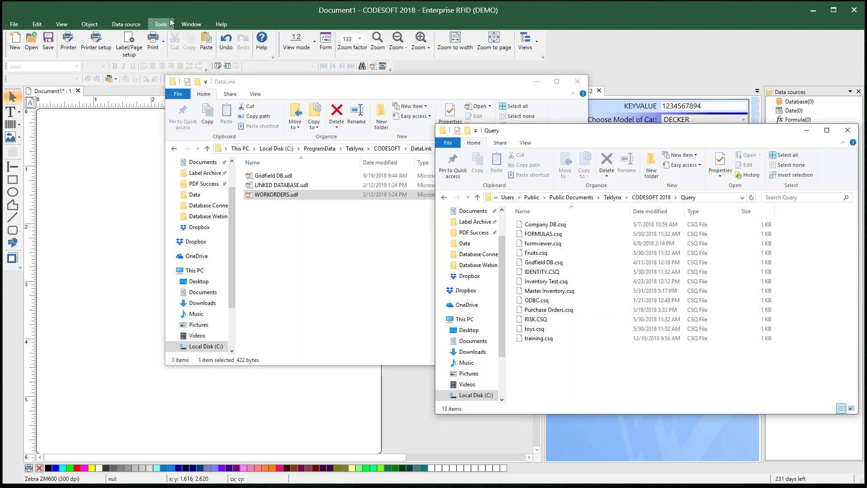
- Show the DataLink folder's full path, review the Query folder, and close both File Explorer windows
left_click(421, 82)
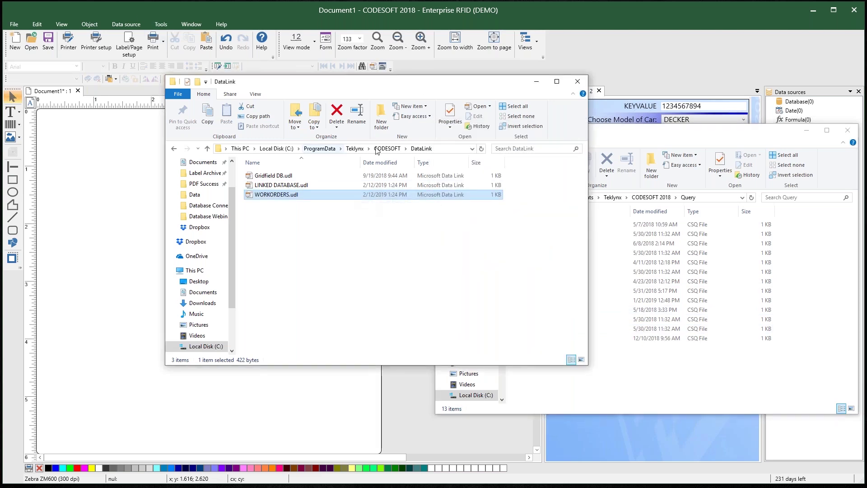
left_click(442, 148)
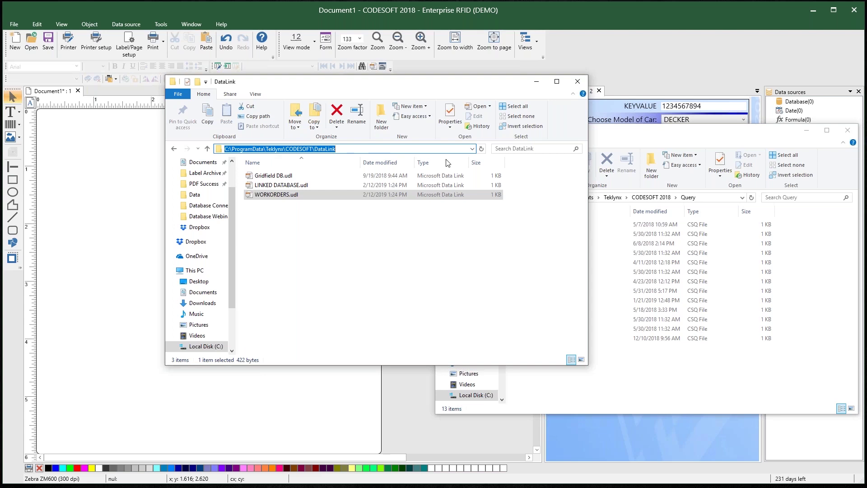
left_click(747, 138)
left_click(713, 197)
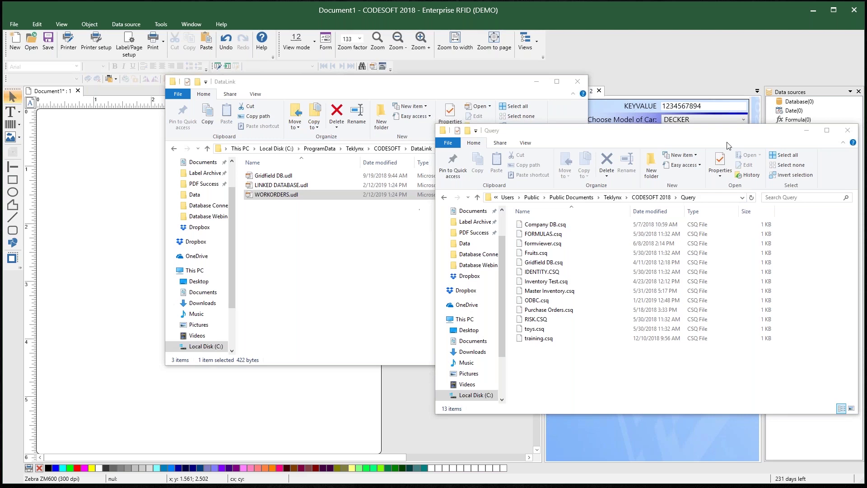
left_click(847, 131)
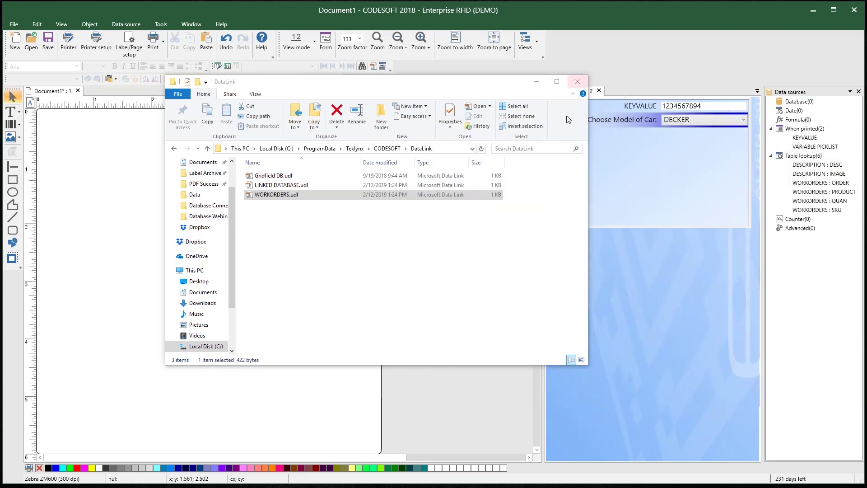
left_click(578, 82)
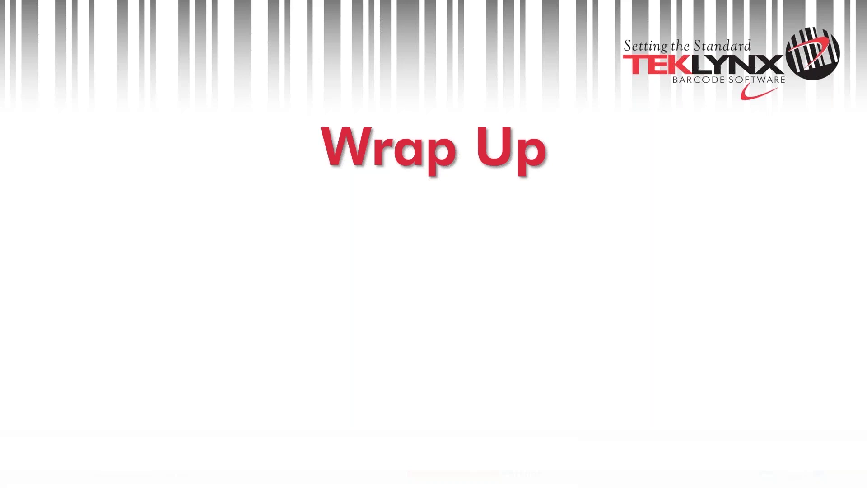
key("Right")
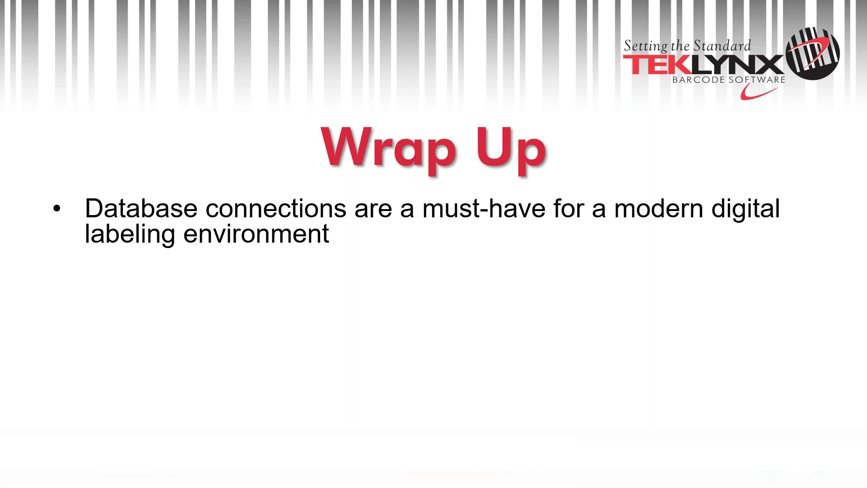
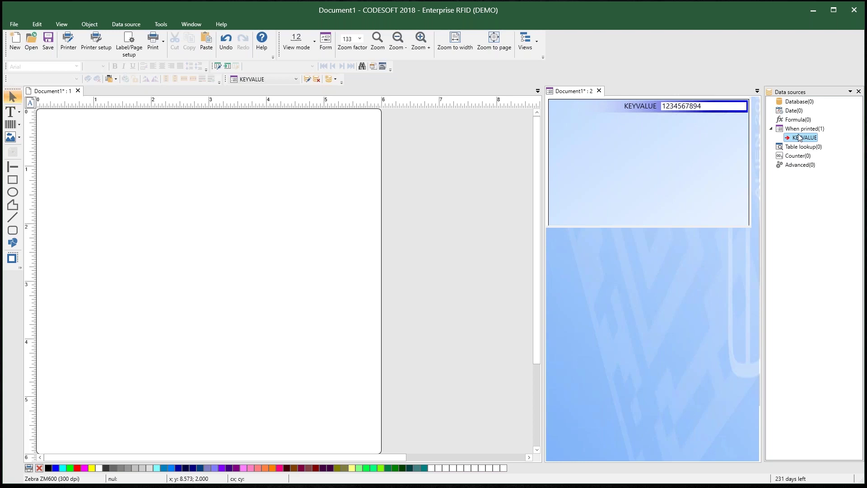
- Close the document's form view and run the saved query Gridfield DB.csq from the CODESOFT 2018 Query folder
left_click(599, 92)
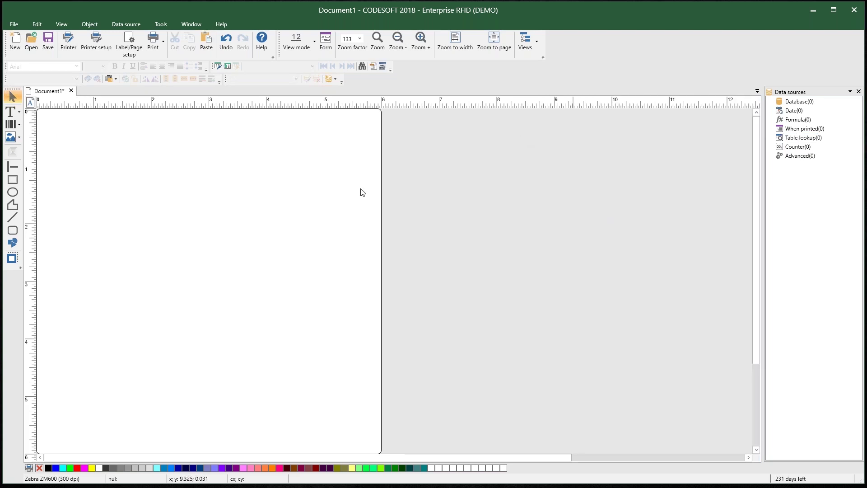
left_click(140, 23)
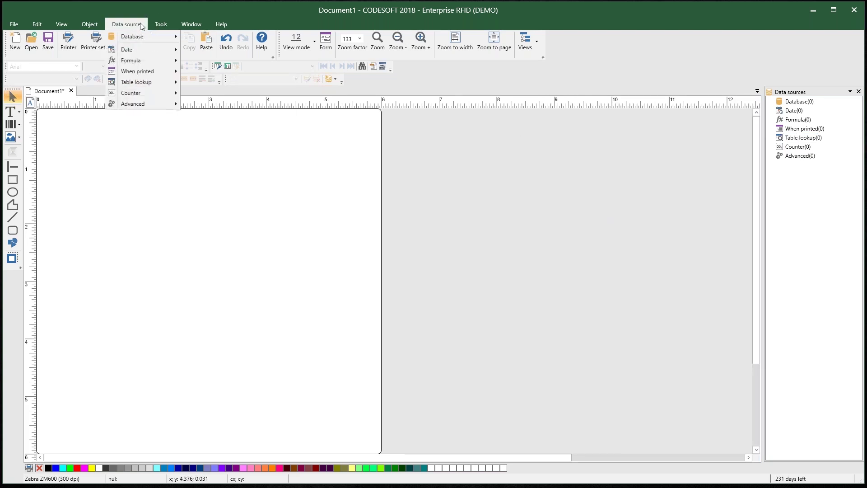
mouse_move(145, 39)
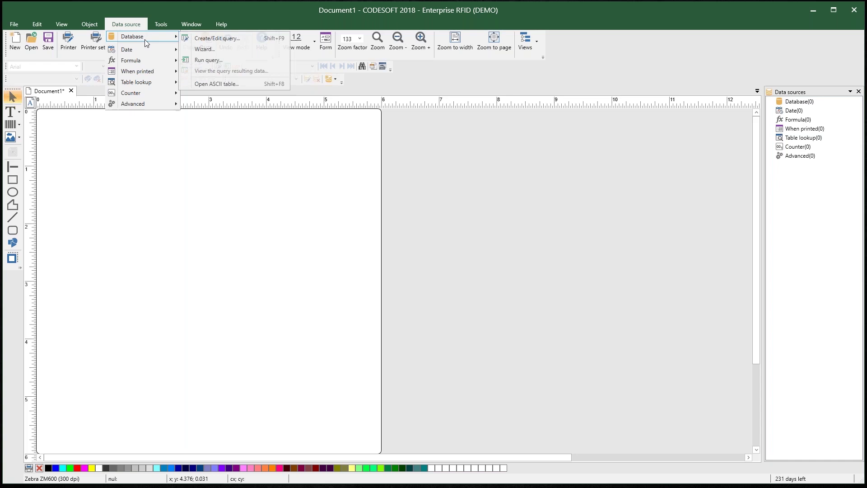
left_click(231, 63)
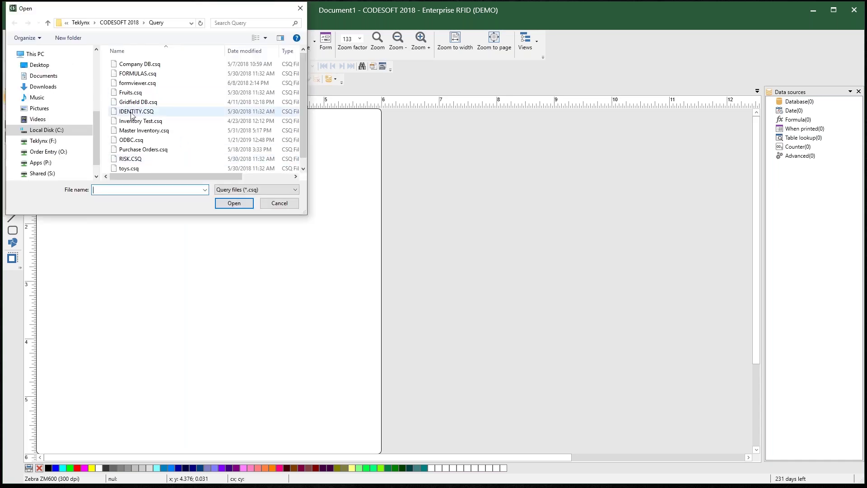
scroll(176, 158, "down", 1)
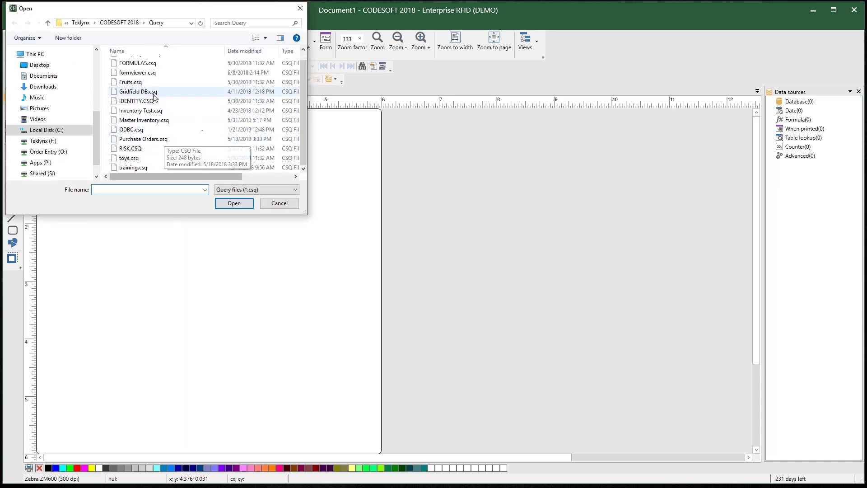
scroll(154, 96, "up", 1)
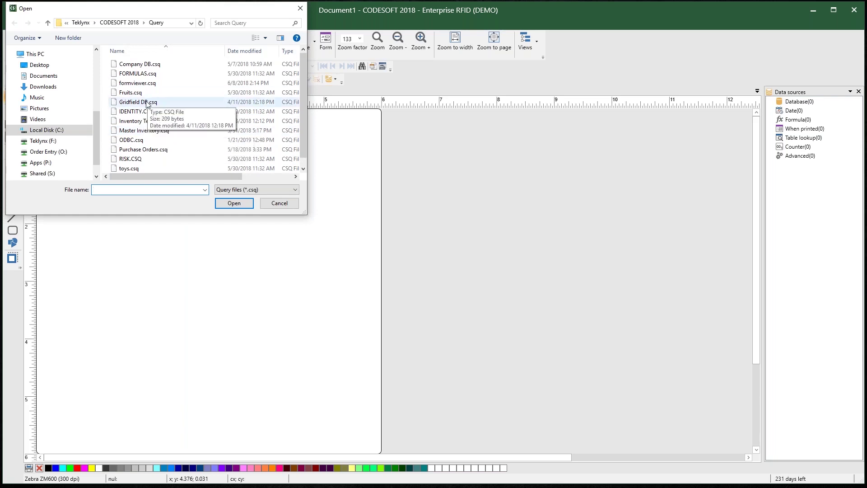
left_click(145, 103)
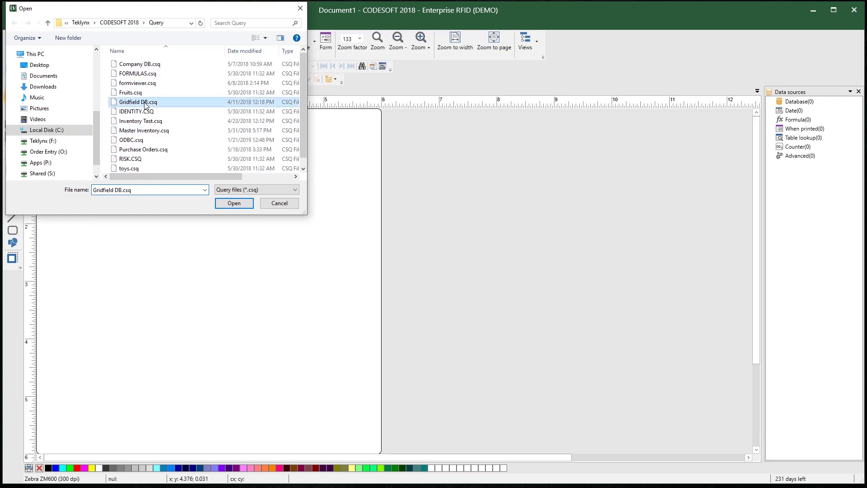
left_click(239, 205)
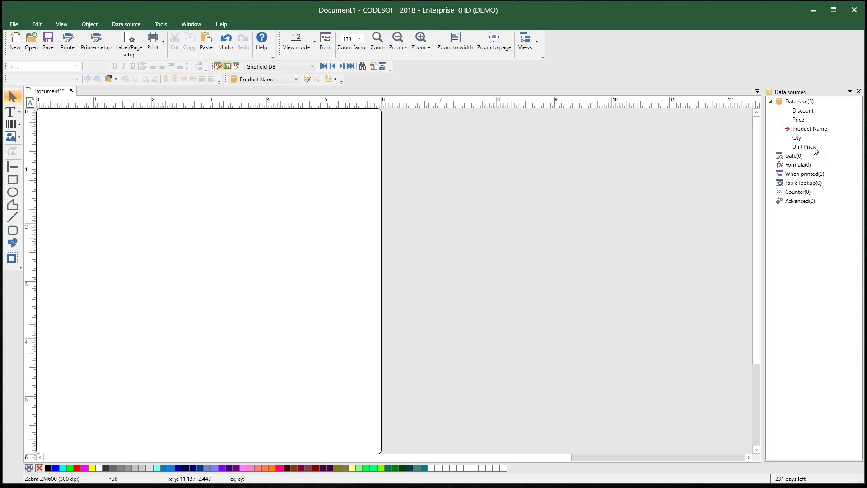
- Start a new table lookup, choose WORKORDERS as its data source, and cancel the lookup
right_click(803, 182)
left_click(823, 189)
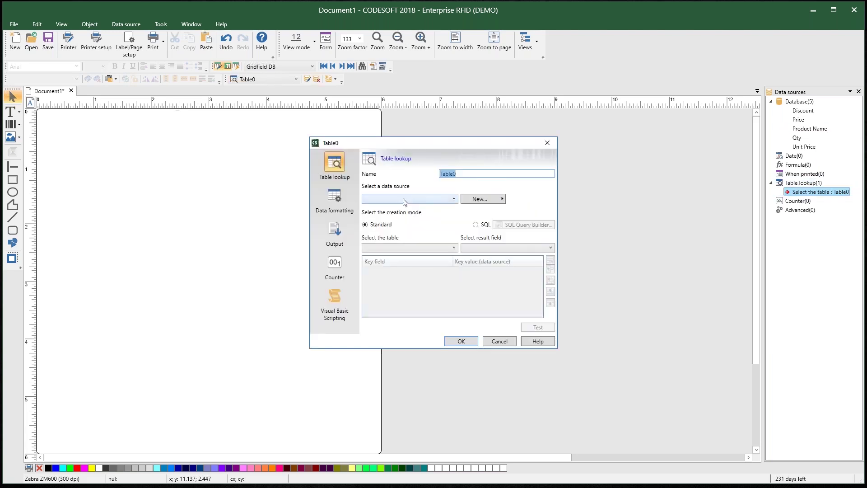
left_click(406, 199)
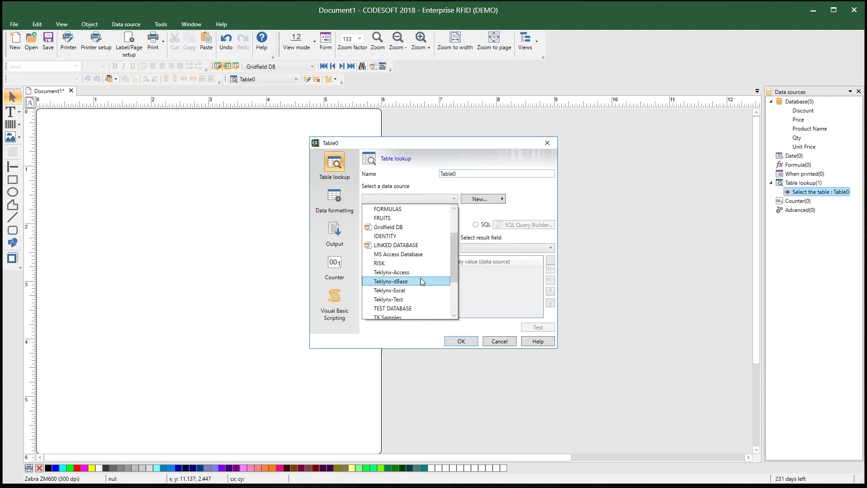
scroll(405, 295, "down", 3)
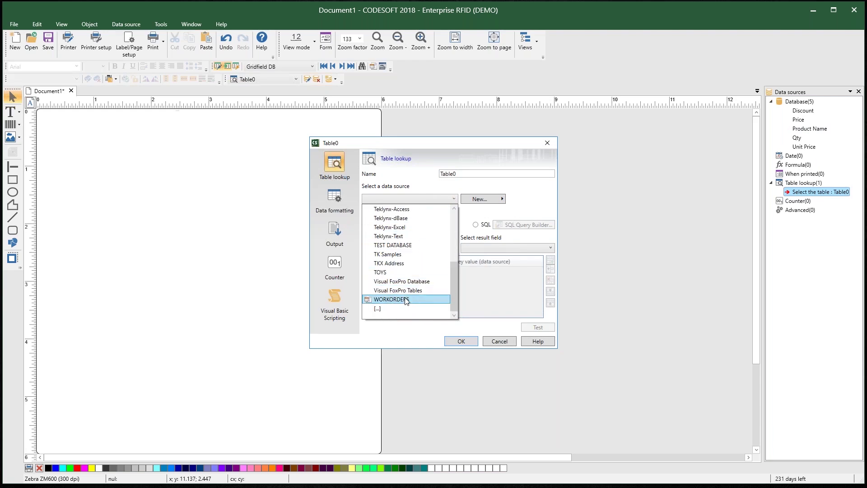
left_click(406, 300)
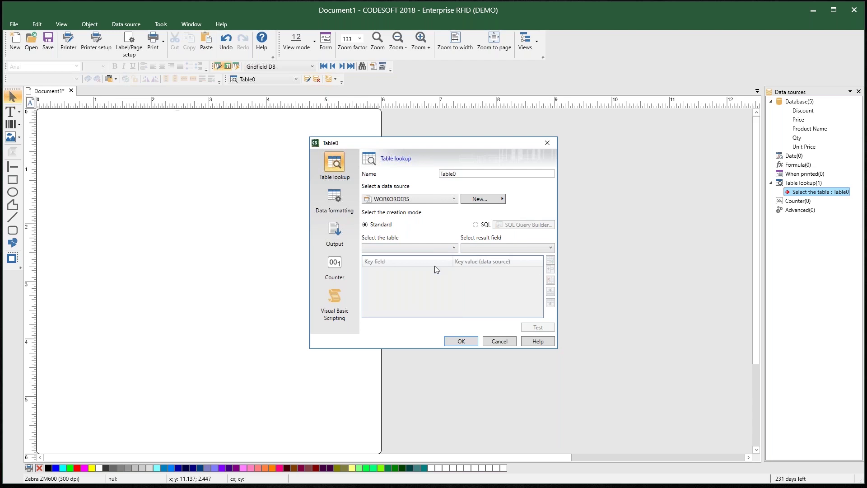
left_click(499, 342)
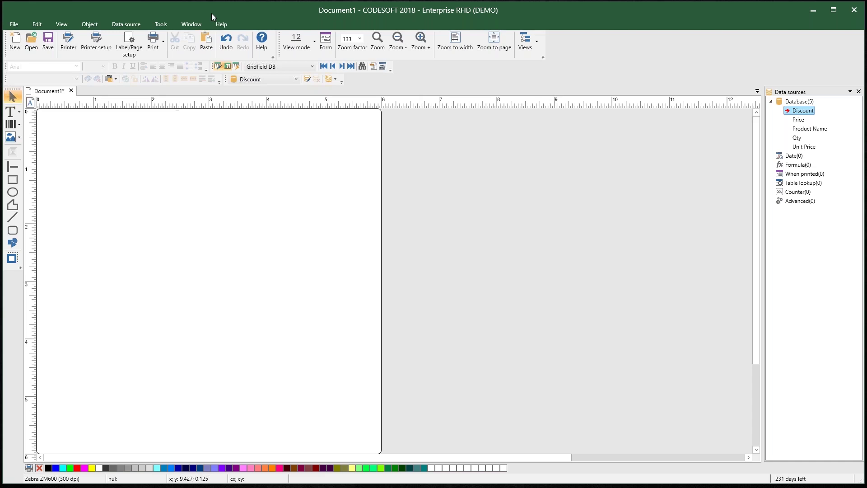
- Close the Gridfield DB query's database connection in the document
left_click(141, 21)
mouse_move(141, 36)
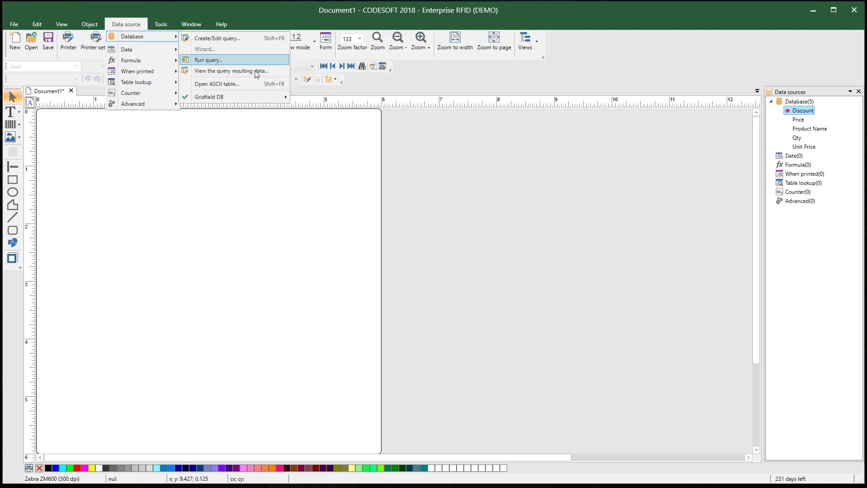
mouse_move(277, 97)
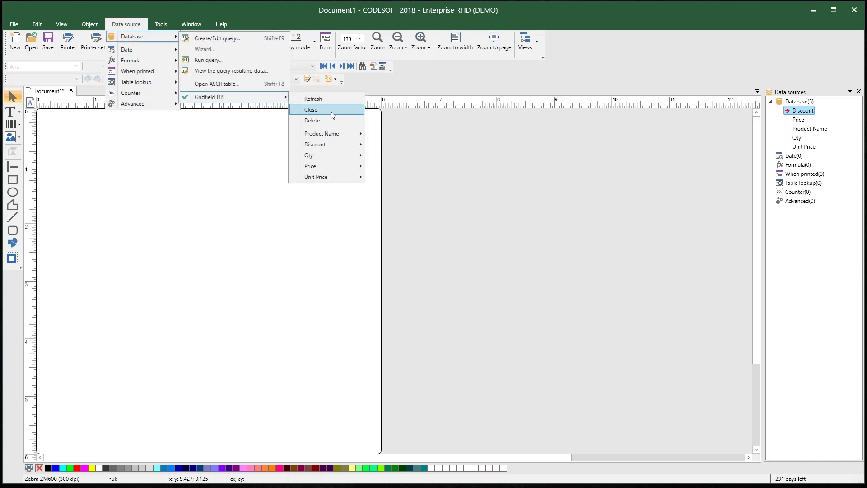
left_click(330, 110)
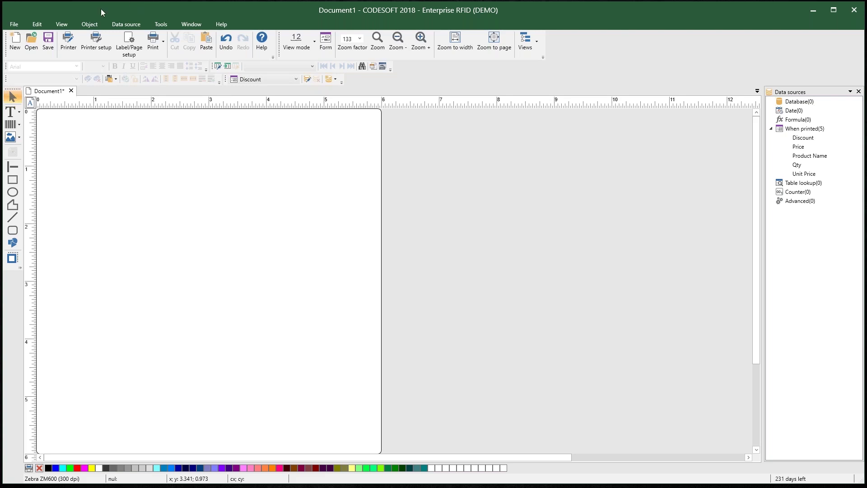
- Display the Layers pane to view the label layers, and close it again
left_click(62, 24)
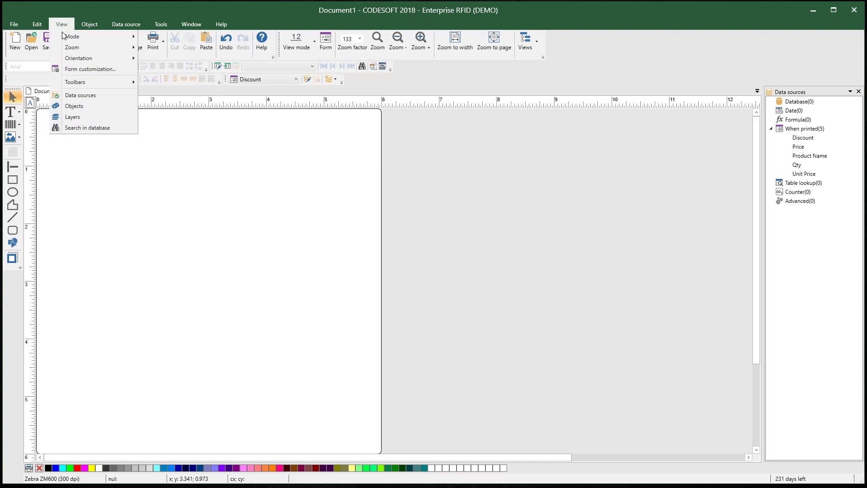
left_click(72, 116)
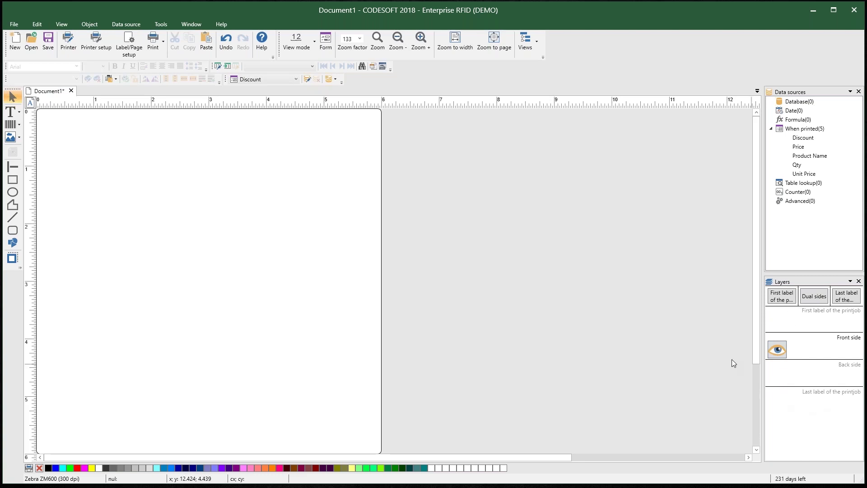
left_click(858, 282)
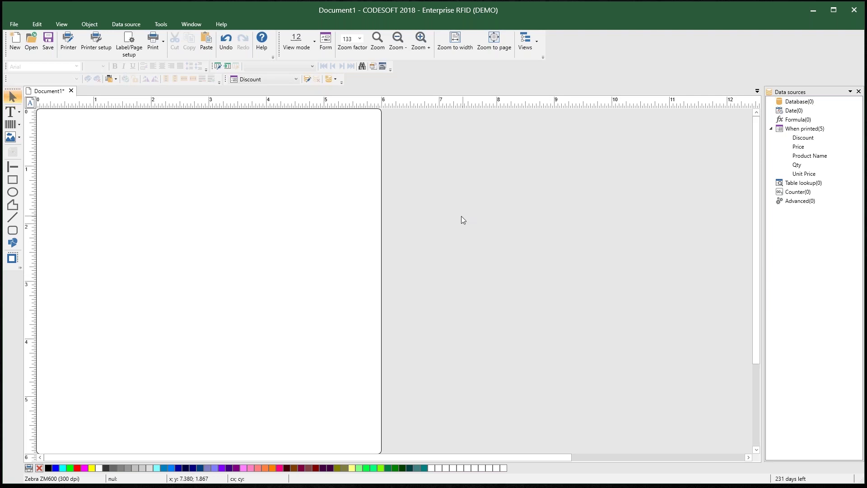